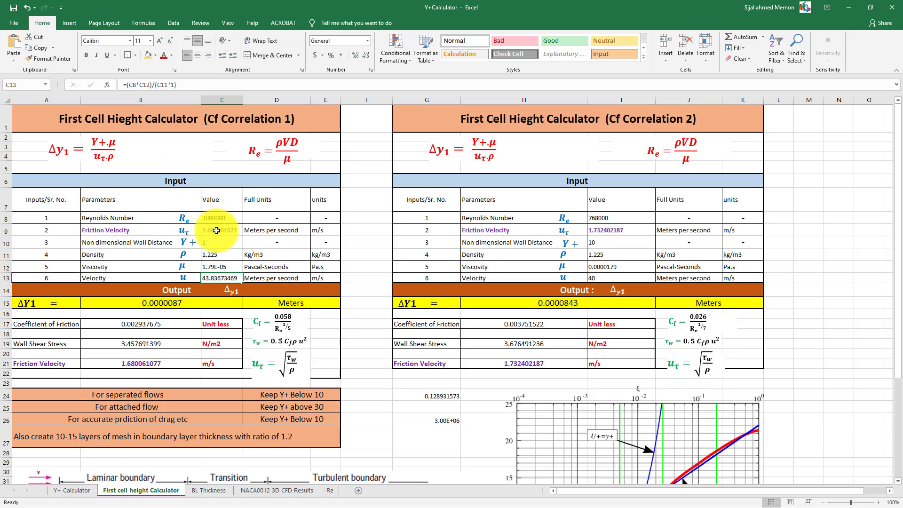
Check the formula of the first calculator's ΔY1 output, and switch to the PowerPoint slide show to review the case description
{"action": "left_click", "coordinate": [167, 303]}
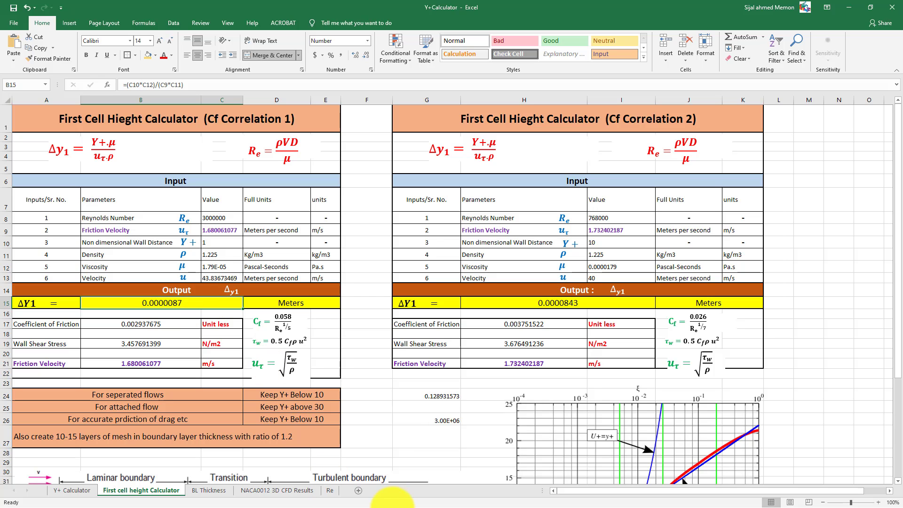
{"action": "left_click", "coordinate": [409, 483]}
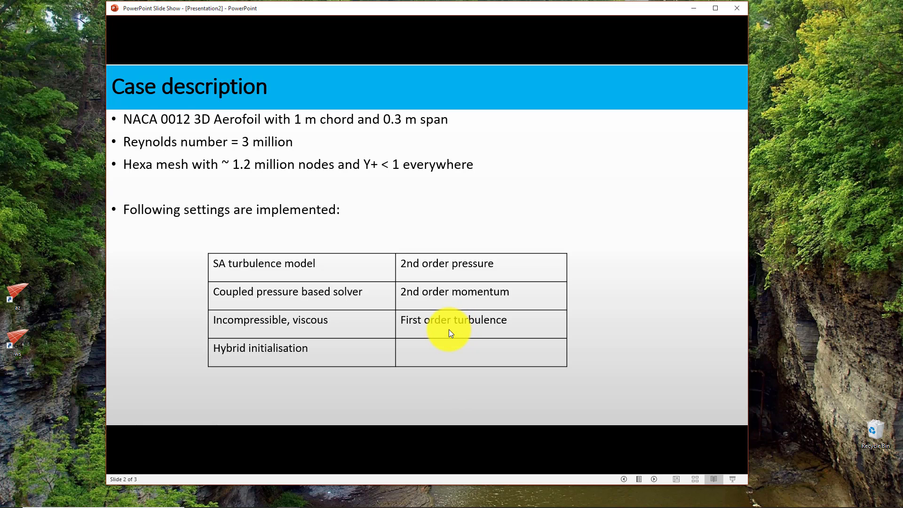
{"action": "left_click", "coordinate": [468, 319]}
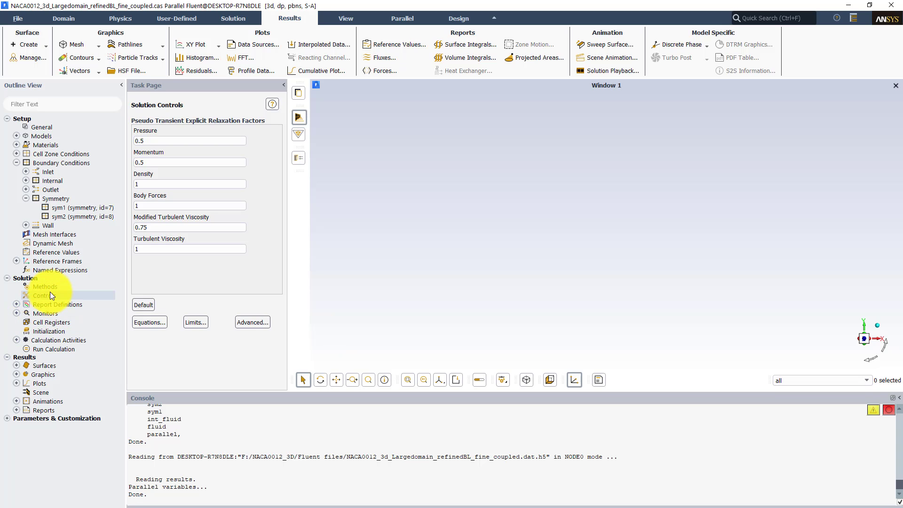
Review the solution methods in Fluent and initialize the solution with Hybrid Initialization
{"action": "left_click", "coordinate": [53, 287]}
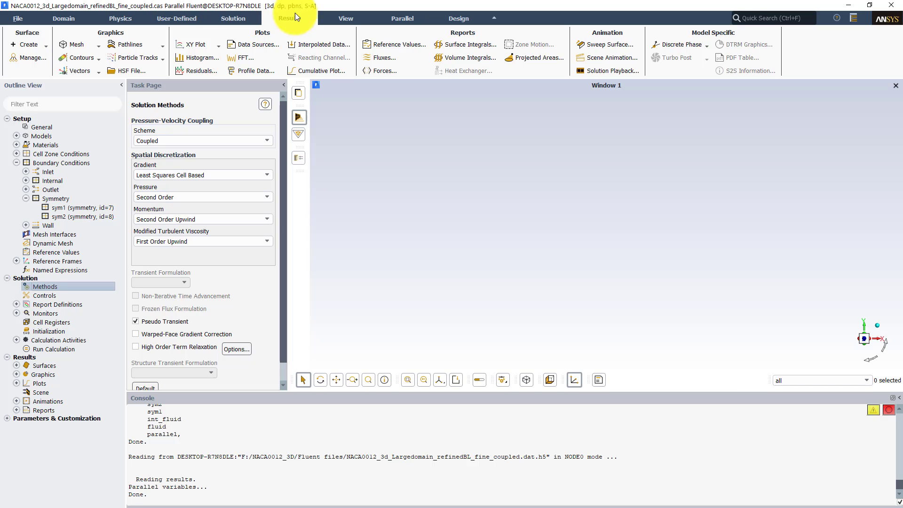
{"action": "left_click", "coordinate": [52, 313]}
{"action": "left_click", "coordinate": [52, 330]}
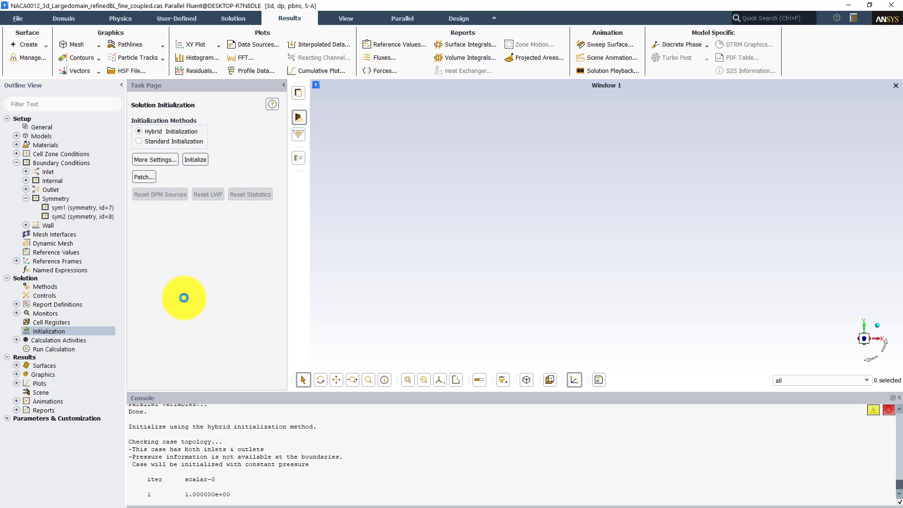
Start the calculation and agree to create new report files for the drag and lift coefficients
{"action": "left_click", "coordinate": [48, 348]}
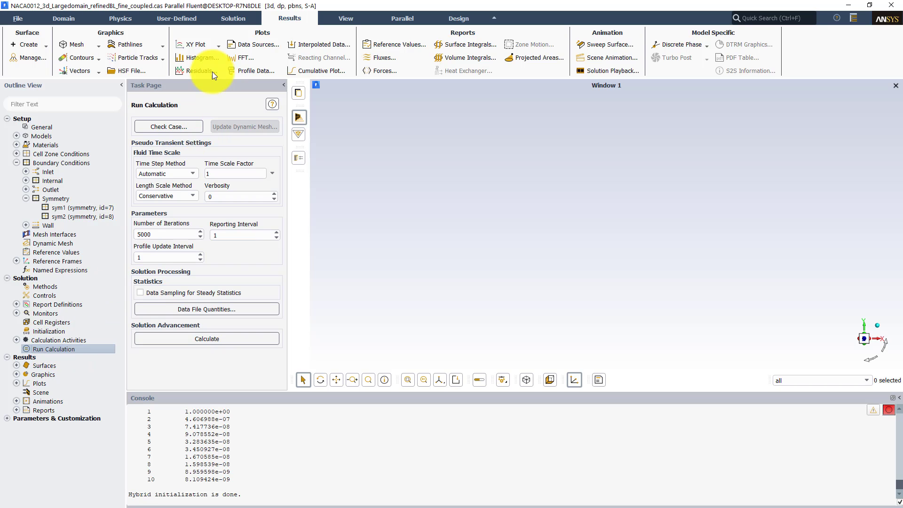
{"action": "left_click", "coordinate": [161, 340]}
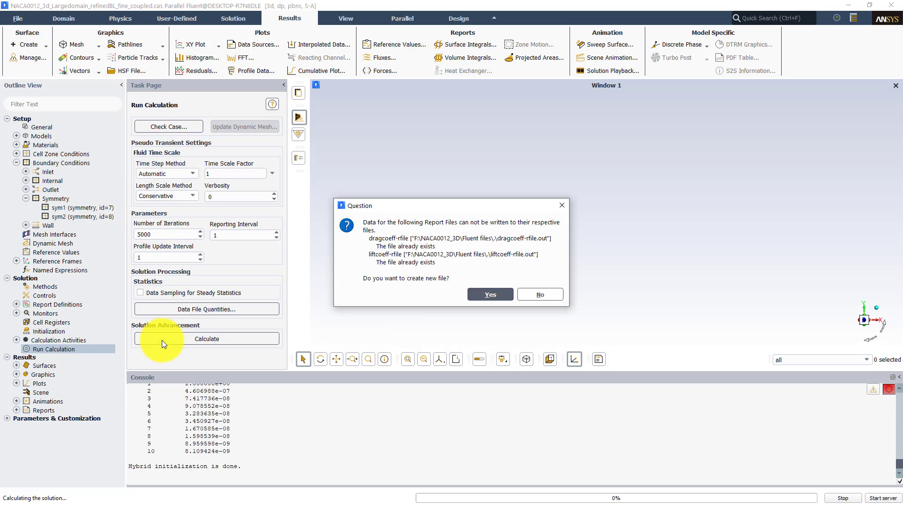
{"action": "left_click", "coordinate": [498, 293]}
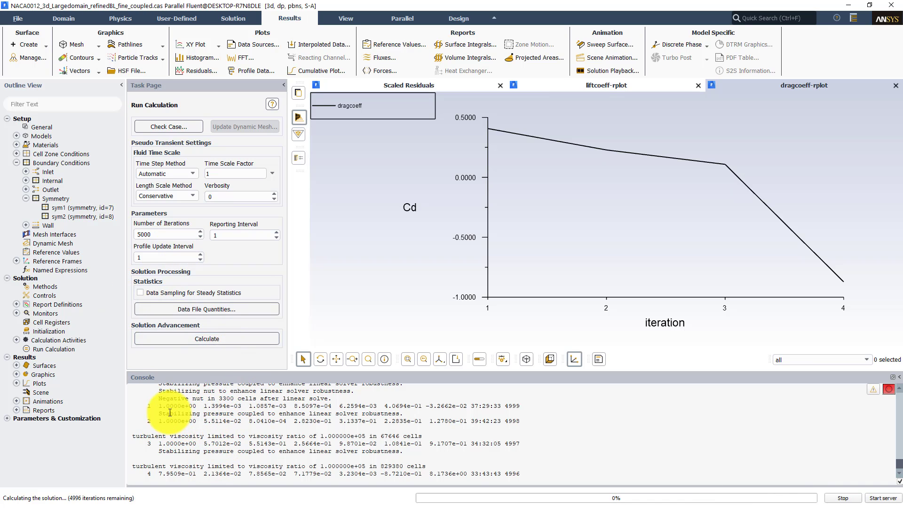
Review the iteration residuals and force coefficients in the console output, and stop the calculation
{"action": "scroll", "coordinate": [185, 418], "scroll_direction": "up", "scroll_amount": 3}
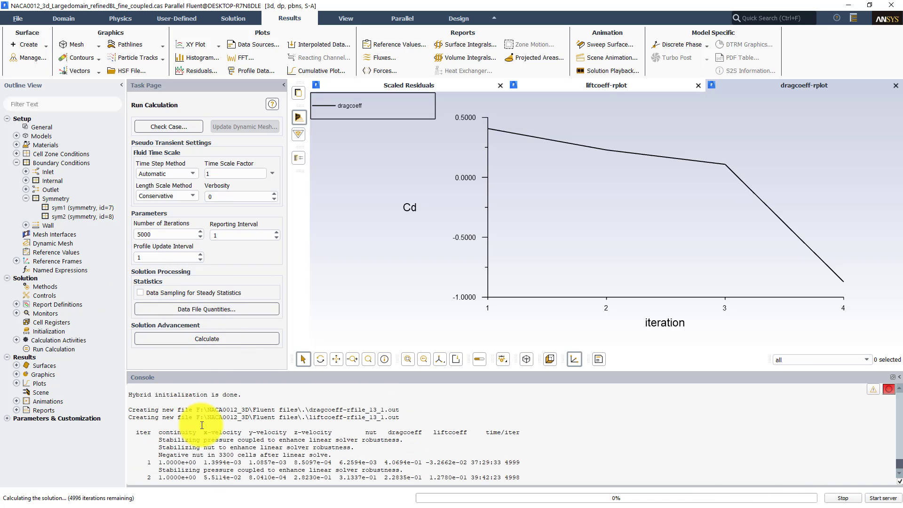
{"action": "scroll", "coordinate": [183, 429], "scroll_direction": "down", "scroll_amount": 3}
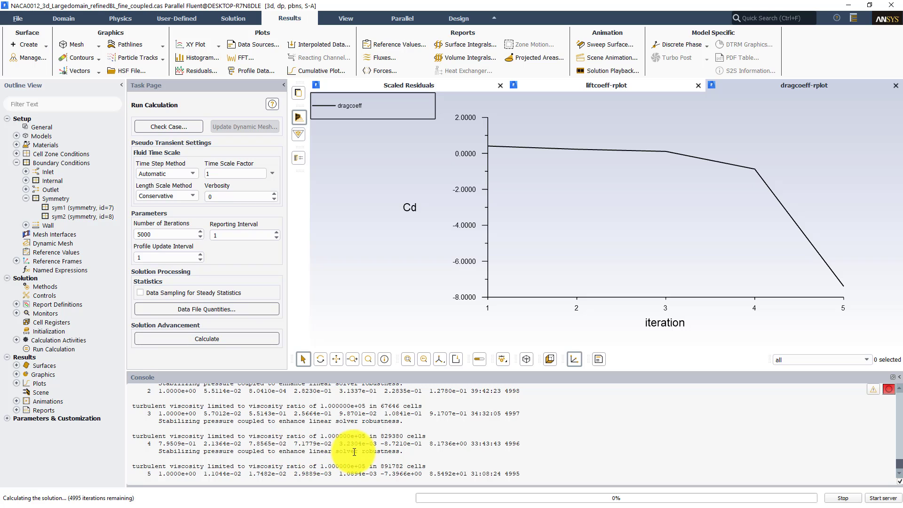
{"action": "scroll", "coordinate": [392, 453], "scroll_direction": "up", "scroll_amount": 2}
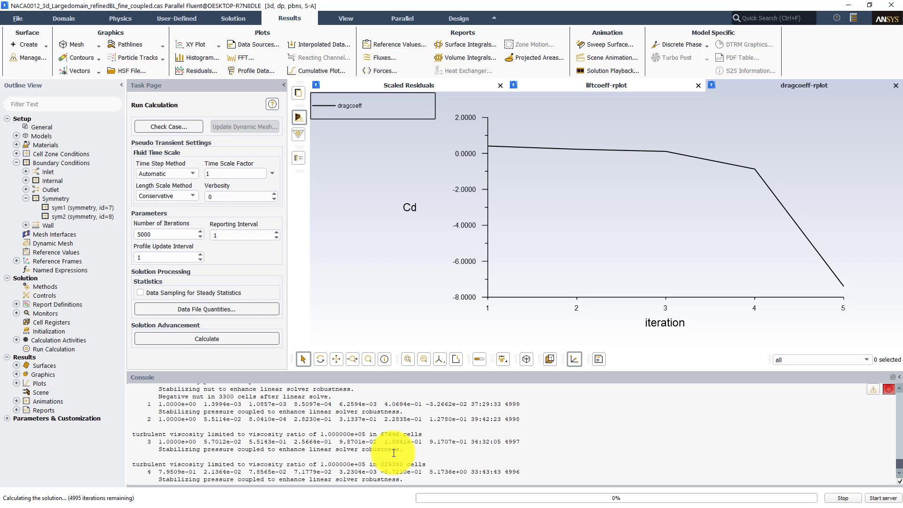
{"action": "scroll", "coordinate": [172, 406], "scroll_direction": "up", "scroll_amount": 1}
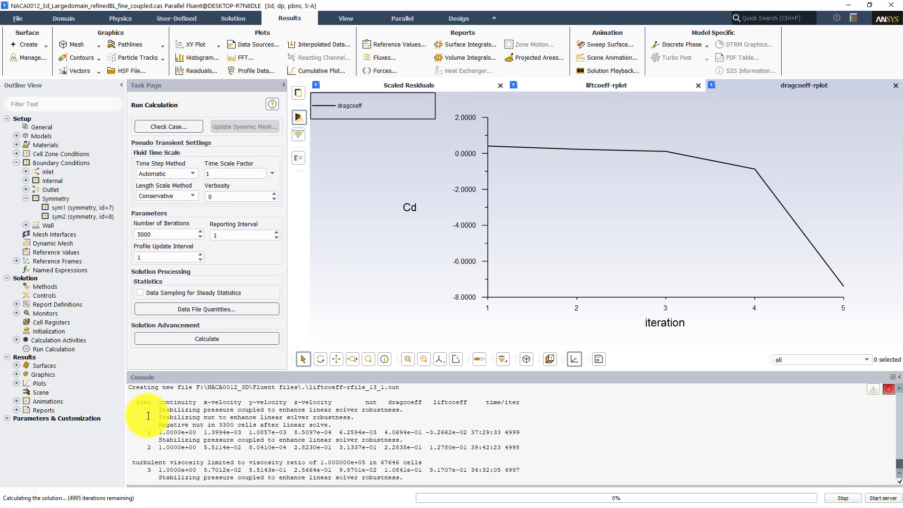
{"action": "scroll", "coordinate": [174, 419], "scroll_direction": "down", "scroll_amount": 2}
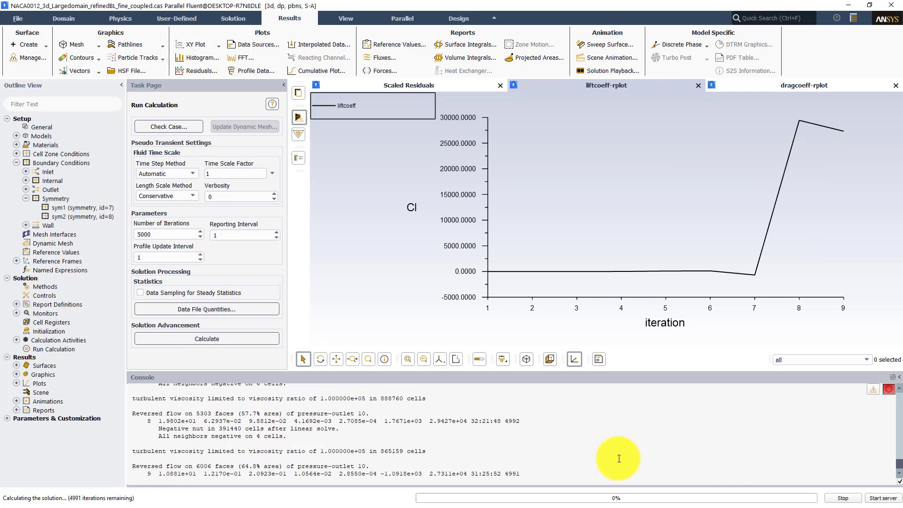
{"action": "left_click", "coordinate": [842, 499]}
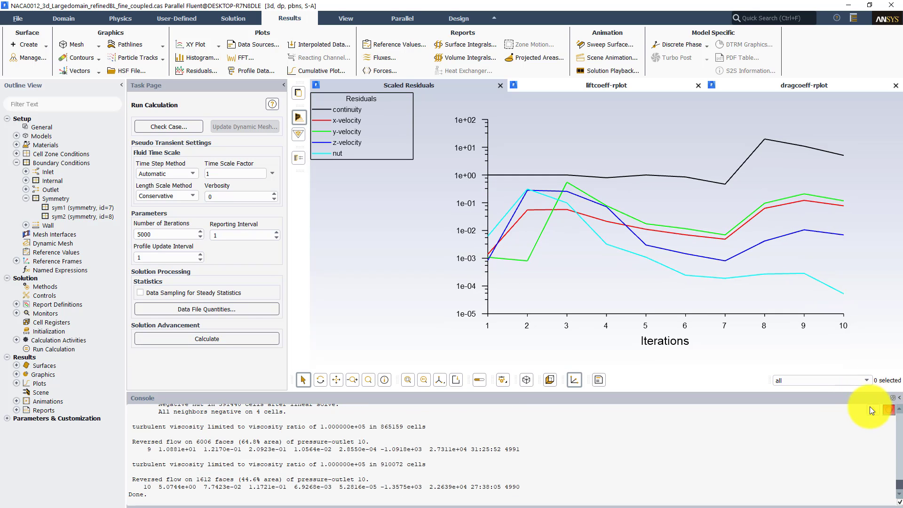
Read the solver's warning and error message lists and close both
{"action": "left_click", "coordinate": [872, 411]}
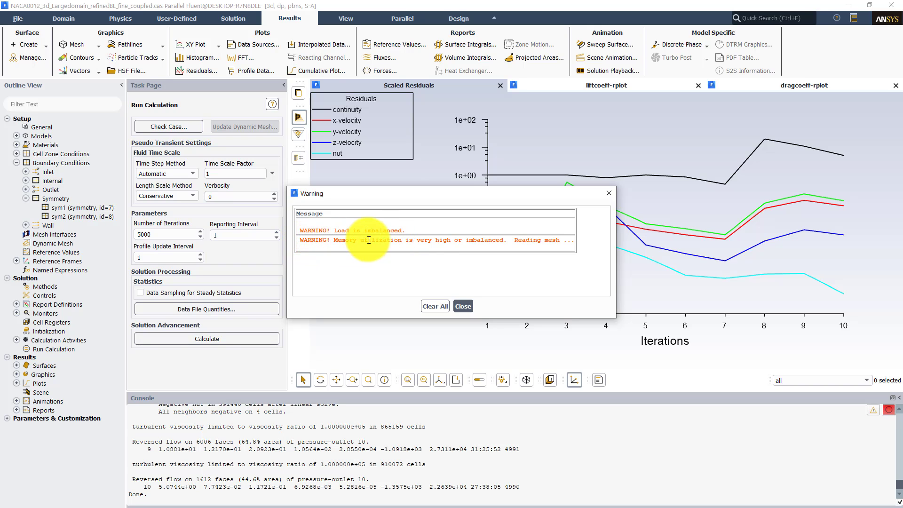
{"action": "left_click", "coordinate": [463, 308]}
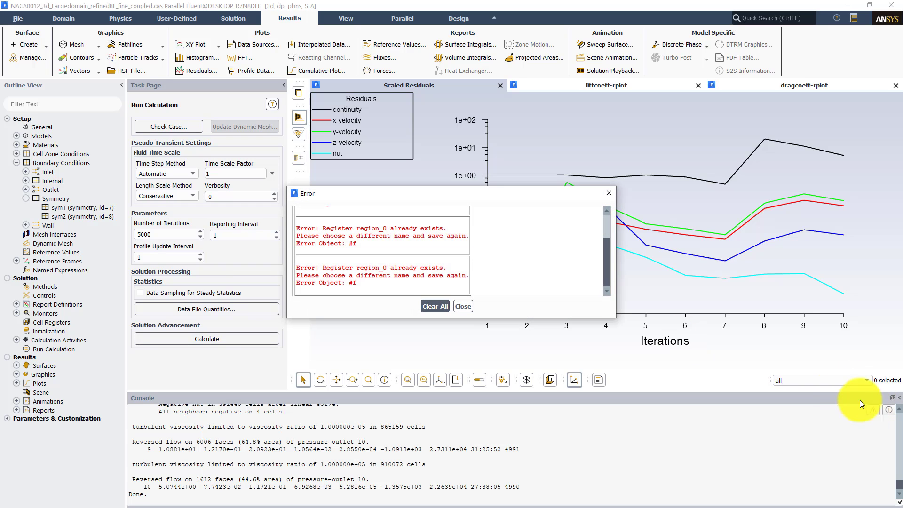
{"action": "scroll", "coordinate": [416, 258], "scroll_direction": "down", "scroll_amount": 1}
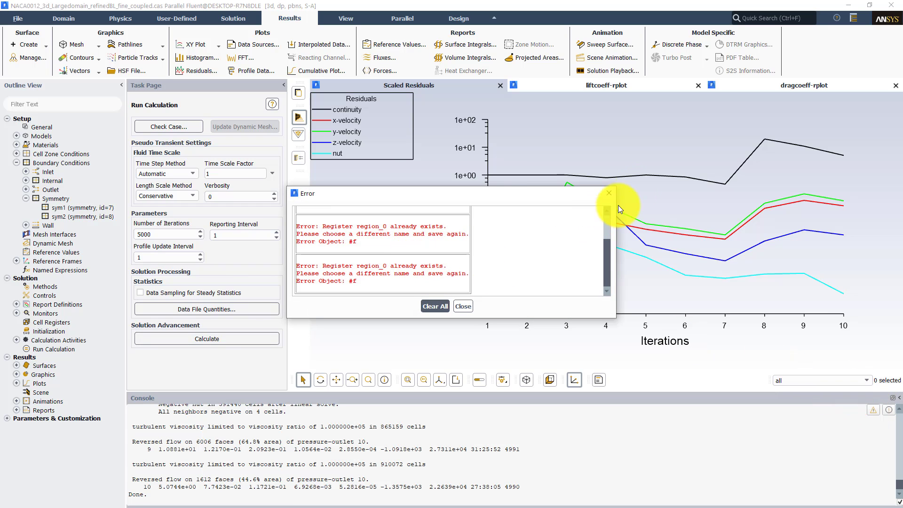
{"action": "left_click", "coordinate": [609, 193]}
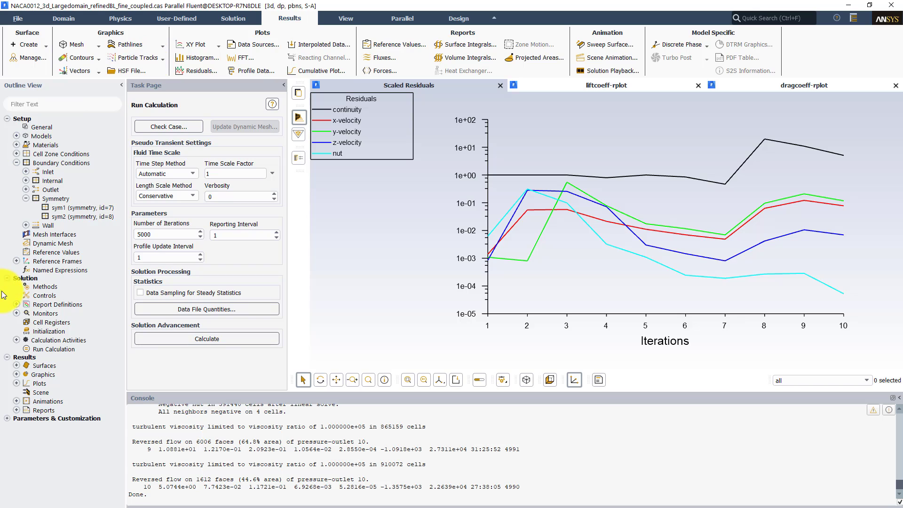
Display filled contours of Wall Yplus on the naca0012_airfoil surface and move the settings dialog clear of the plot
{"action": "left_click", "coordinate": [77, 57]}
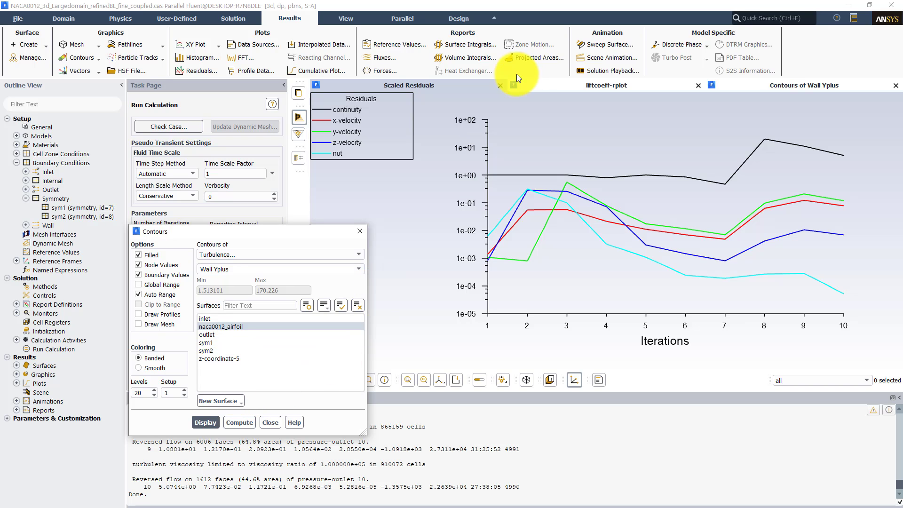
{"action": "left_click", "coordinate": [729, 91]}
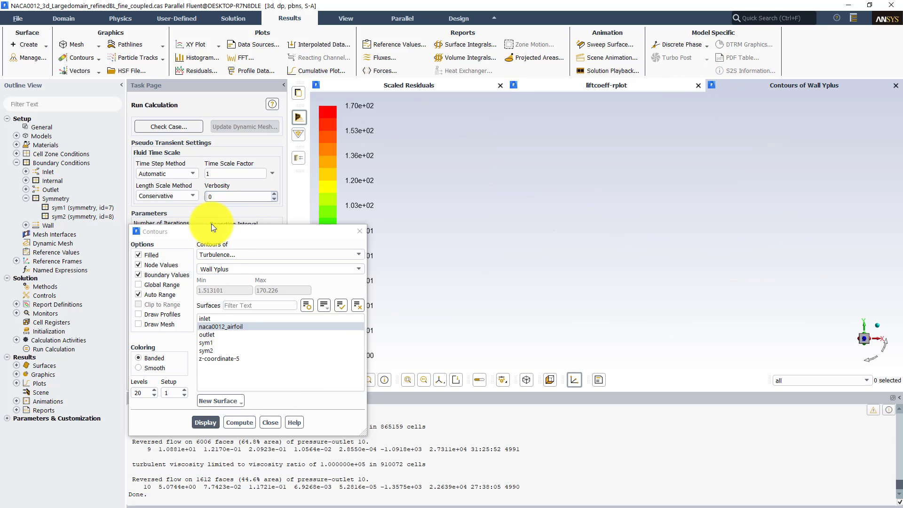
{"action": "left_click", "coordinate": [254, 232]}
{"action": "left_click_drag", "start_coordinate": [251, 231], "coordinate": [102, 181]}
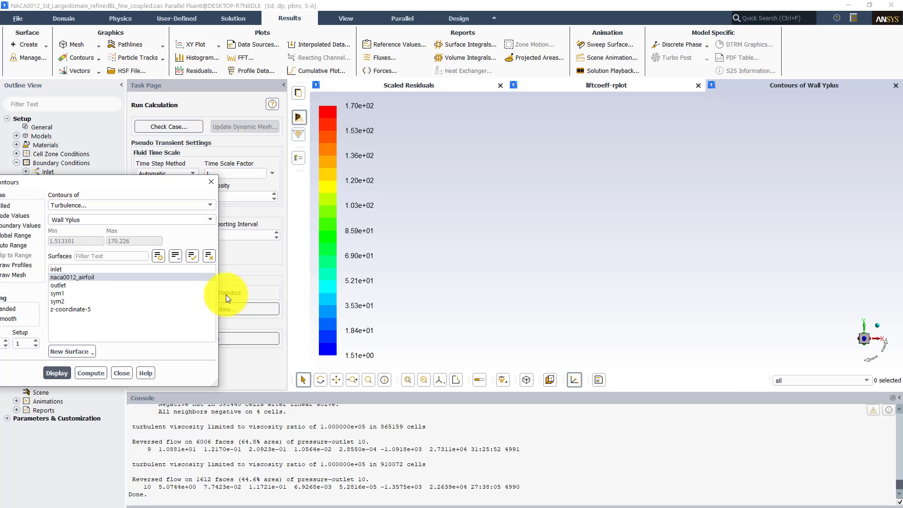
Examine the Wall Yplus distribution over the airfoil from several angles and close the contour settings
{"action": "left_click", "coordinate": [411, 382]}
{"action": "mouse_move", "coordinate": [425, 250]}
{"action": "left_mouse_down"}
{"action": "mouse_move", "coordinate": [443, 267]}
{"action": "mouse_move", "coordinate": [430, 213]}
{"action": "mouse_move", "coordinate": [543, 235]}
{"action": "mouse_move", "coordinate": [576, 231]}
{"action": "mouse_move", "coordinate": [650, 272]}
{"action": "mouse_move", "coordinate": [670, 333]}
{"action": "mouse_move", "coordinate": [716, 346]}
{"action": "mouse_move", "coordinate": [483, 249]}
{"action": "mouse_move", "coordinate": [518, 233]}
{"action": "mouse_move", "coordinate": [507, 214]}
{"action": "mouse_move", "coordinate": [310, 101]}
{"action": "left_mouse_up"}
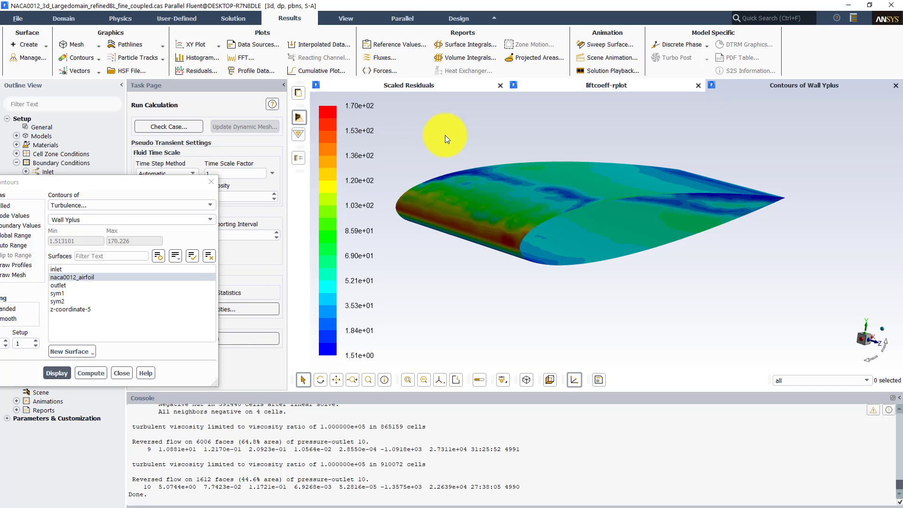
{"action": "left_click_drag", "start_coordinate": [445, 135], "coordinate": [350, 113]}
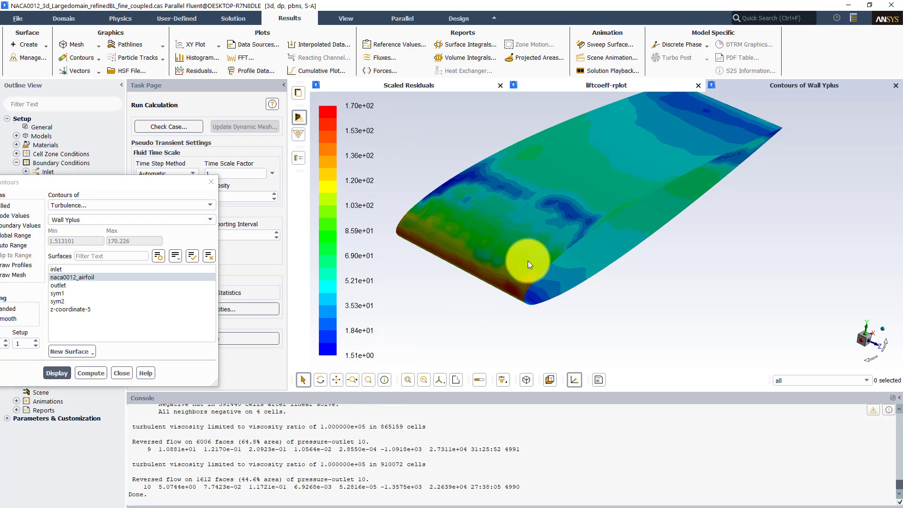
{"action": "mouse_move", "coordinate": [528, 261]}
{"action": "left_mouse_down"}
{"action": "mouse_move", "coordinate": [509, 229]}
{"action": "mouse_move", "coordinate": [502, 180]}
{"action": "mouse_move", "coordinate": [518, 247]}
{"action": "left_mouse_up"}
{"action": "left_click", "coordinate": [167, 182]}
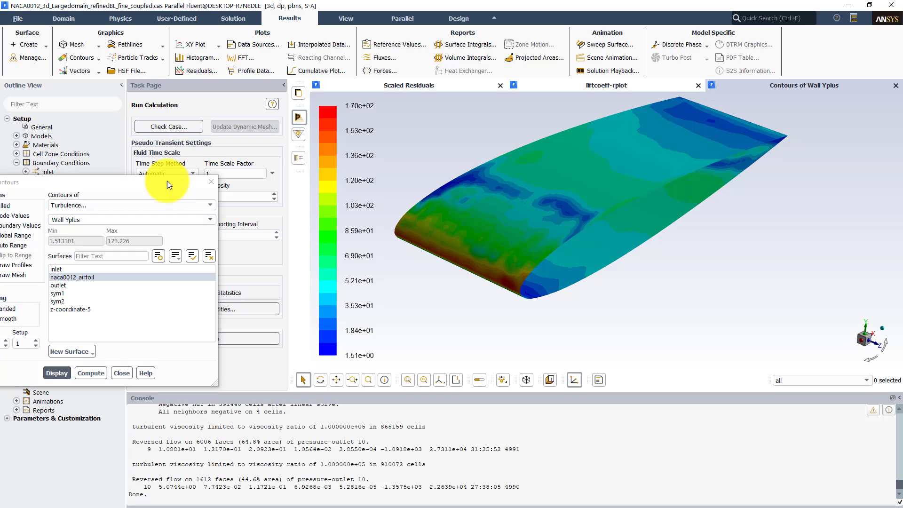
{"action": "left_click", "coordinate": [211, 182]}
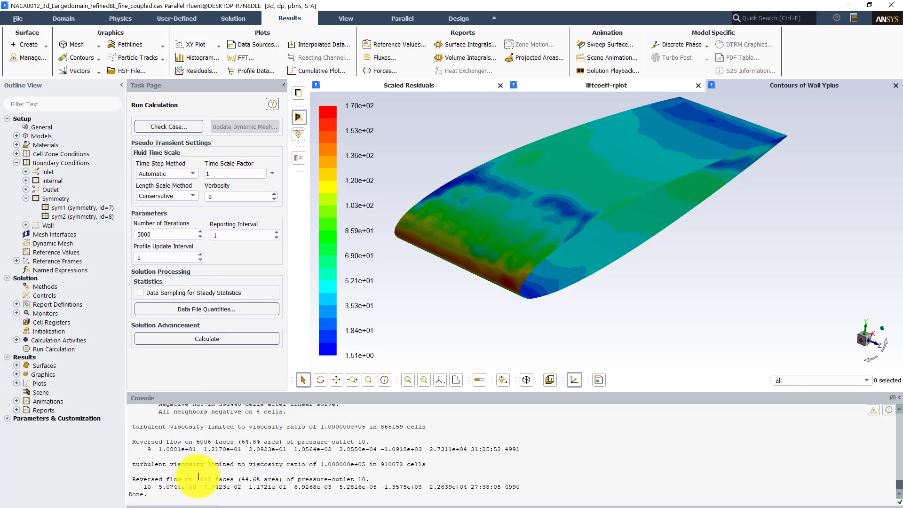
Display the mesh on naca0012_airfoil and sym2 with partitions shown, and examine it around the airfoil
{"action": "left_click", "coordinate": [68, 47]}
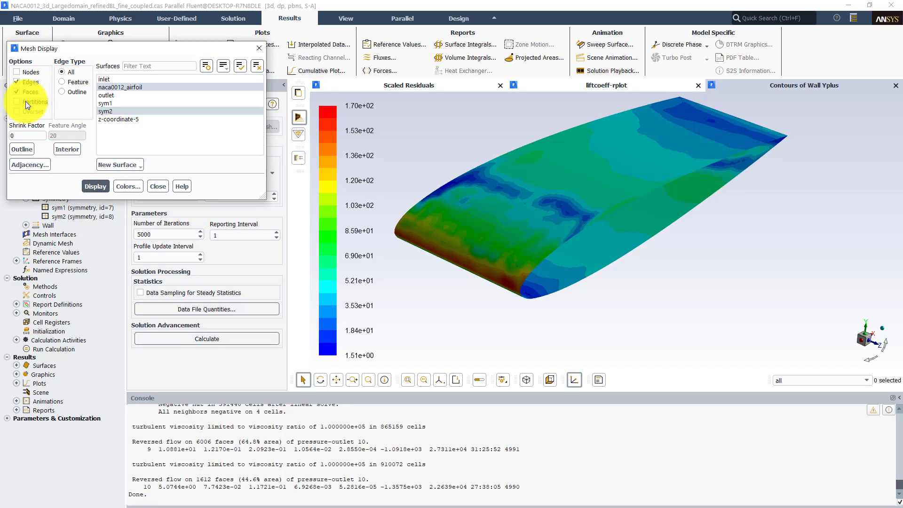
{"action": "left_click", "coordinate": [91, 186]}
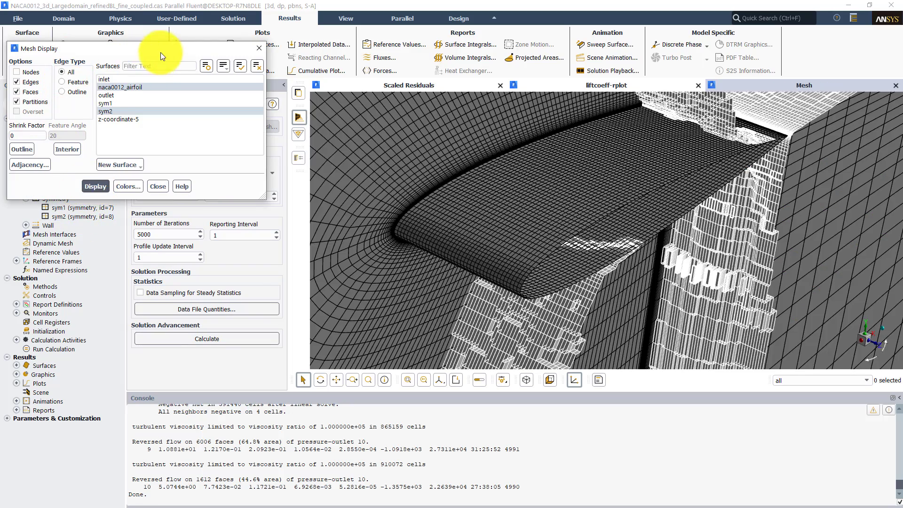
{"action": "left_click_drag", "start_coordinate": [160, 52], "coordinate": [147, 168]}
{"action": "scroll", "coordinate": [484, 200], "scroll_direction": "down", "scroll_amount": 10}
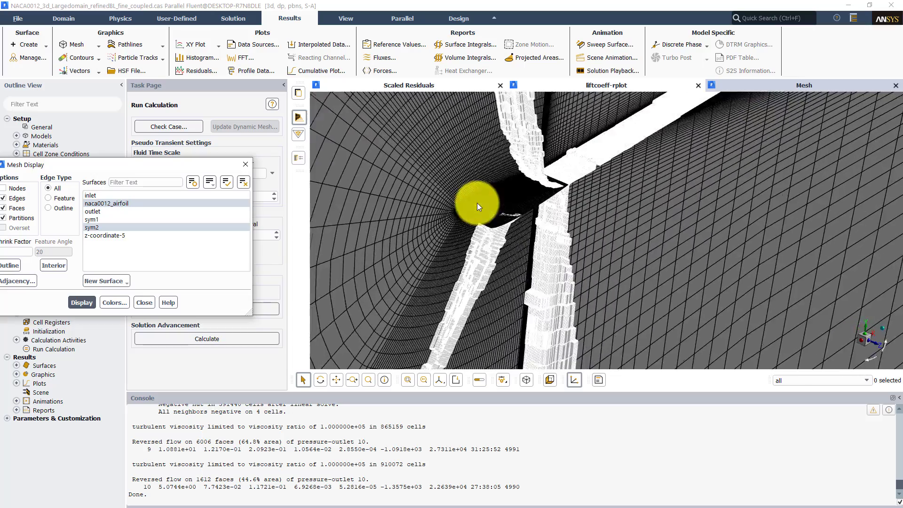
{"action": "scroll", "coordinate": [445, 192], "scroll_direction": "up", "scroll_amount": 10}
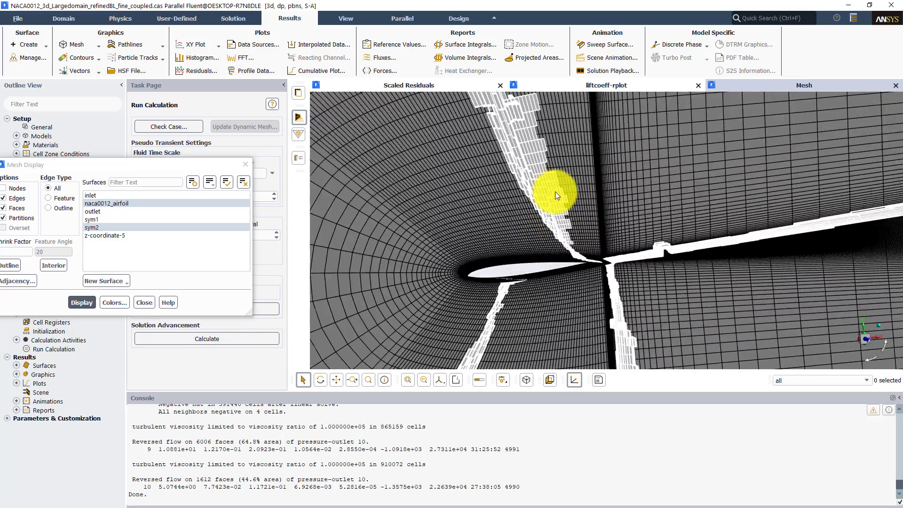
{"action": "left_click_drag", "start_coordinate": [452, 125], "coordinate": [493, 193]}
{"action": "scroll", "coordinate": [493, 193], "scroll_direction": "down", "scroll_amount": 1}
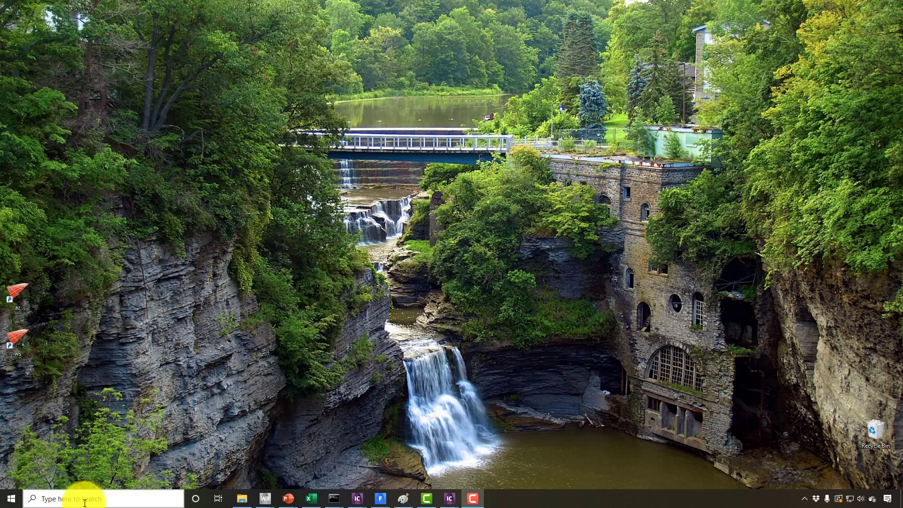
Launch Fluent 2020 R2 and start a 3D double-precision Solution session with the F:\NACA0012_3D\Fluent files working directory
{"action": "left_click", "coordinate": [85, 501]}
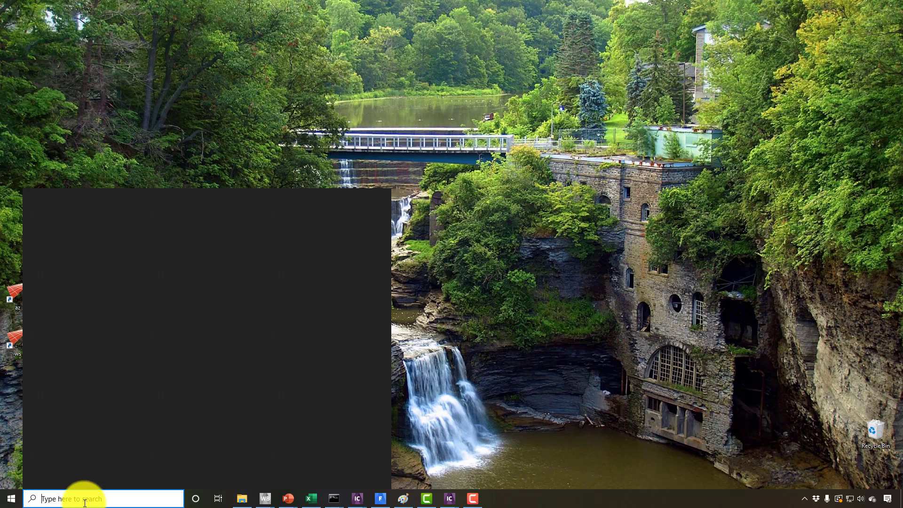
{"action": "type", "text": "fluent"}
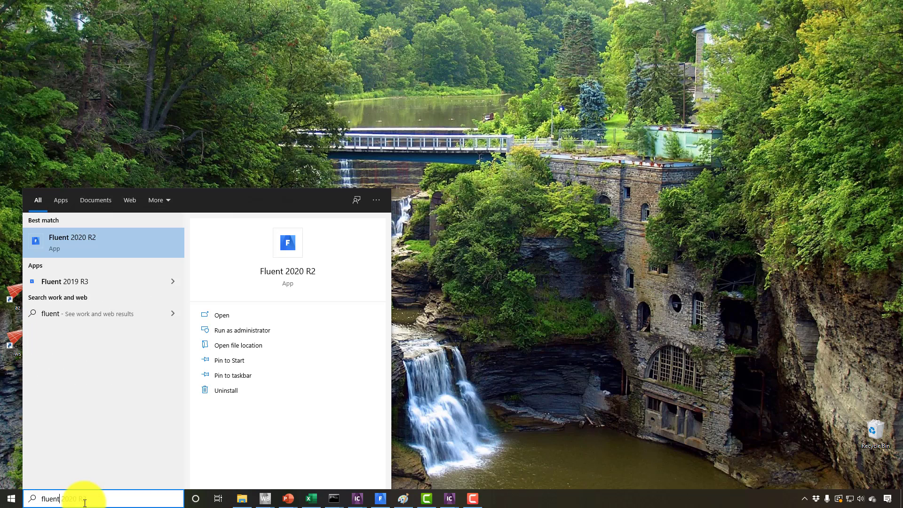
{"action": "key", "text": "Return"}
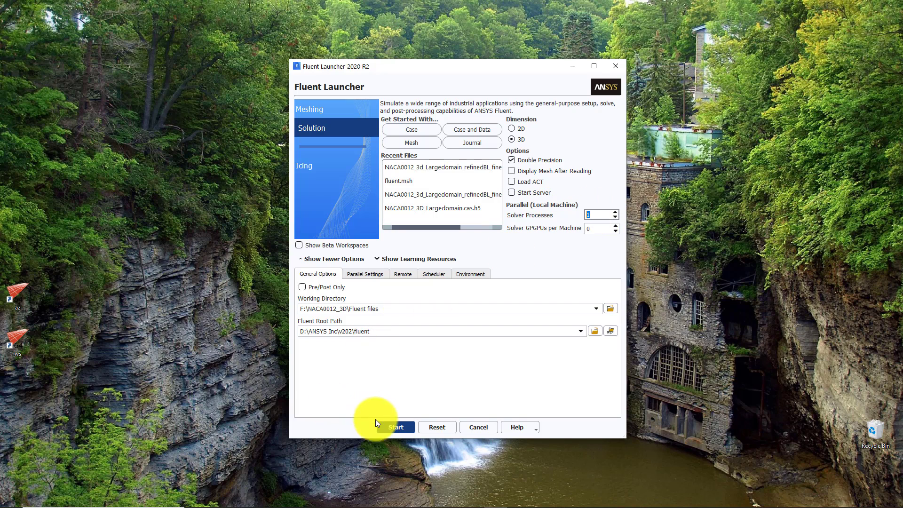
{"action": "left_click", "coordinate": [398, 427]}
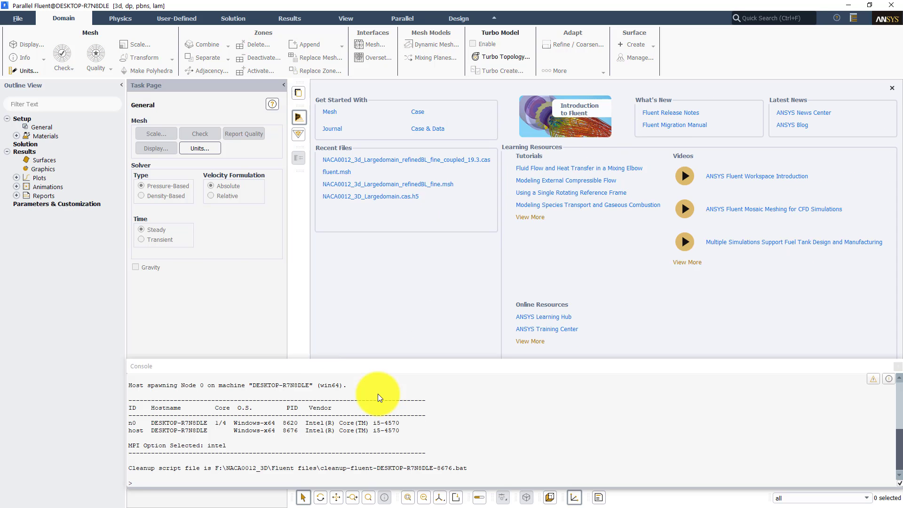
Read the case and data file NACA0012_3d_Largedomain_refinedBL_fine_coupled.cas.h5 from the F:\NACA0012_3D\Fluent files folder
{"action": "left_click", "coordinate": [11, 24]}
{"action": "mouse_move", "coordinate": [14, 31]}
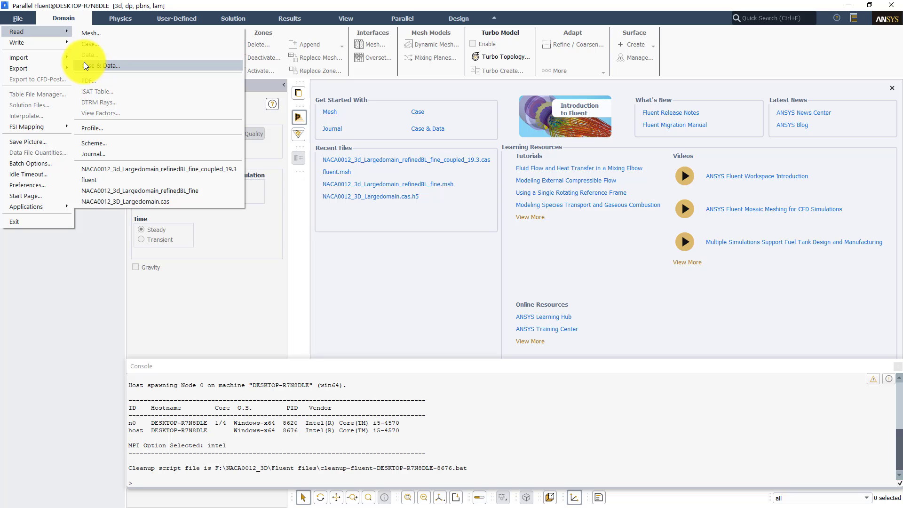
{"action": "left_click", "coordinate": [113, 65]}
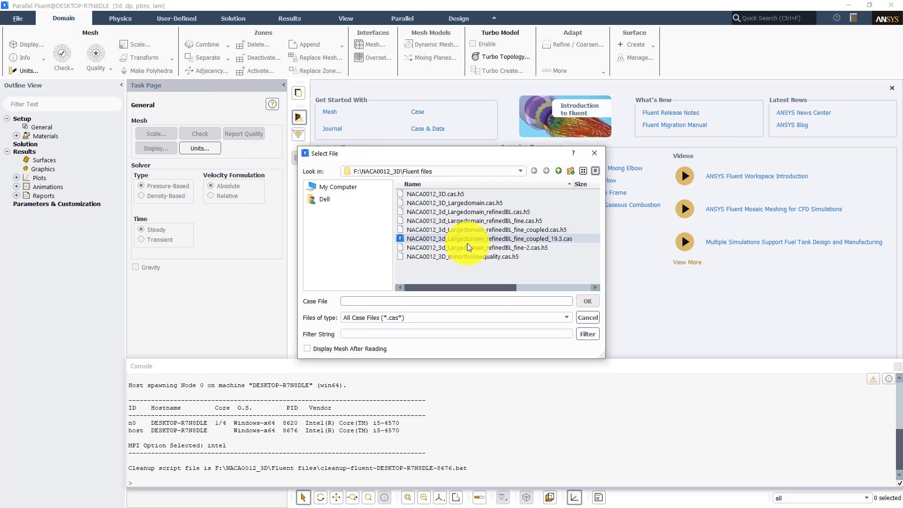
{"action": "left_click", "coordinate": [520, 230]}
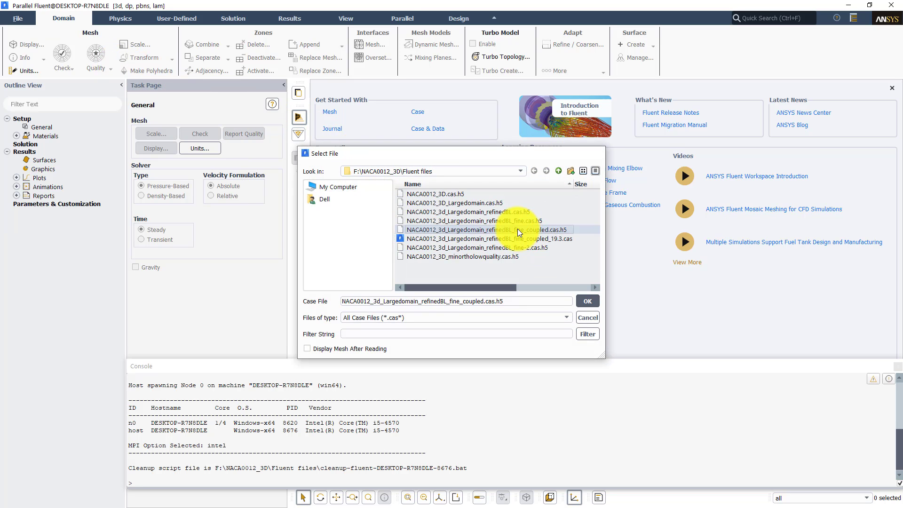
{"action": "double_click", "coordinate": [520, 230]}
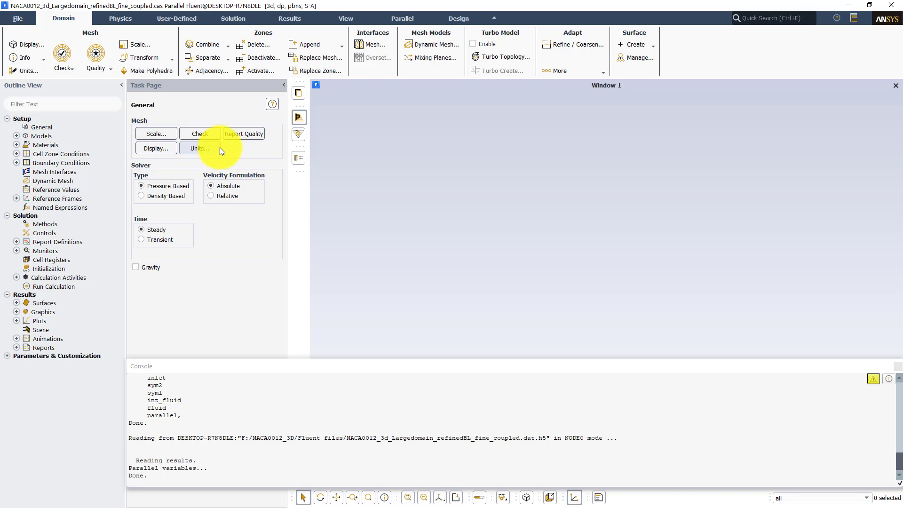
Report the mesh quality and review the solution methods and initialization settings
{"action": "left_click", "coordinate": [241, 134]}
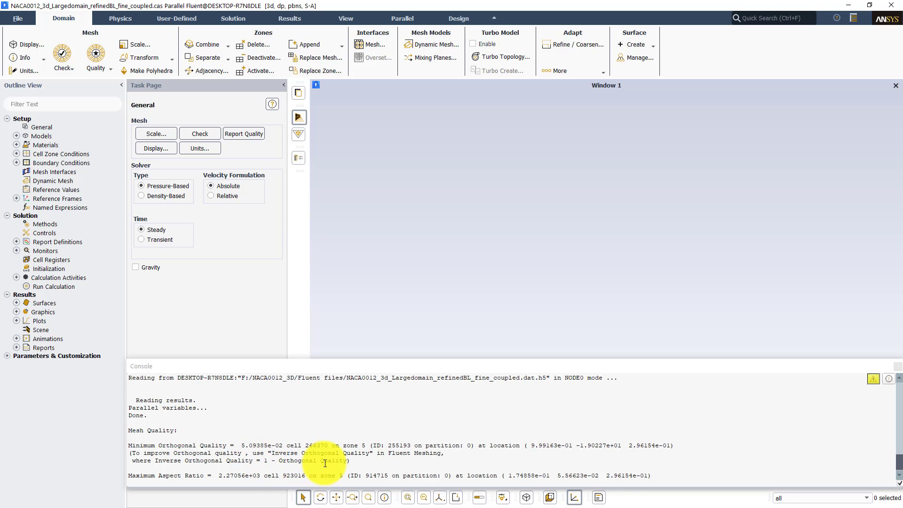
{"action": "left_click", "coordinate": [47, 225]}
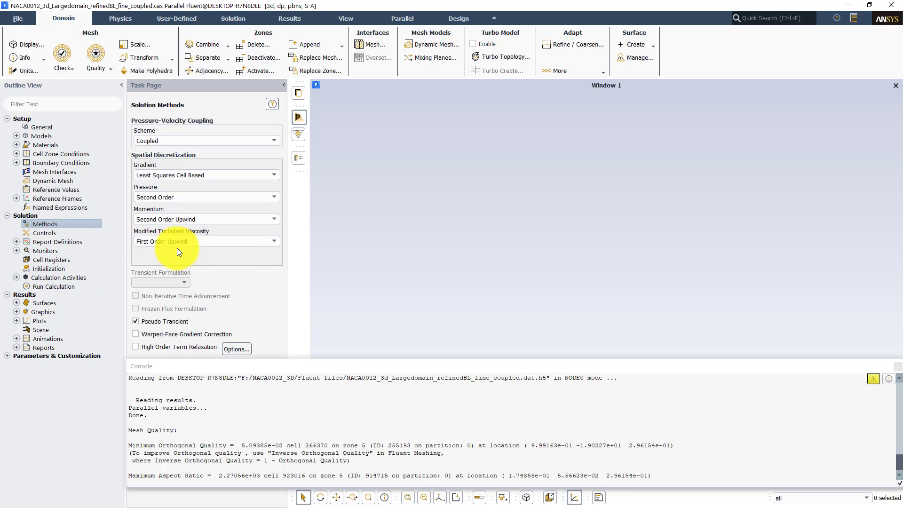
{"action": "left_click", "coordinate": [55, 271]}
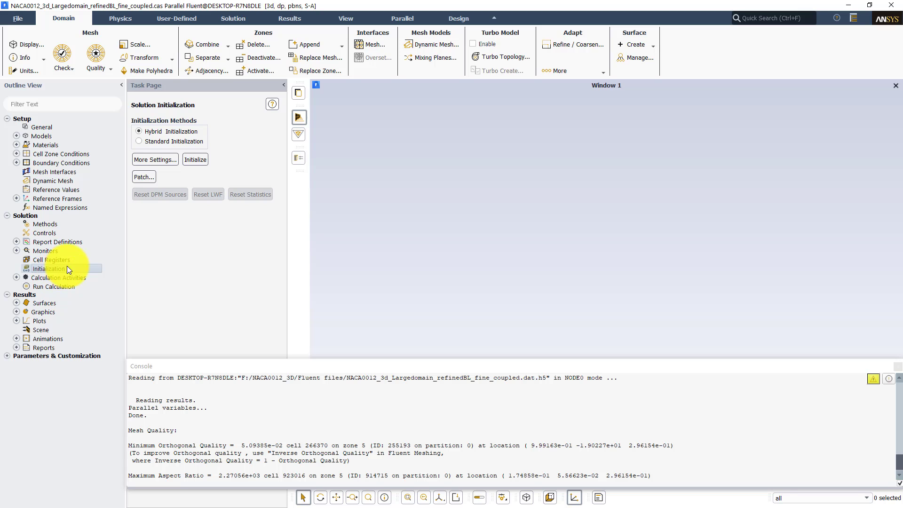
Display filled contours of the turbulence variable Wall Yplus on the naca0012_airfoil surface
{"action": "left_click", "coordinate": [294, 22]}
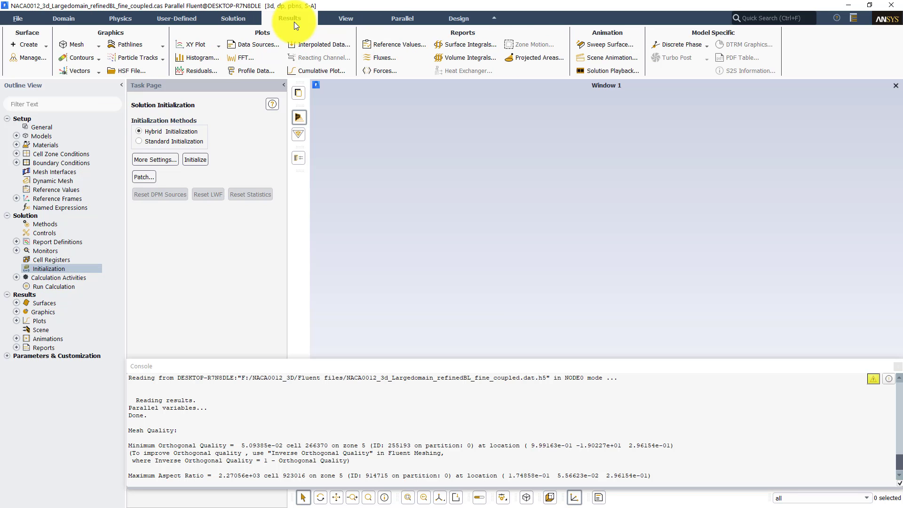
{"action": "left_click", "coordinate": [81, 56]}
{"action": "left_click", "coordinate": [76, 69]}
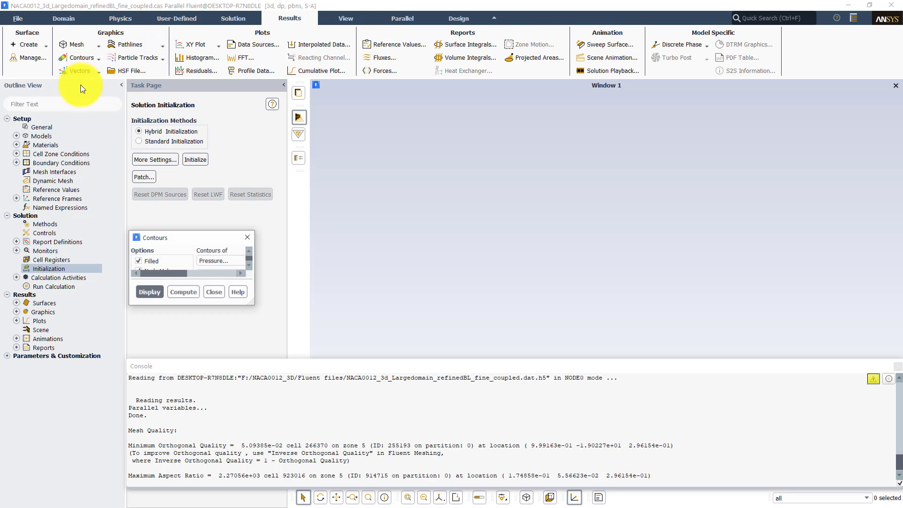
{"action": "left_click", "coordinate": [228, 263]}
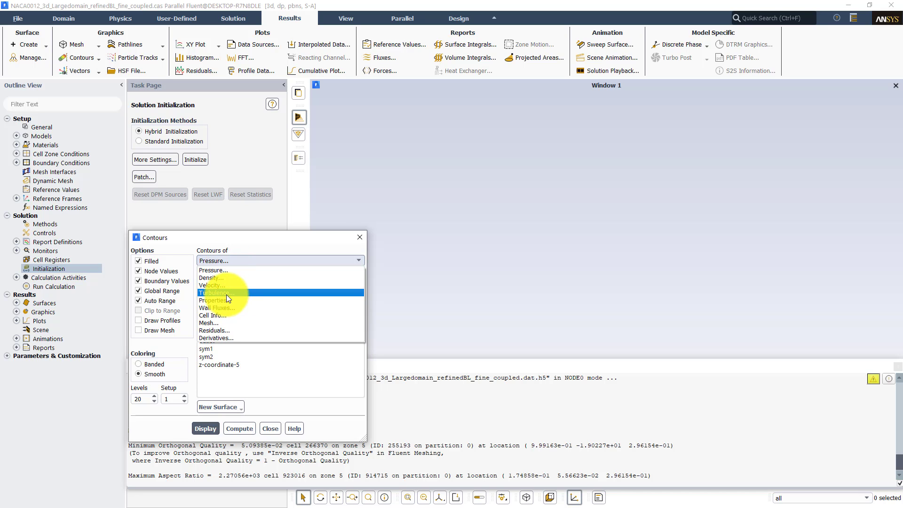
{"action": "left_click", "coordinate": [226, 293]}
{"action": "left_click", "coordinate": [359, 276]}
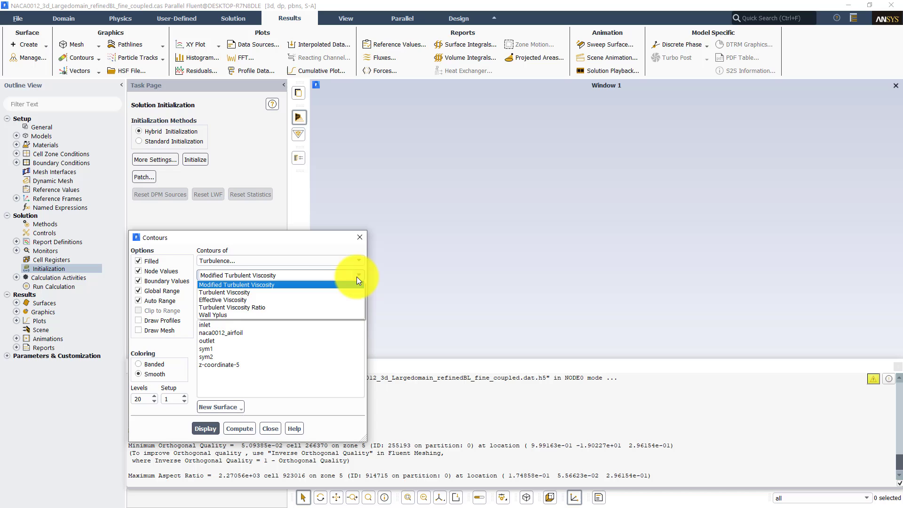
{"action": "left_click", "coordinate": [216, 314]}
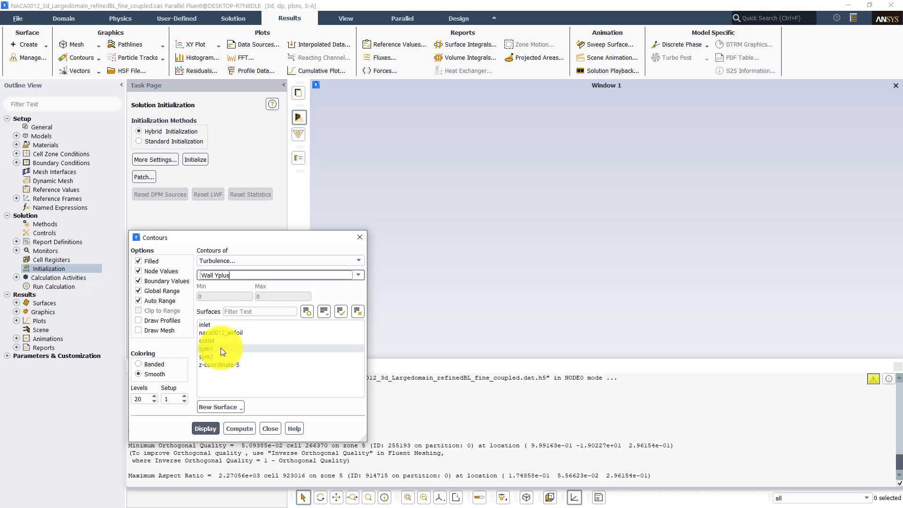
{"action": "left_click", "coordinate": [229, 332]}
{"action": "left_click", "coordinate": [201, 427]}
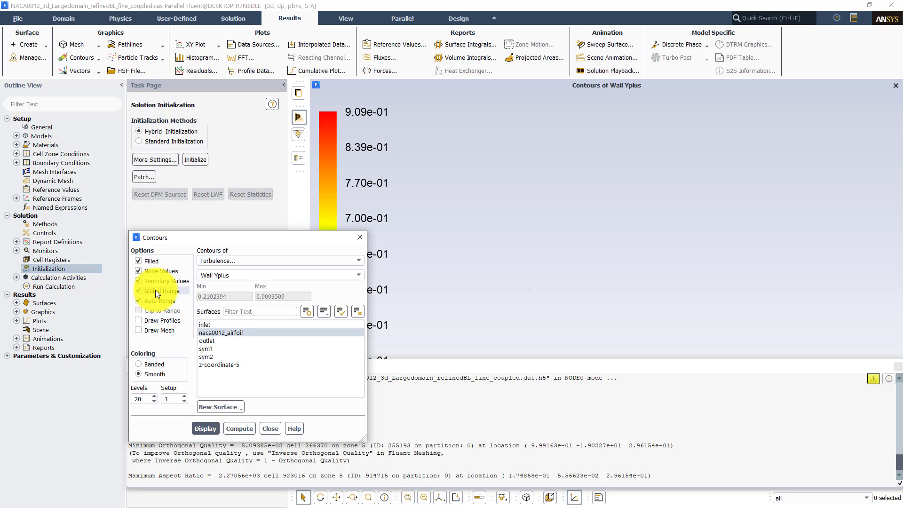
Turn off Global Range for the Wall Yplus contours, redisplay them and close the contour settings
{"action": "left_click", "coordinate": [156, 291]}
{"action": "left_click", "coordinate": [201, 428]}
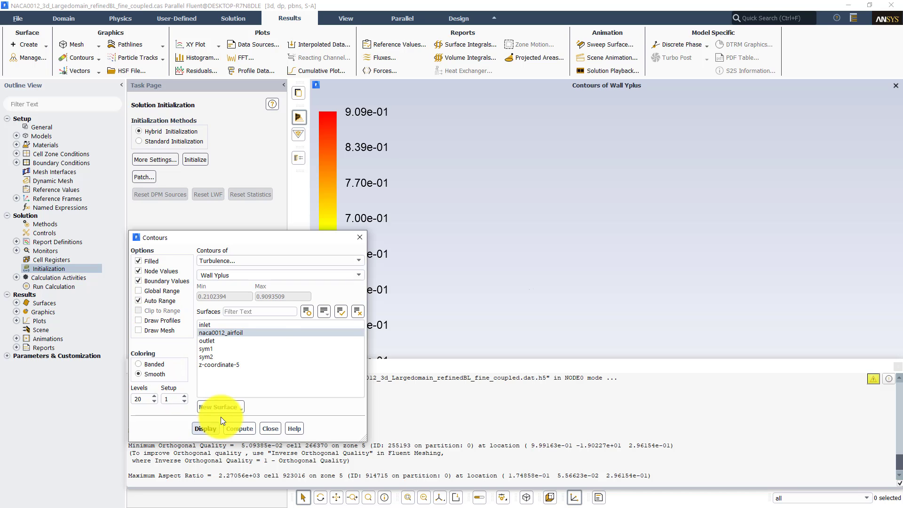
{"action": "left_click", "coordinate": [354, 237]}
{"action": "left_click", "coordinate": [386, 446]}
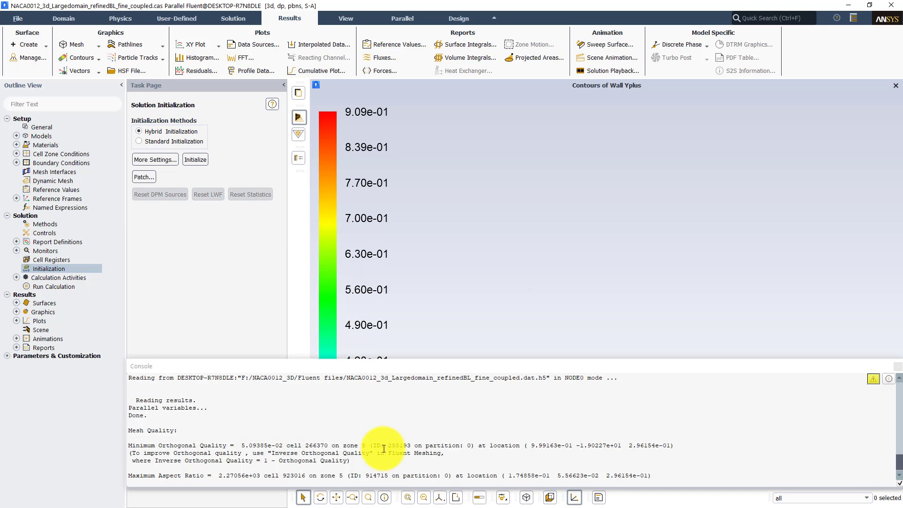
Switch to the earlier Fluent session that shows the mesh around the airfoil
{"action": "left_click", "coordinate": [859, 5]}
{"action": "mouse_move", "coordinate": [377, 500]}
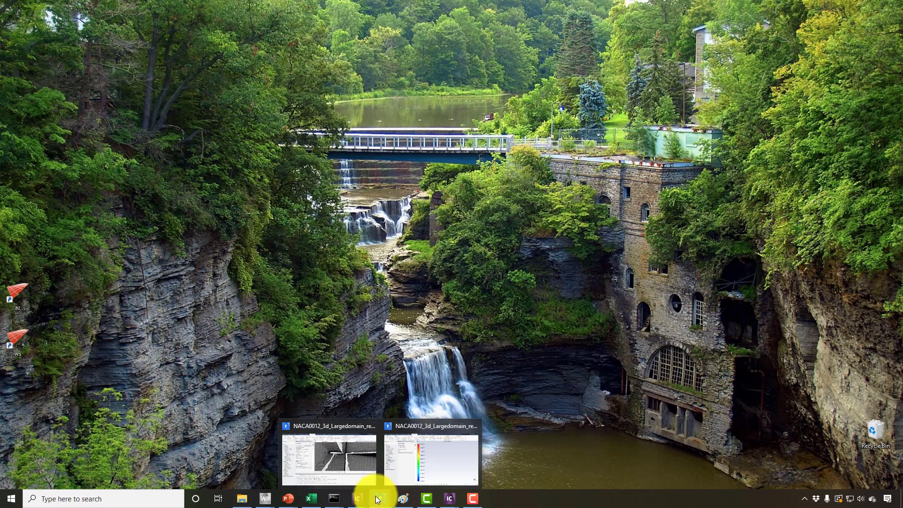
{"action": "left_click", "coordinate": [351, 457]}
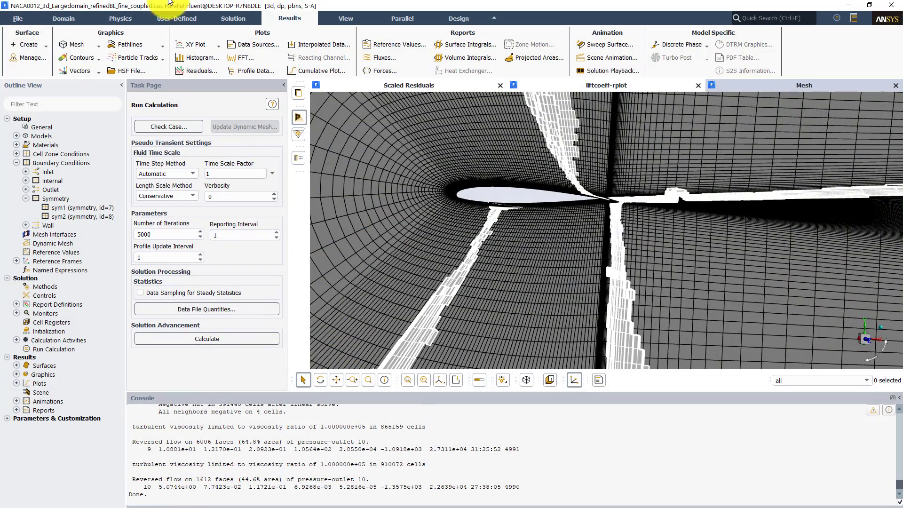
Write the case and data files to the root of the G: drive under the name NACA00123d
{"action": "left_click", "coordinate": [14, 18]}
{"action": "mouse_move", "coordinate": [23, 43]}
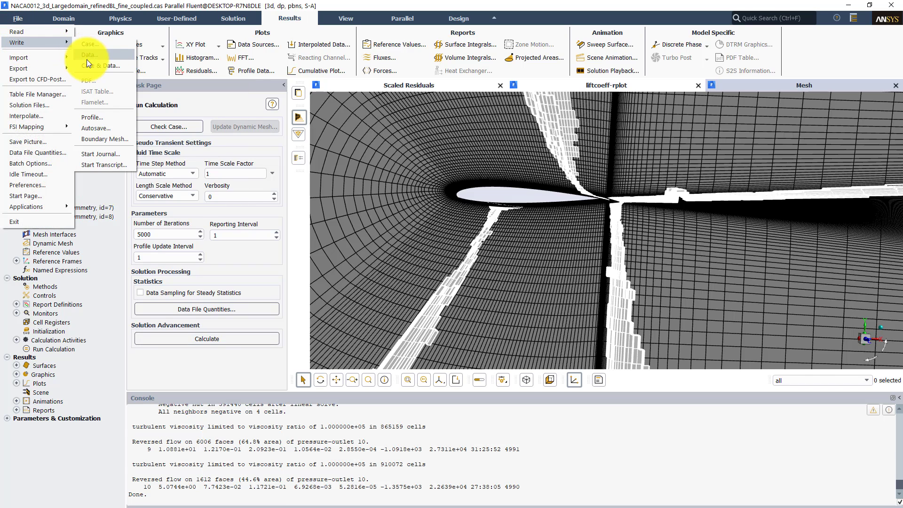
{"action": "left_click", "coordinate": [88, 63]}
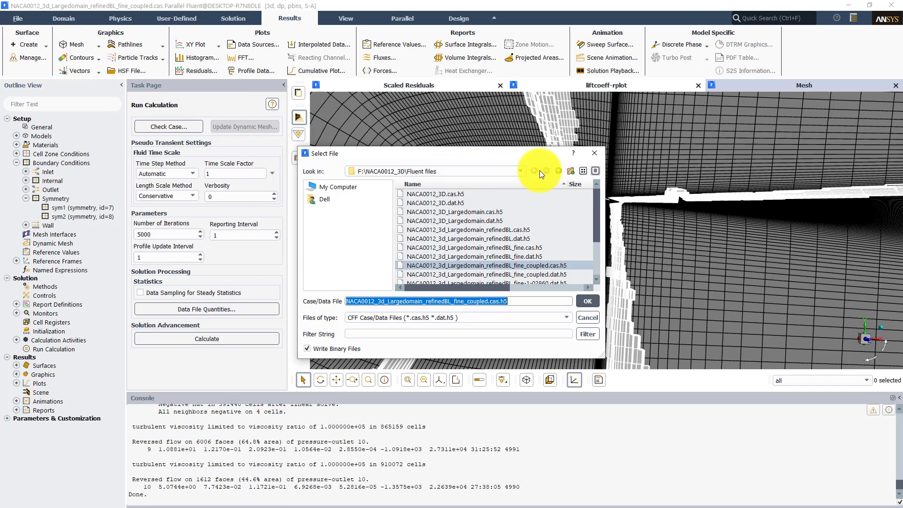
{"action": "left_click", "coordinate": [563, 169]}
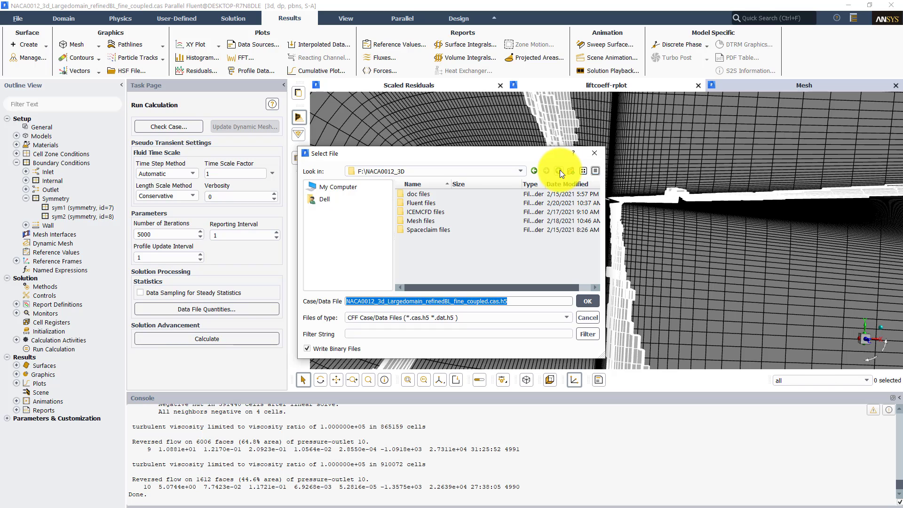
{"action": "left_click", "coordinate": [560, 170]}
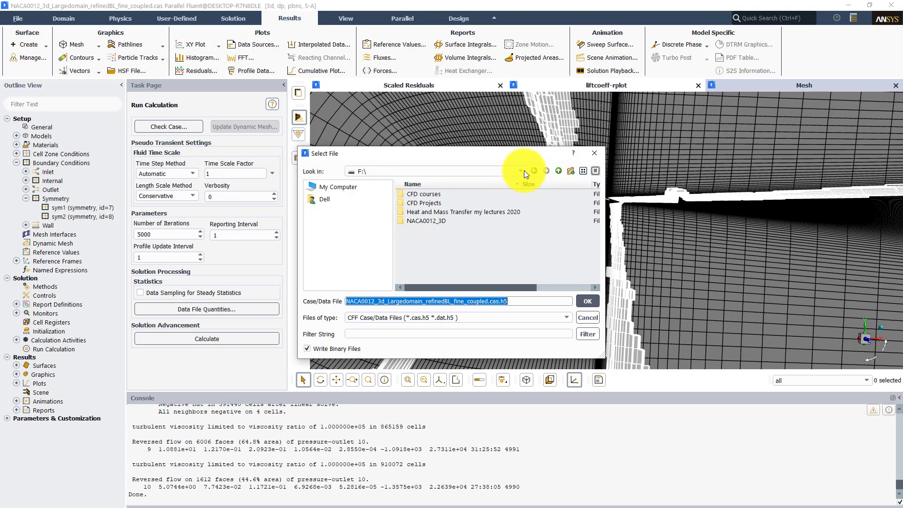
{"action": "left_click", "coordinate": [558, 170]}
{"action": "left_click", "coordinate": [422, 229]}
{"action": "double_click", "coordinate": [422, 227]}
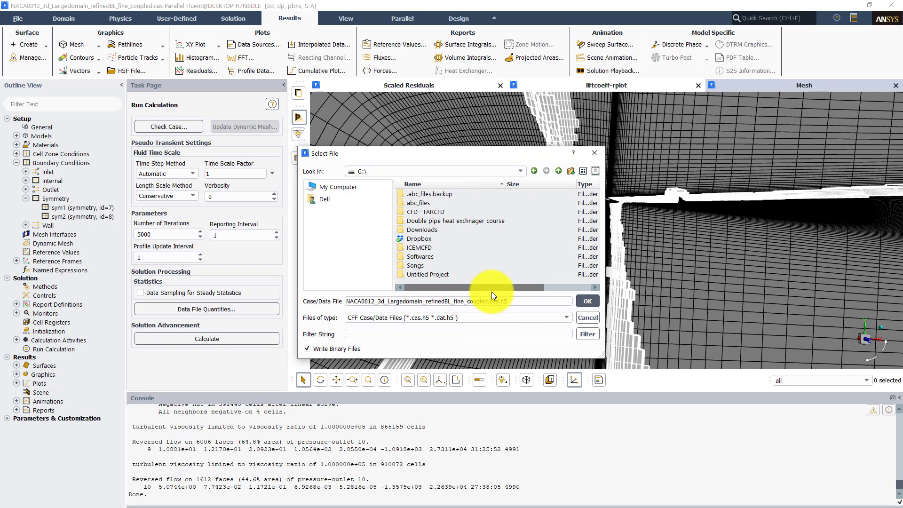
{"action": "left_click_drag", "start_coordinate": [507, 301], "coordinate": [286, 295]}
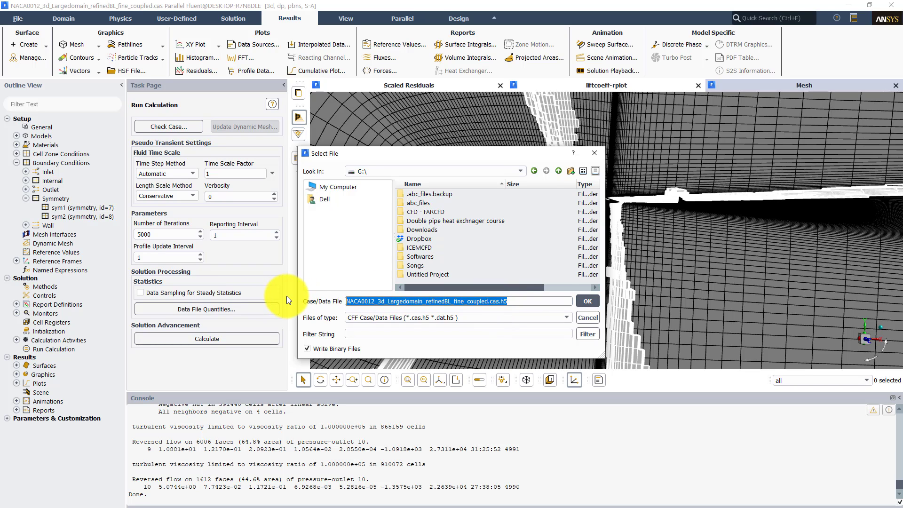
{"action": "type", "text": "NACA0012"}
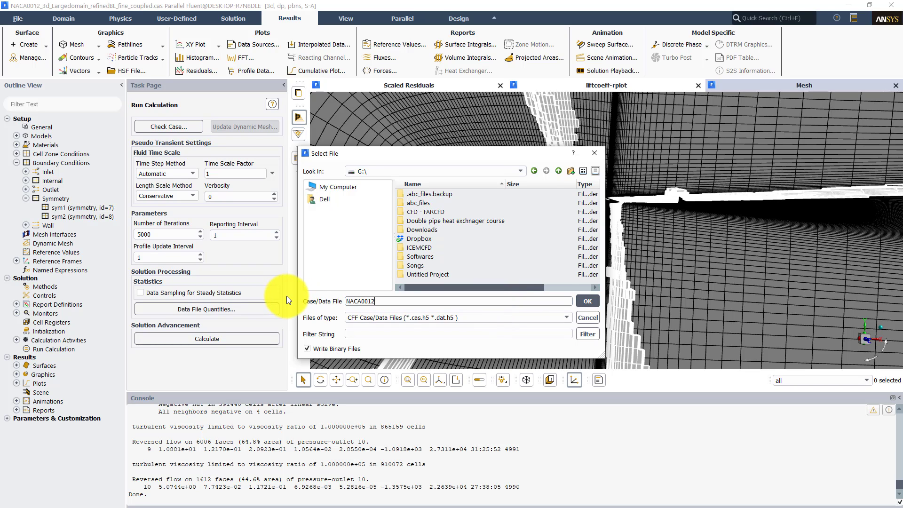
{"action": "type", "text": "3d"}
{"action": "key", "text": "Return"}
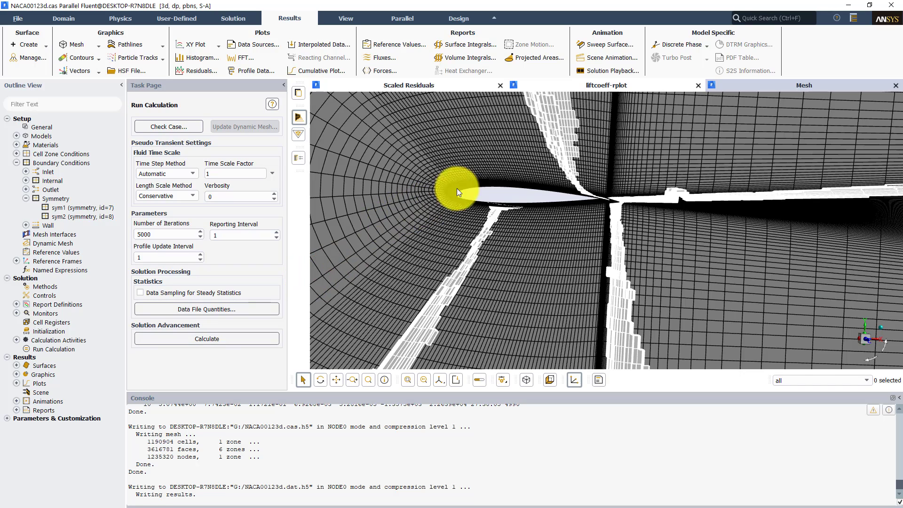
Switch back to the newly opened Fluent session and read the case and data file NACA00123d.cas.h5 from the G: drive
{"action": "left_click", "coordinate": [849, 5]}
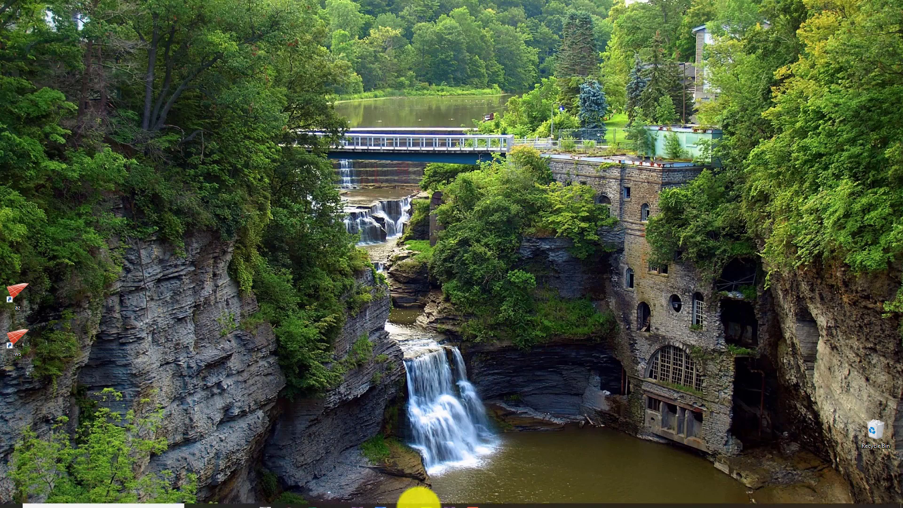
{"action": "mouse_move", "coordinate": [403, 487]}
{"action": "left_click", "coordinate": [447, 445]}
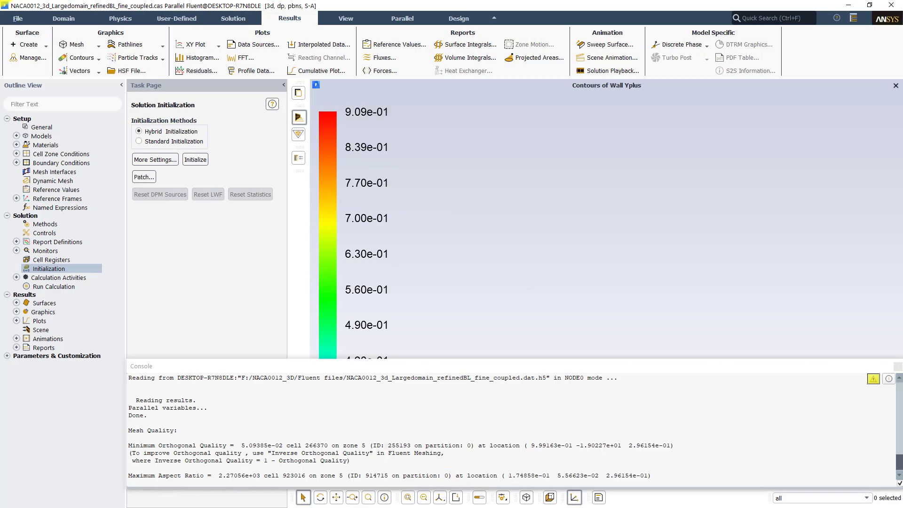
{"action": "left_click", "coordinate": [15, 19]}
{"action": "mouse_move", "coordinate": [19, 29]}
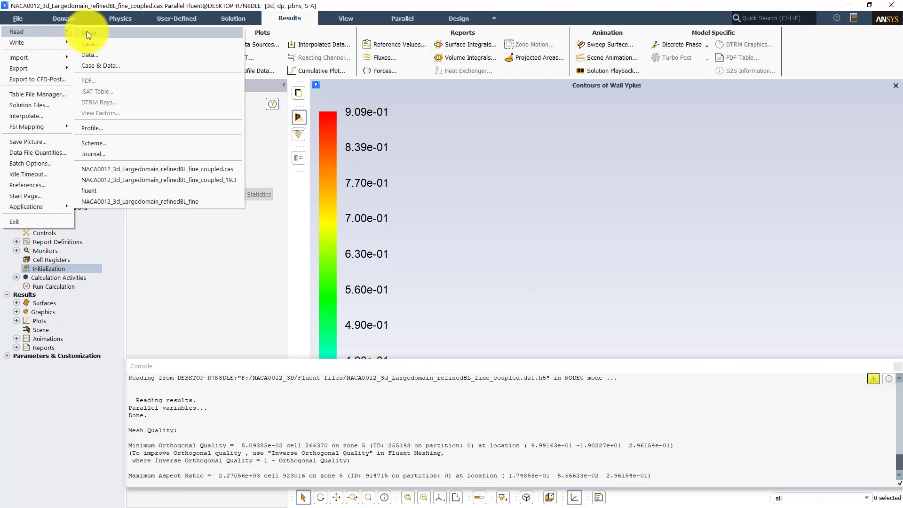
{"action": "left_click", "coordinate": [102, 67]}
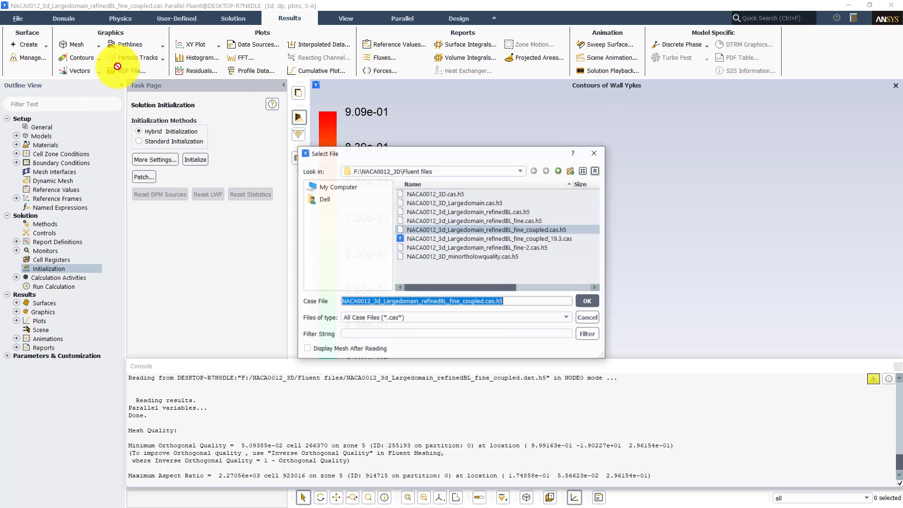
{"action": "left_click", "coordinate": [352, 187]}
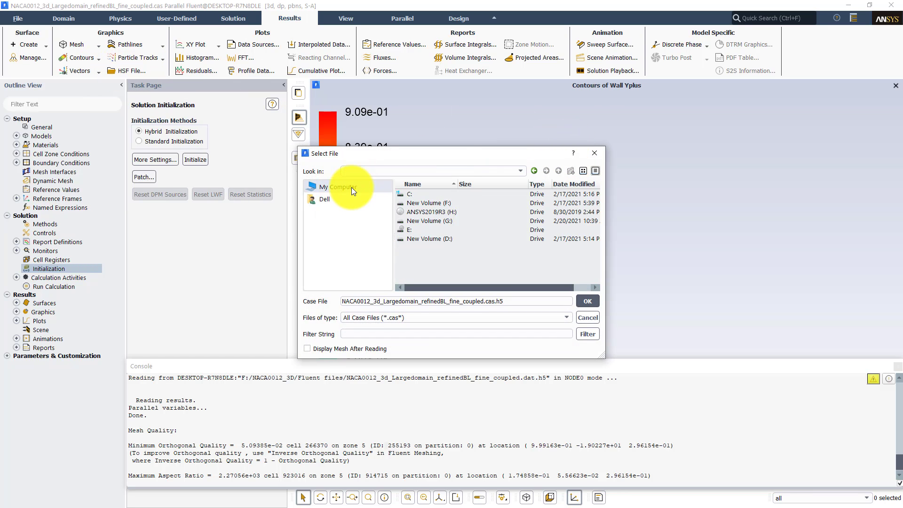
{"action": "left_click", "coordinate": [436, 229]}
{"action": "double_click", "coordinate": [436, 229]}
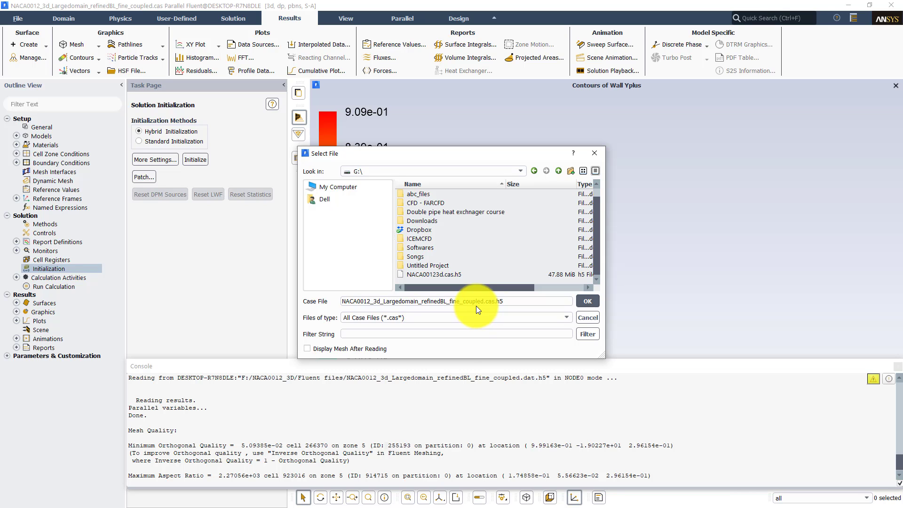
{"action": "double_click", "coordinate": [441, 277]}
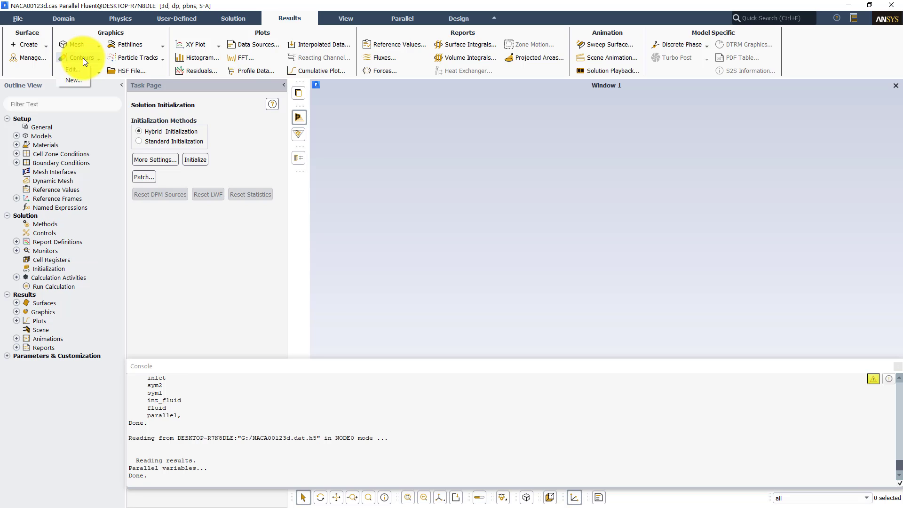
Display the Wall Yplus contours on naca0012_airfoil for the newly read data and move the settings dialog clear of the plot
{"action": "left_click", "coordinate": [80, 59]}
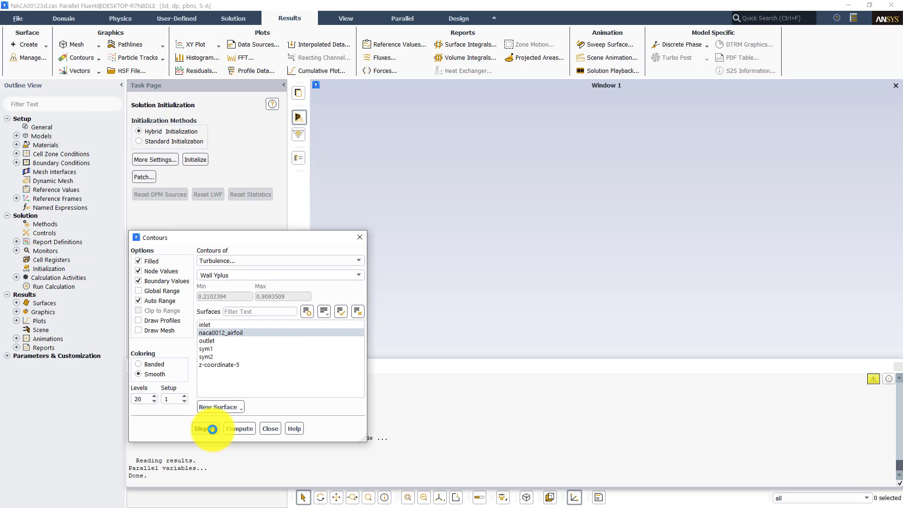
{"action": "left_click", "coordinate": [212, 429]}
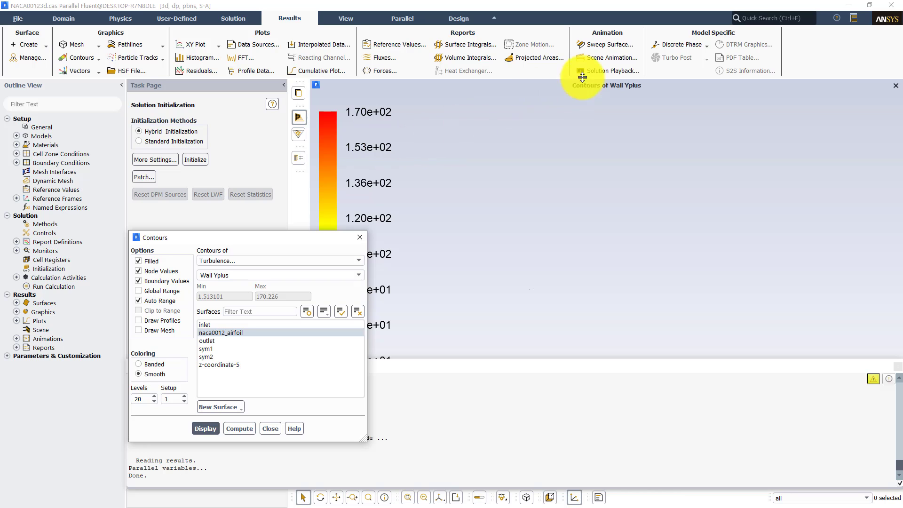
{"action": "left_click_drag", "start_coordinate": [228, 235], "coordinate": [87, 188]}
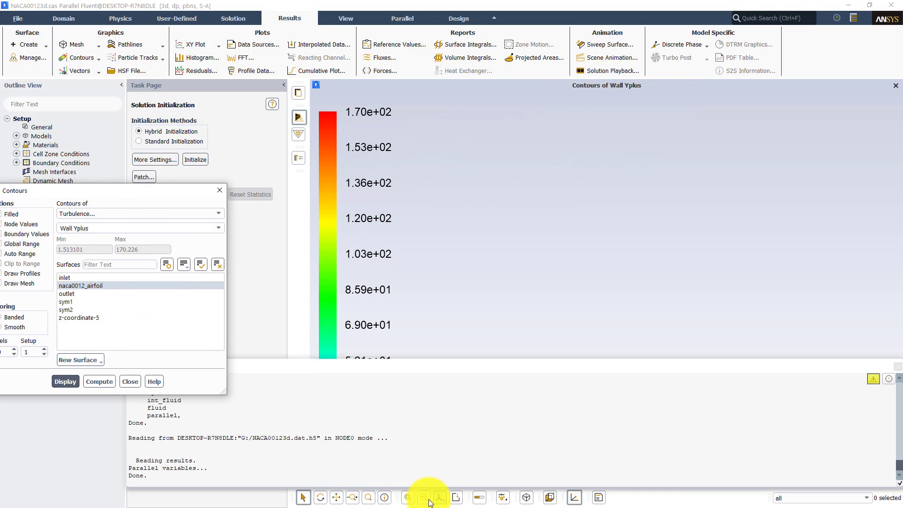
Fit the airfoil in view, dock the console beneath the Wall Yplus contour plot and close the contour settings
{"action": "left_click", "coordinate": [408, 497]}
{"action": "left_click_drag", "start_coordinate": [458, 235], "coordinate": [379, 371]}
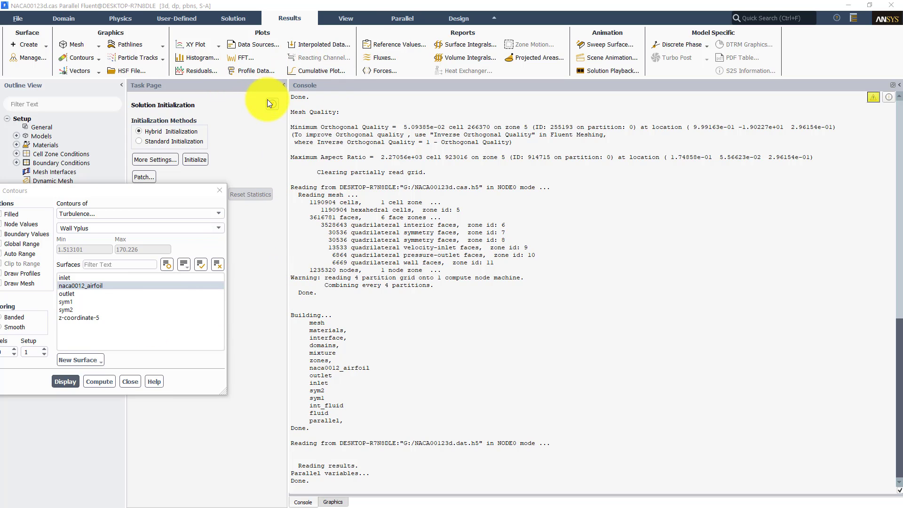
{"action": "left_click_drag", "start_coordinate": [306, 86], "coordinate": [303, 217]}
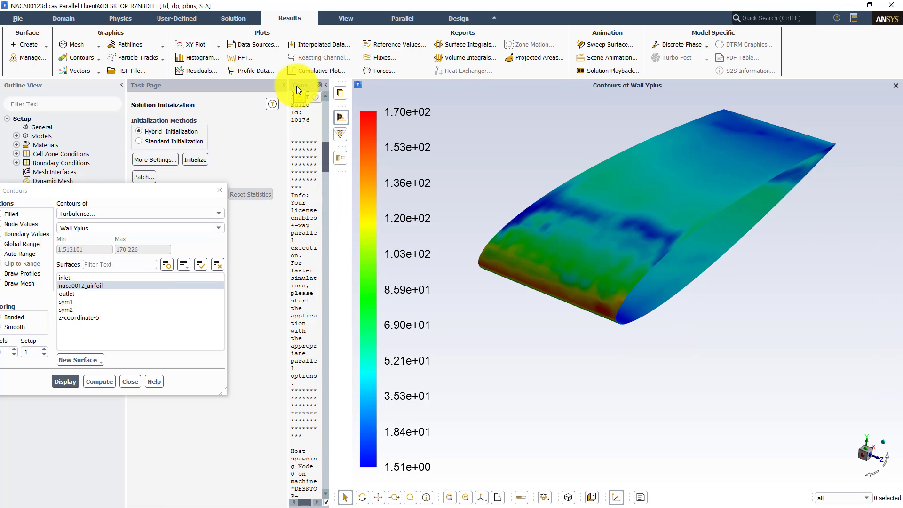
{"action": "left_click_drag", "start_coordinate": [296, 85], "coordinate": [212, 486]}
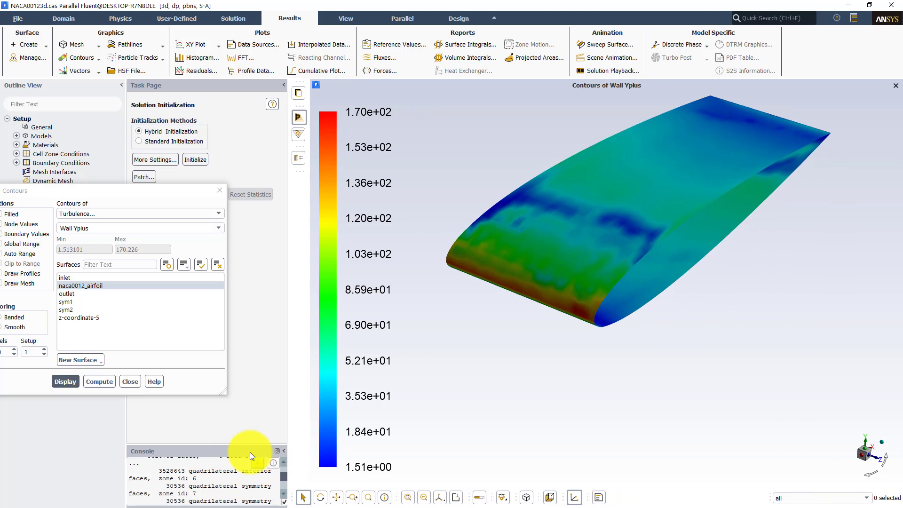
{"action": "left_click_drag", "start_coordinate": [250, 454], "coordinate": [582, 486]}
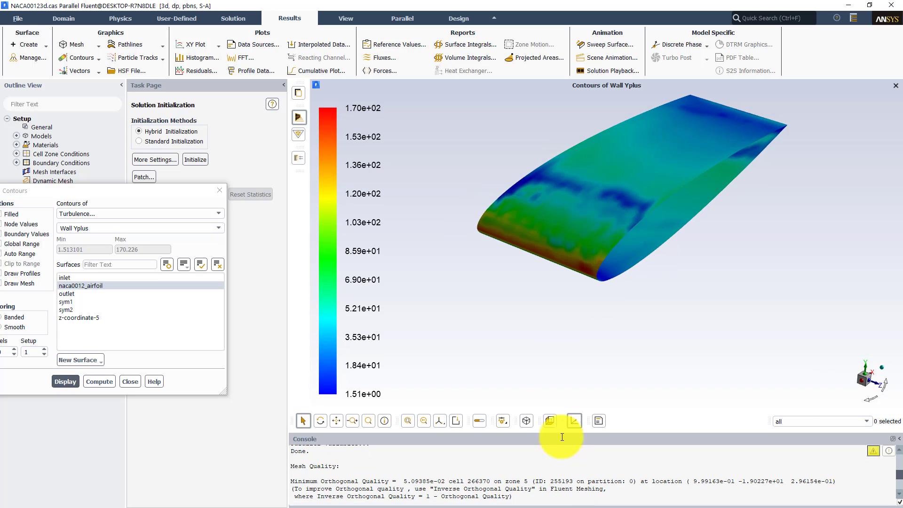
{"action": "left_click", "coordinate": [220, 191]}
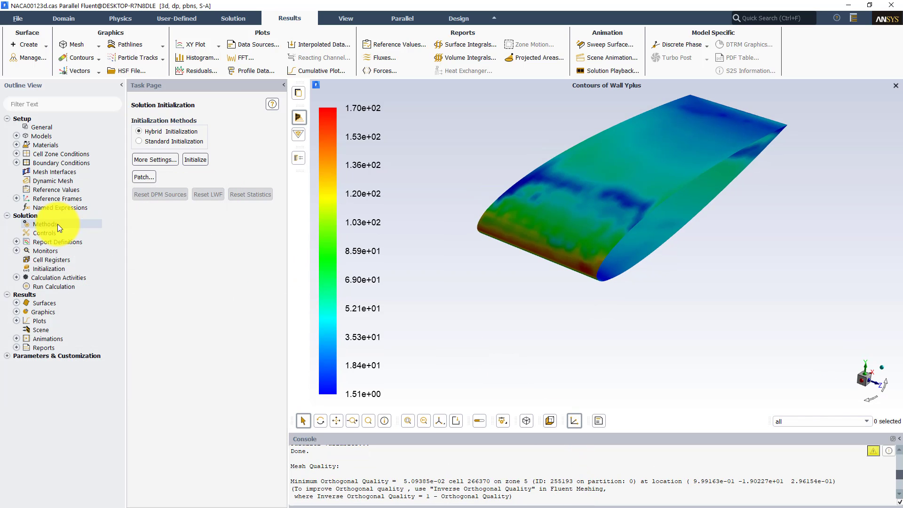
Run the hybrid initialization of the solution and follow its progress in the console
{"action": "left_click", "coordinate": [53, 267]}
{"action": "left_click", "coordinate": [193, 162]}
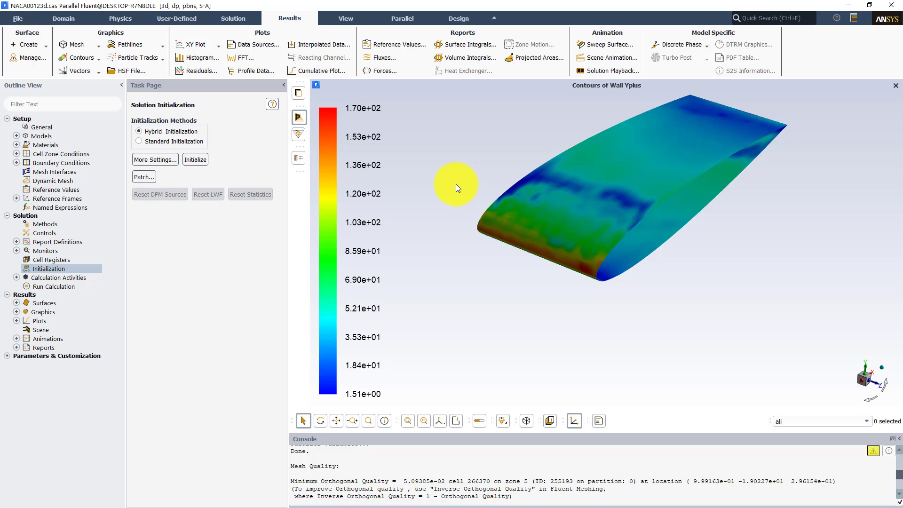
{"action": "scroll", "coordinate": [404, 482], "scroll_direction": "up", "scroll_amount": 2}
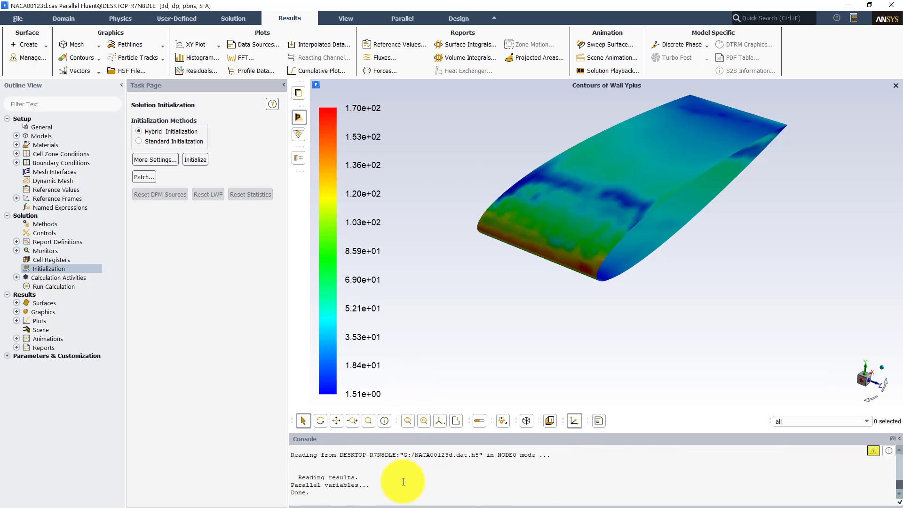
{"action": "scroll", "coordinate": [705, 491], "scroll_direction": "down", "scroll_amount": 3}
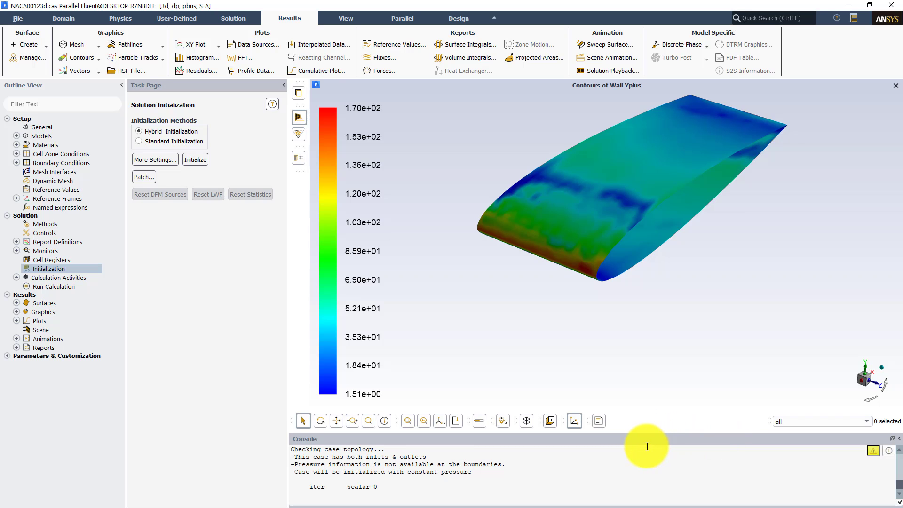
{"action": "scroll", "coordinate": [659, 452], "scroll_direction": "down", "scroll_amount": 3}
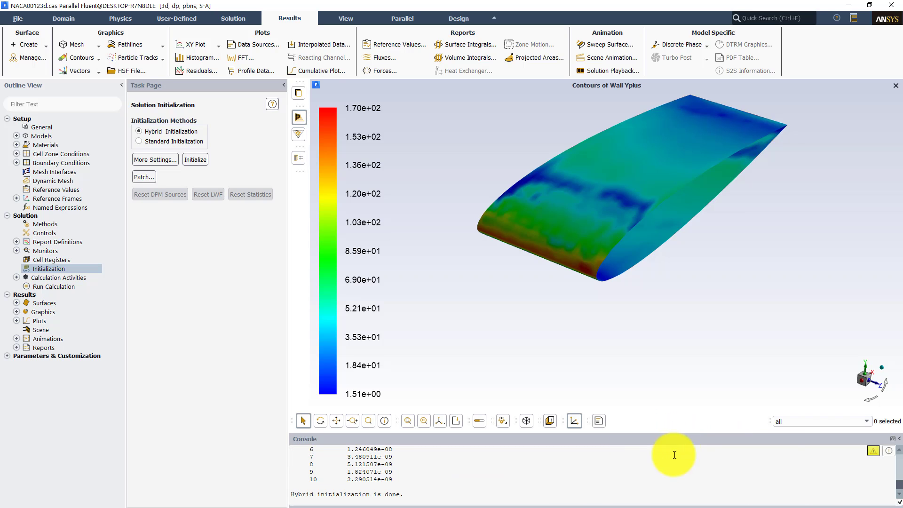
Write the case and data files to the root of the G: drive under the name NACA00123d_Case2
{"action": "left_click", "coordinate": [11, 19]}
{"action": "mouse_move", "coordinate": [24, 41]}
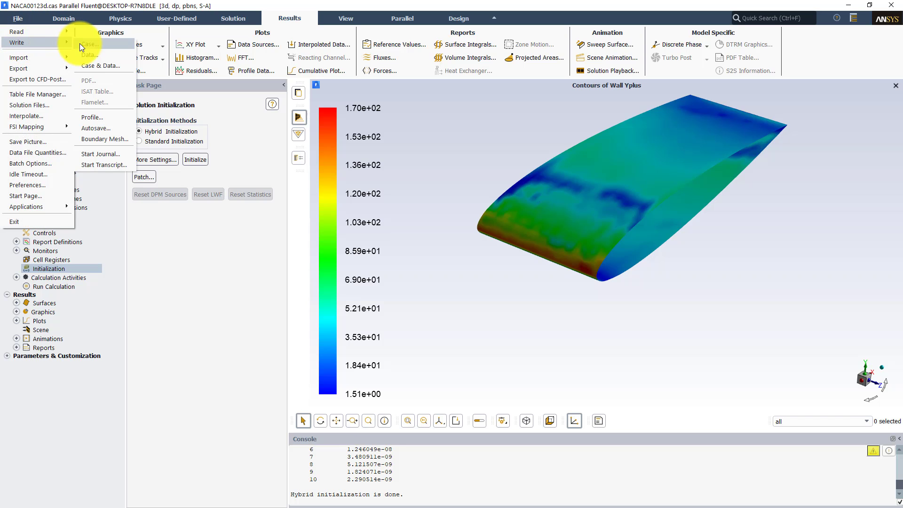
{"action": "left_click", "coordinate": [88, 70]}
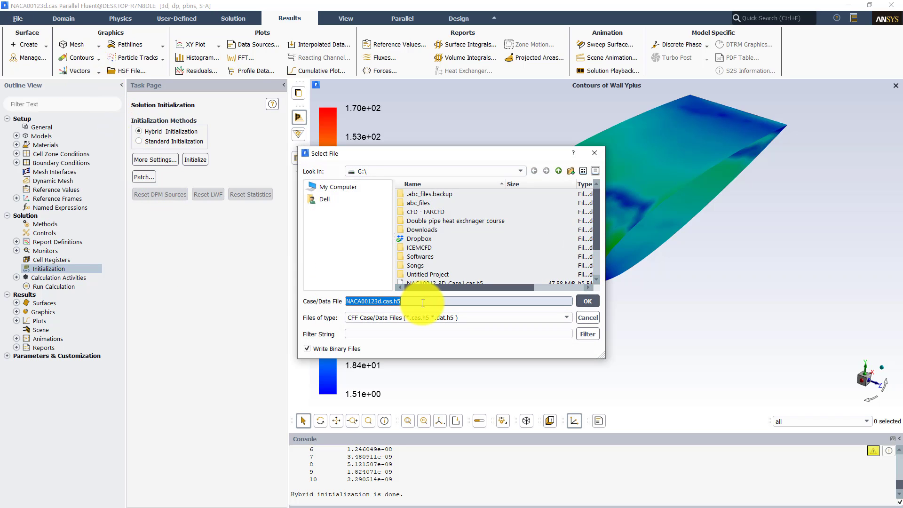
{"action": "scroll", "coordinate": [473, 236], "scroll_direction": "down", "scroll_amount": 2}
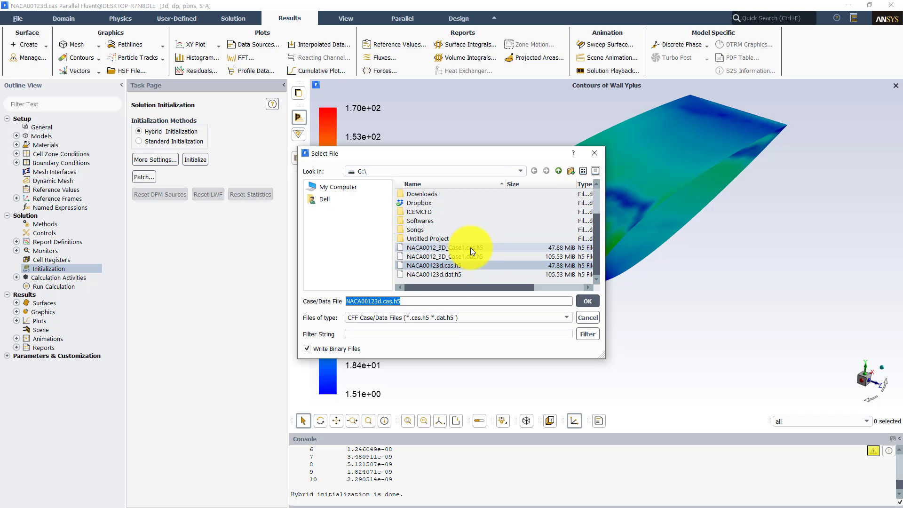
{"action": "left_click", "coordinate": [408, 301]}
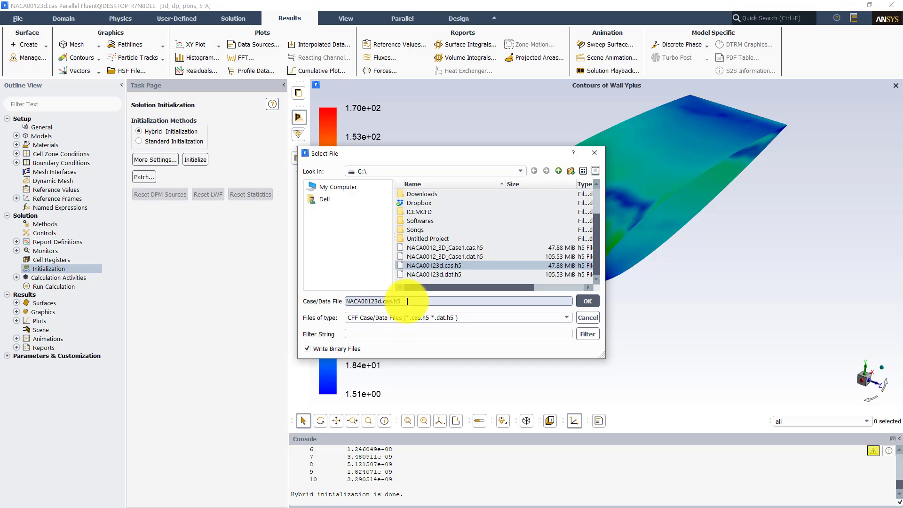
{"action": "mouse_move", "coordinate": [407, 301]}
{"action": "left_mouse_down"}
{"action": "mouse_move", "coordinate": [381, 301]}
{"action": "mouse_move", "coordinate": [400, 301]}
{"action": "left_mouse_up"}
{"action": "type", "text": "_CA"}
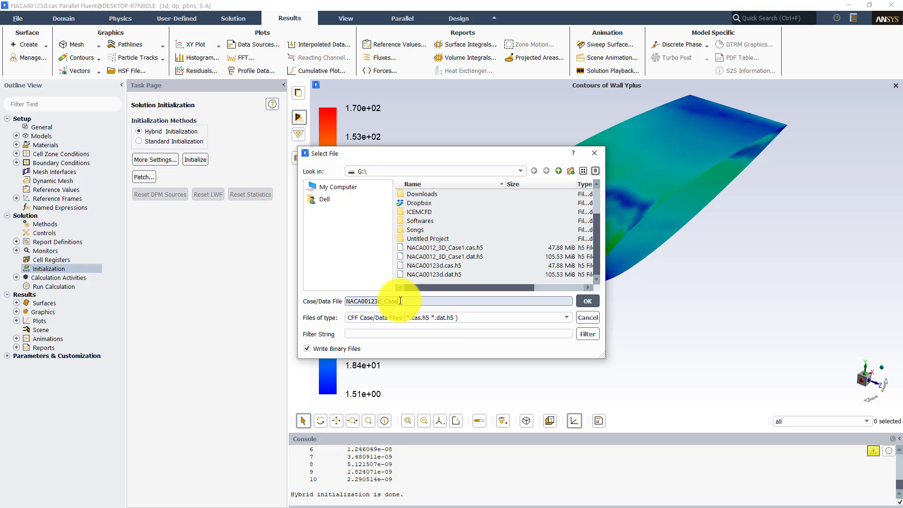
{"action": "type", "text": "se2"}
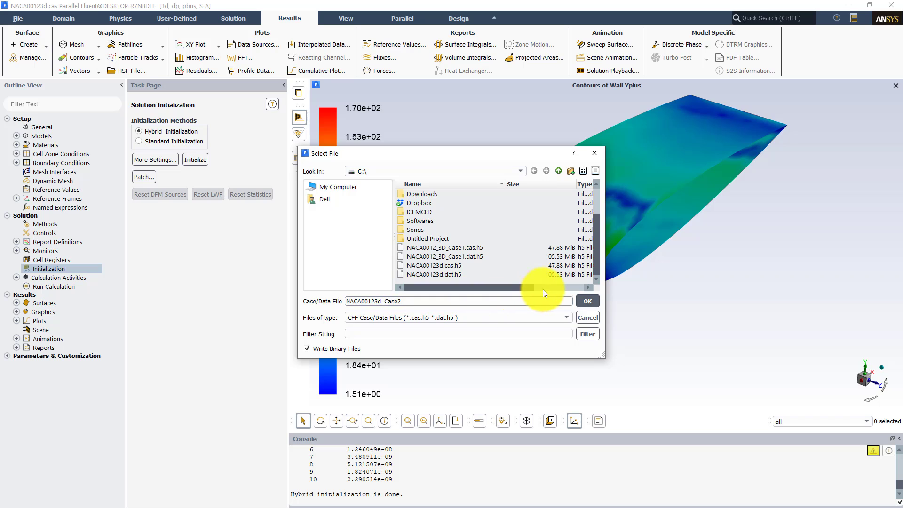
{"action": "left_click", "coordinate": [579, 299]}
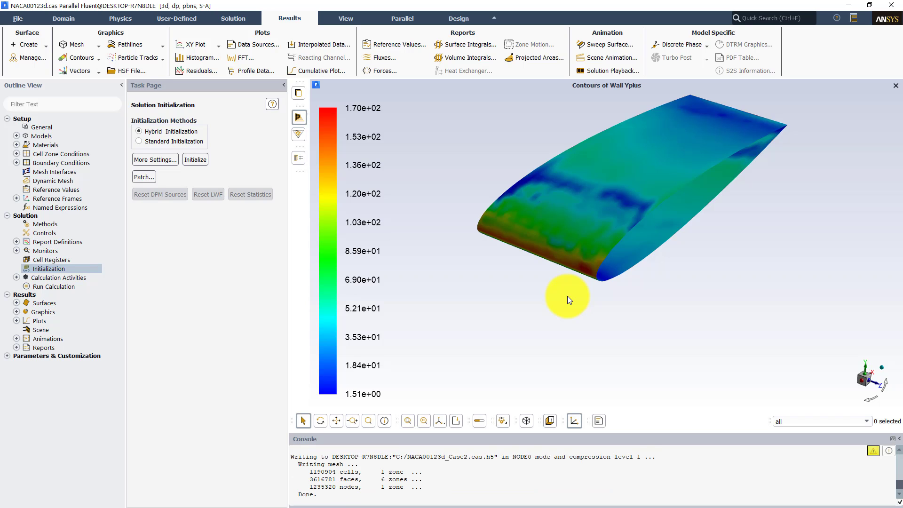
Start the calculation with 5000 iterations and view the drag and lift coefficient plots
{"action": "left_click", "coordinate": [55, 285]}
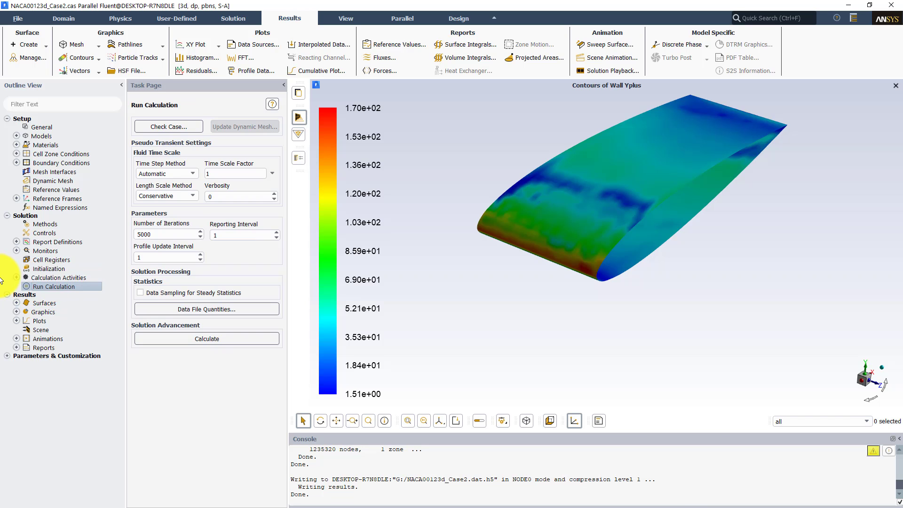
{"action": "left_click", "coordinate": [163, 338]}
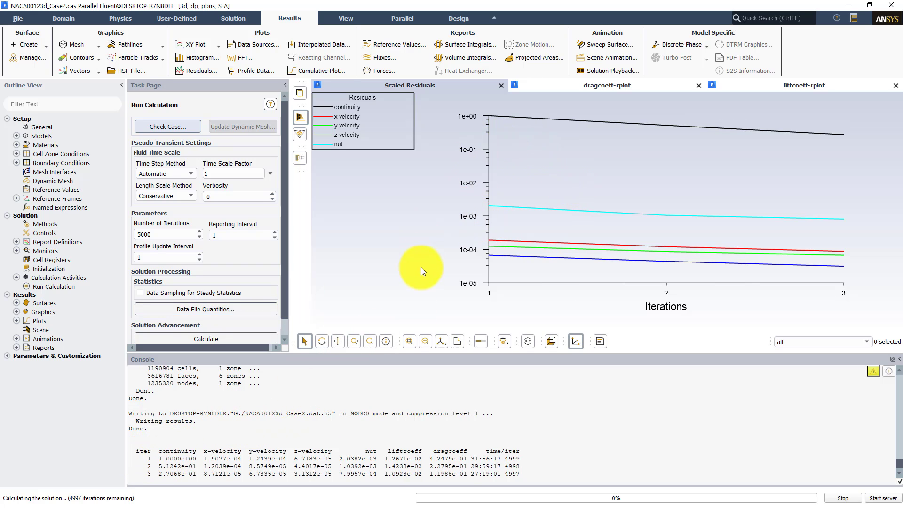
{"action": "left_click", "coordinate": [617, 83]}
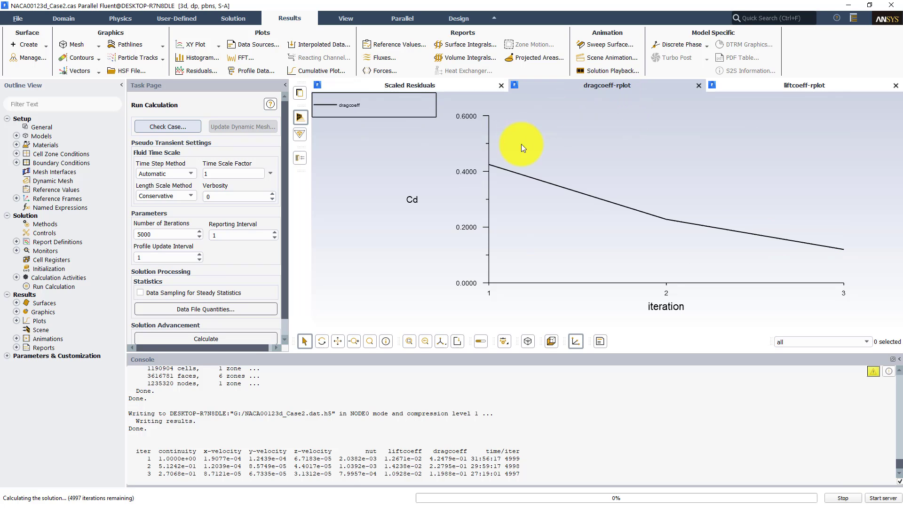
{"action": "left_click", "coordinate": [793, 91]}
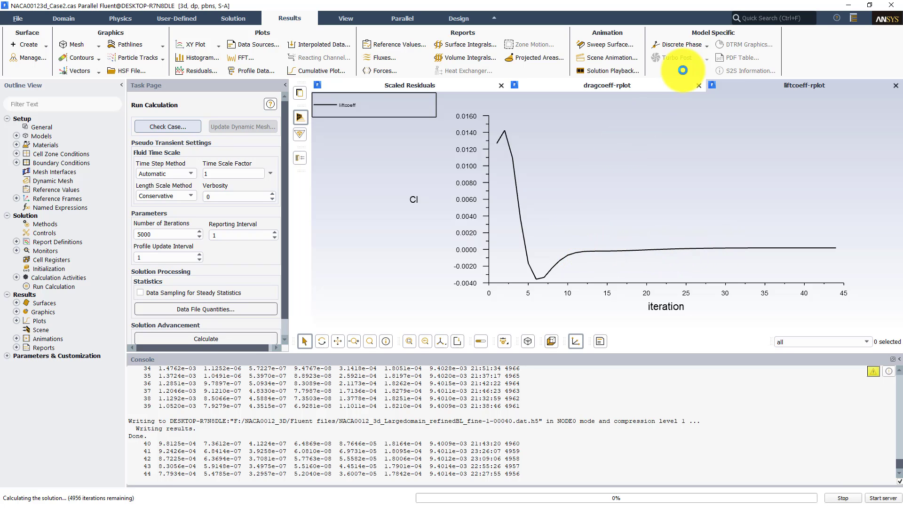
Review the drag and lift coefficient histories again and stop the running calculation
{"action": "left_click", "coordinate": [656, 85]}
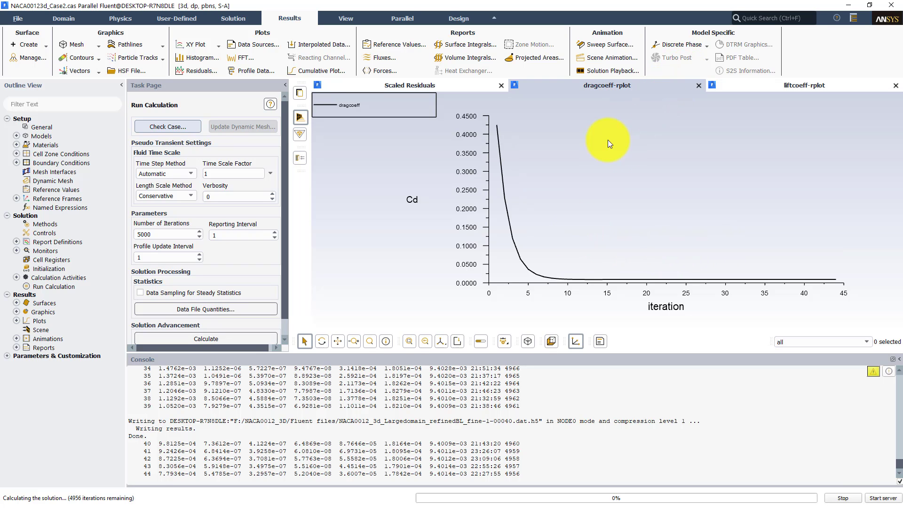
{"action": "left_click", "coordinate": [762, 87]}
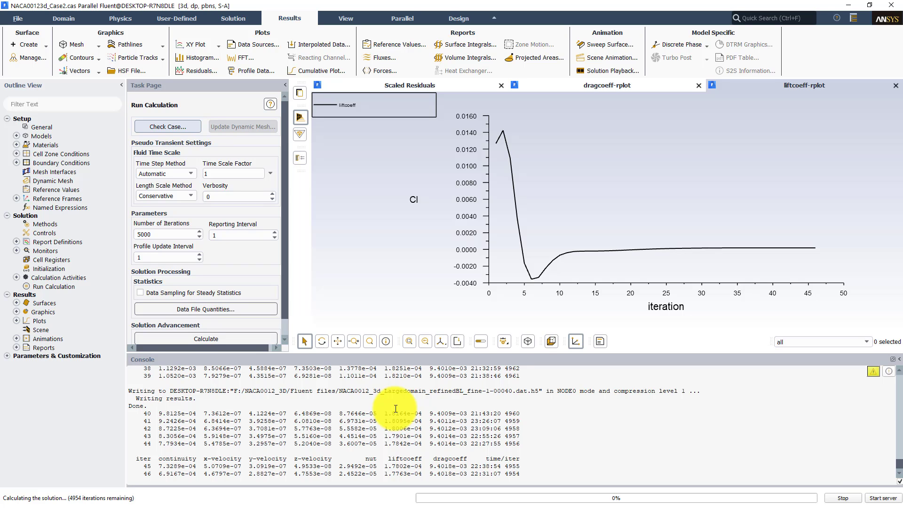
{"action": "left_click", "coordinate": [834, 497]}
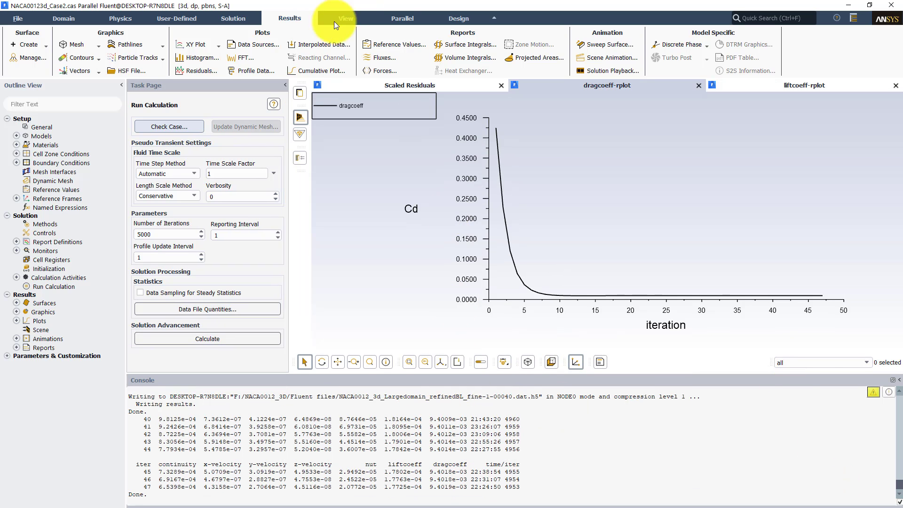
Display the Wall Yplus contours on naca0012_airfoil for the interrupted run and zoom in on the airfoil
{"action": "left_click", "coordinate": [73, 60]}
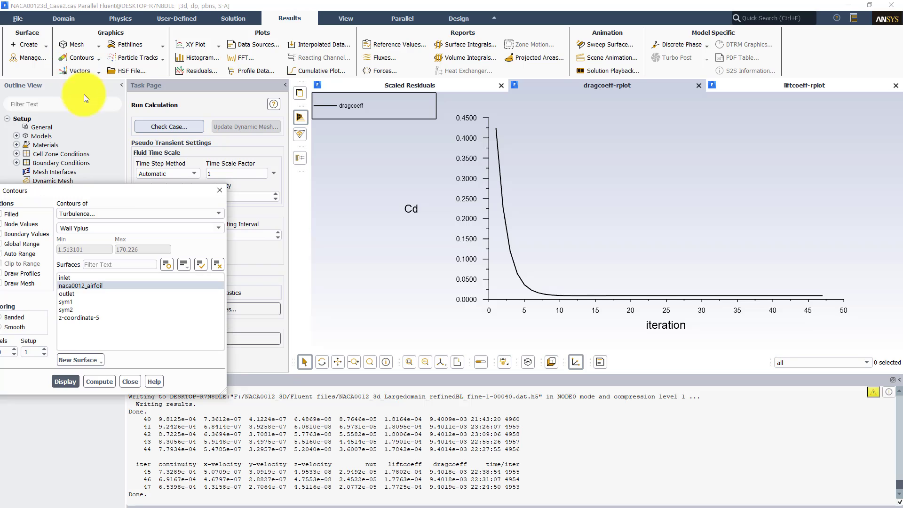
{"action": "left_click_drag", "start_coordinate": [116, 195], "coordinate": [247, 193]}
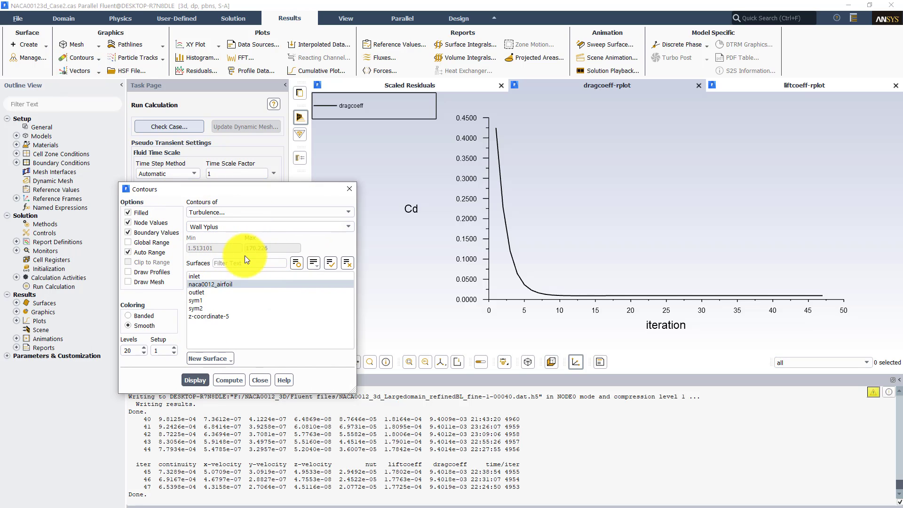
{"action": "left_click", "coordinate": [197, 380]}
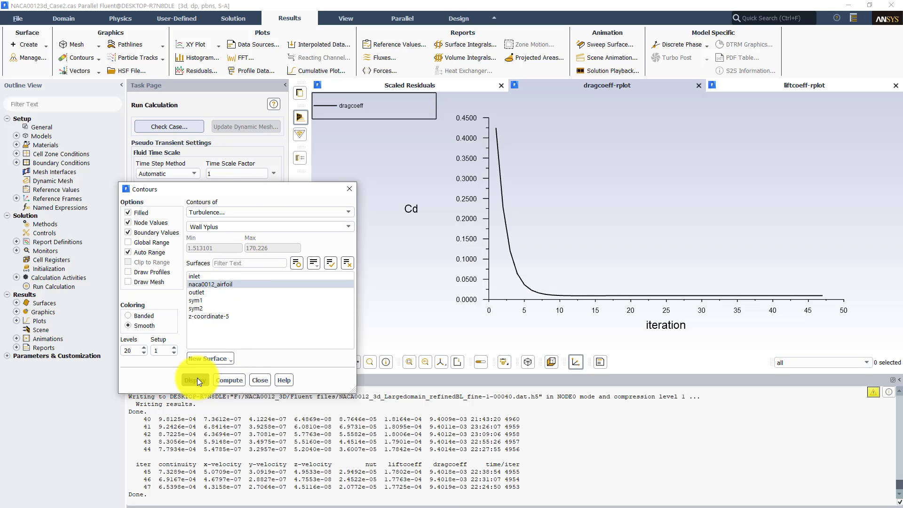
{"action": "left_click", "coordinate": [416, 362]}
{"action": "left_click_drag", "start_coordinate": [427, 267], "coordinate": [518, 232]}
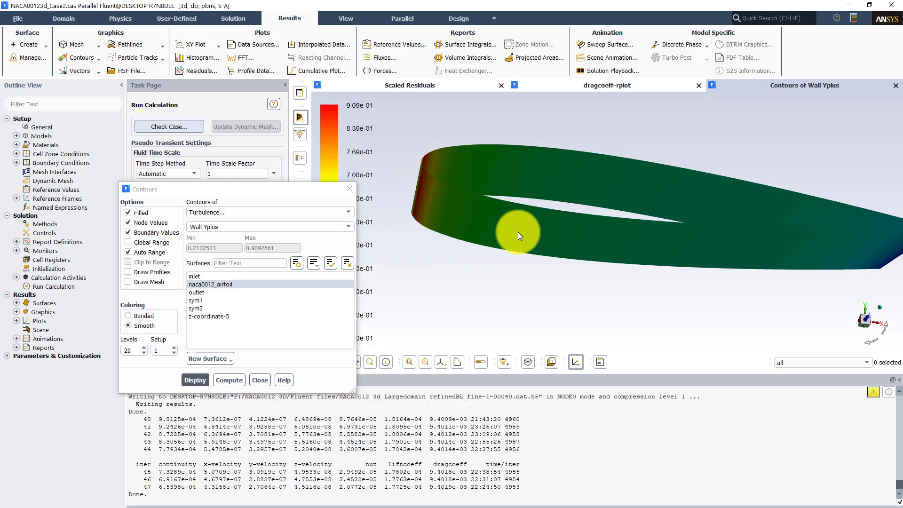
Redisplay the Wall Yplus contours with banded coloring and examine the values around the airfoil's leading edge
{"action": "left_click", "coordinate": [143, 316]}
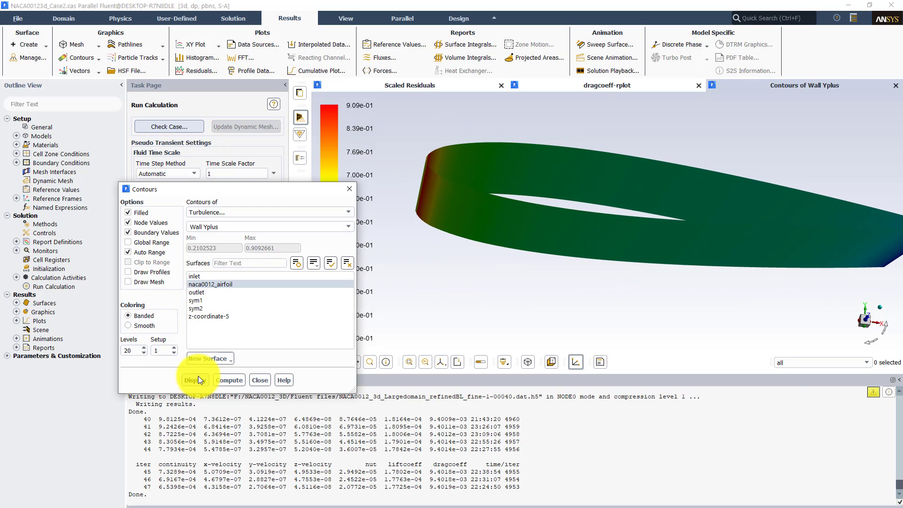
{"action": "left_click_drag", "start_coordinate": [487, 196], "coordinate": [199, 176]}
{"action": "mouse_move", "coordinate": [501, 233]}
{"action": "left_mouse_down"}
{"action": "mouse_move", "coordinate": [519, 160]}
{"action": "mouse_move", "coordinate": [485, 191]}
{"action": "mouse_move", "coordinate": [484, 216]}
{"action": "mouse_move", "coordinate": [464, 229]}
{"action": "mouse_move", "coordinate": [508, 188]}
{"action": "mouse_move", "coordinate": [487, 231]}
{"action": "mouse_move", "coordinate": [411, 200]}
{"action": "left_mouse_up"}
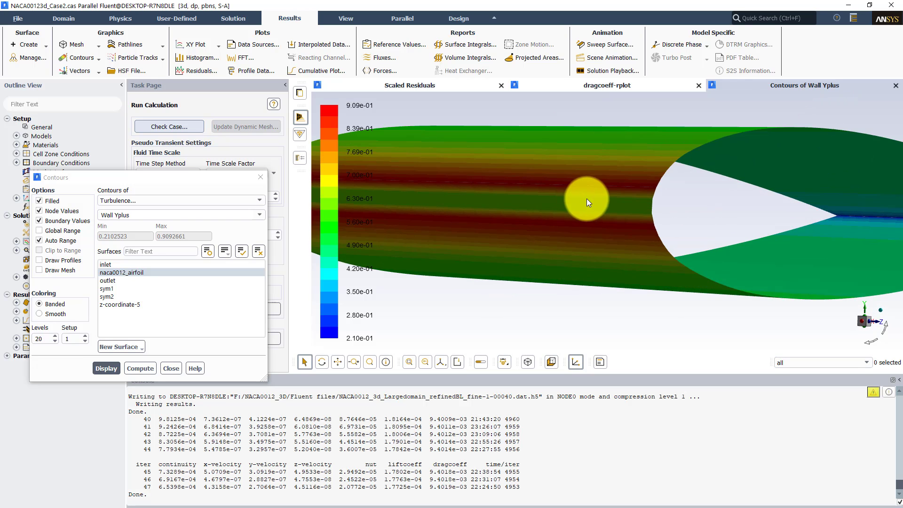
{"action": "mouse_move", "coordinate": [586, 198]}
{"action": "left_mouse_down"}
{"action": "mouse_move", "coordinate": [541, 208]}
{"action": "mouse_move", "coordinate": [547, 238]}
{"action": "mouse_move", "coordinate": [512, 220]}
{"action": "mouse_move", "coordinate": [510, 185]}
{"action": "left_mouse_up"}
{"action": "mouse_move", "coordinate": [532, 247]}
{"action": "left_mouse_down"}
{"action": "mouse_move", "coordinate": [531, 202]}
{"action": "mouse_move", "coordinate": [489, 208]}
{"action": "mouse_move", "coordinate": [481, 229]}
{"action": "left_mouse_up"}
{"action": "left_click_drag", "start_coordinate": [569, 230], "coordinate": [568, 241]}
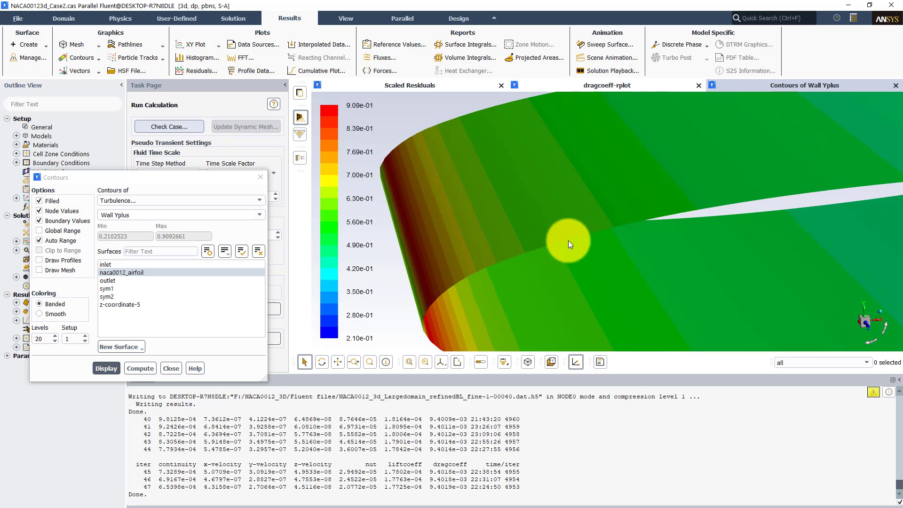
{"action": "scroll", "coordinate": [588, 219], "scroll_direction": "up", "scroll_amount": 3}
{"action": "scroll", "coordinate": [678, 219], "scroll_direction": "down", "scroll_amount": 4}
{"action": "left_click_drag", "start_coordinate": [677, 219], "coordinate": [838, 212]}
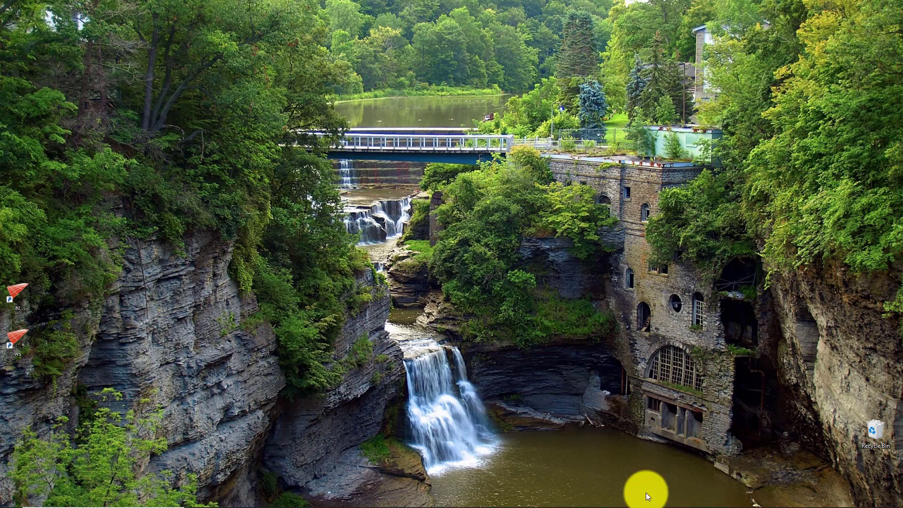
Find Fluent 2019 R3 through the Windows search and open its launcher
{"action": "left_click", "coordinate": [95, 498]}
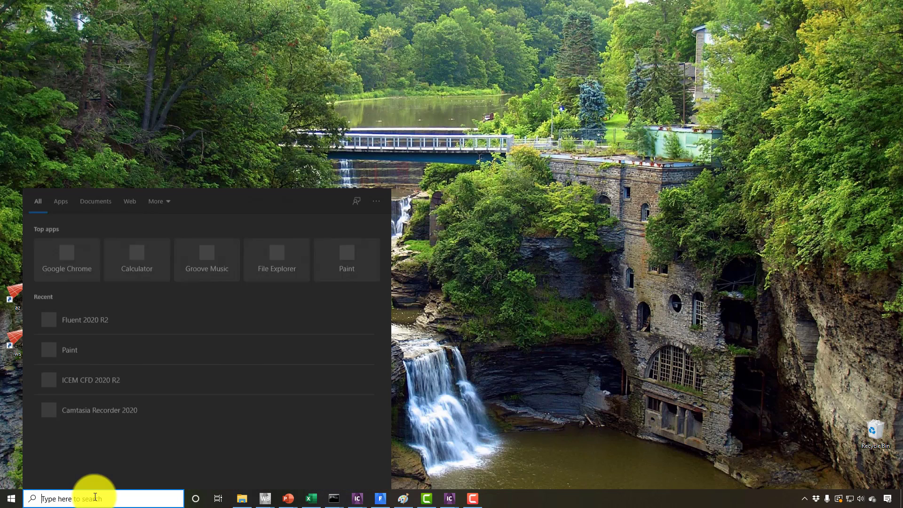
{"action": "type", "text": "fluent"}
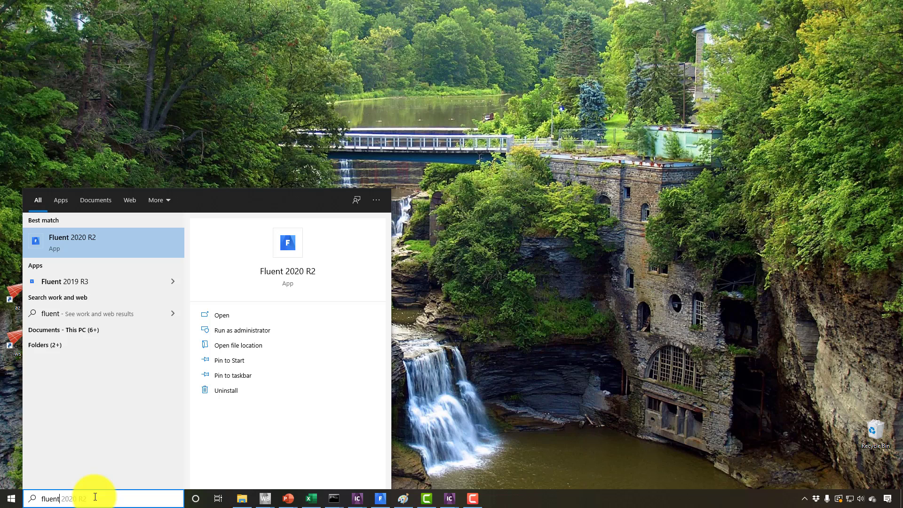
{"action": "key", "text": "Down"}
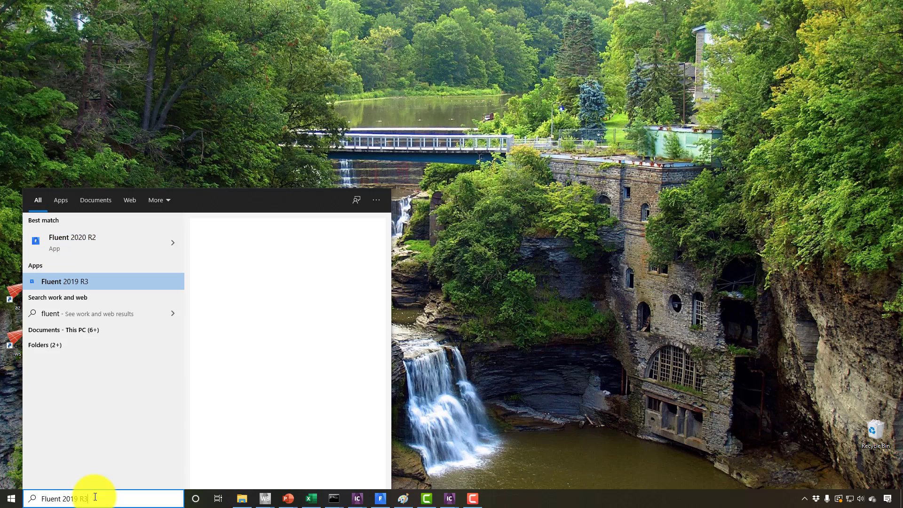
{"action": "key", "text": "Return"}
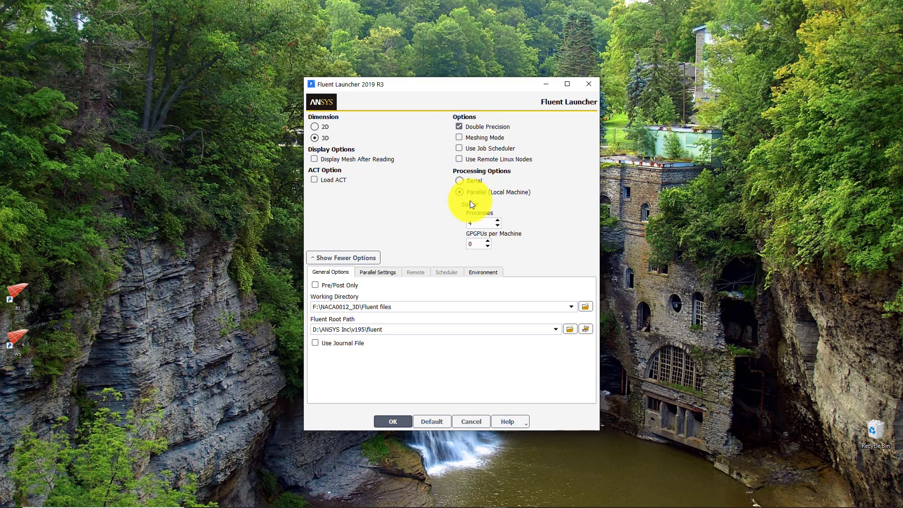
Launch a 3D double-precision session with 4 parallel processes and load the NACA0012_3d_Largedomain_refinedBL_fine mesh
{"action": "left_click_drag", "start_coordinate": [474, 224], "coordinate": [428, 226]}
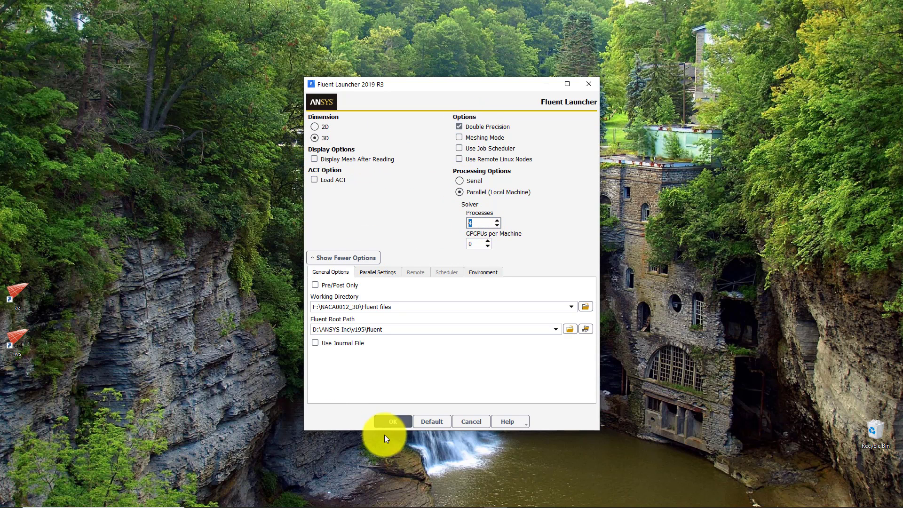
{"action": "left_click", "coordinate": [394, 422]}
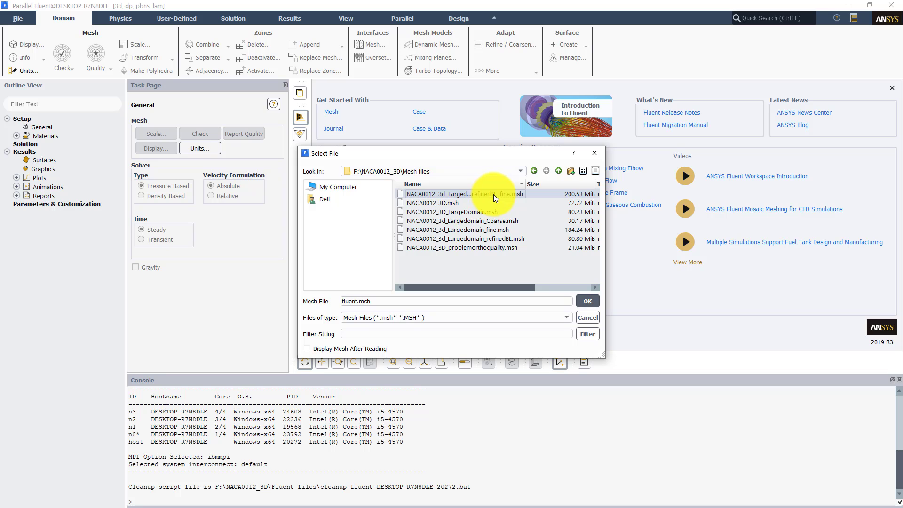
{"action": "double_click", "coordinate": [496, 197]}
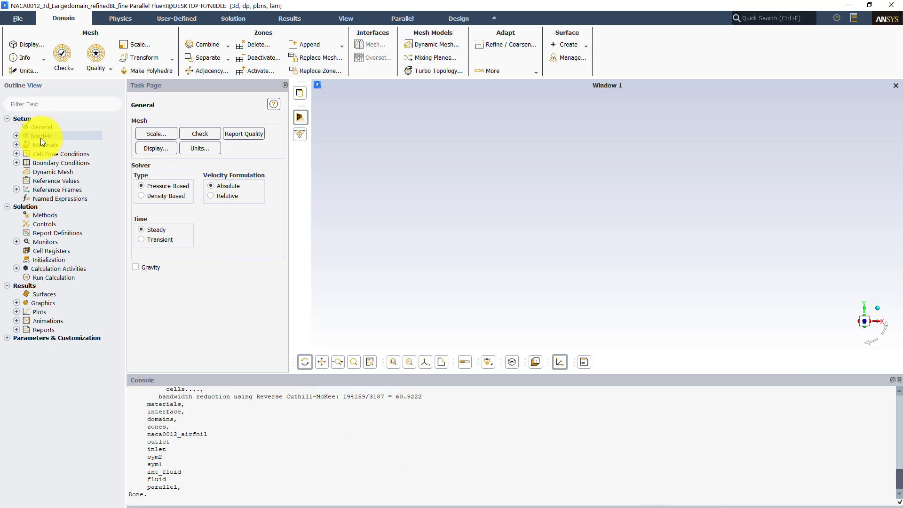
Set the viscous model to Spalart-Allmaras (1 eqn)
{"action": "double_click", "coordinate": [41, 138]}
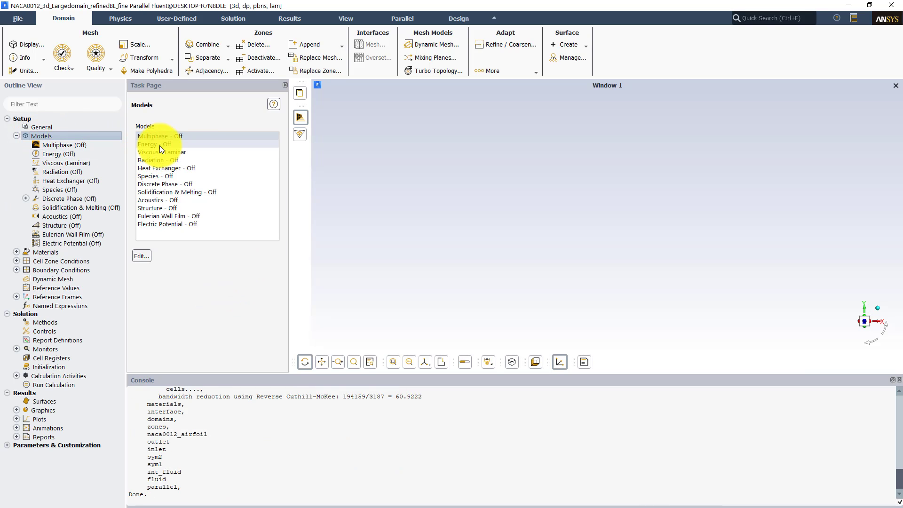
{"action": "double_click", "coordinate": [164, 153]}
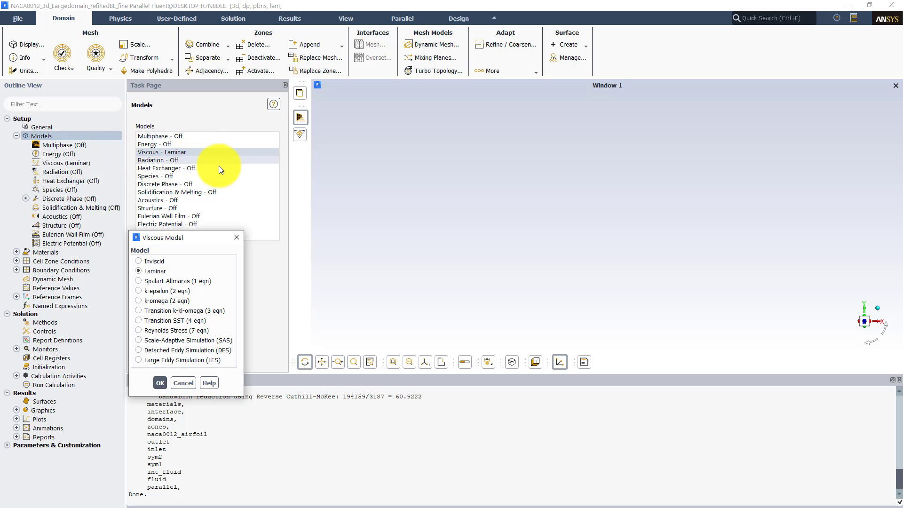
{"action": "left_click", "coordinate": [160, 281]}
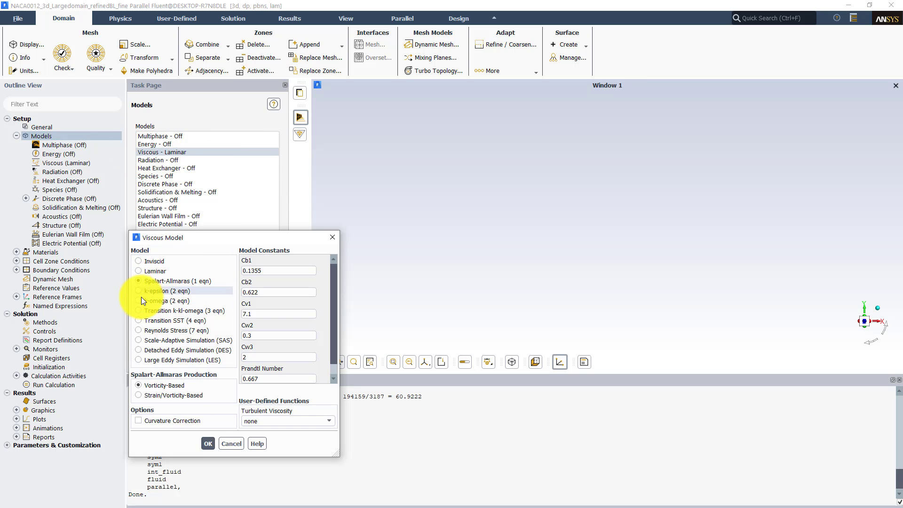
{"action": "left_click", "coordinate": [207, 445]}
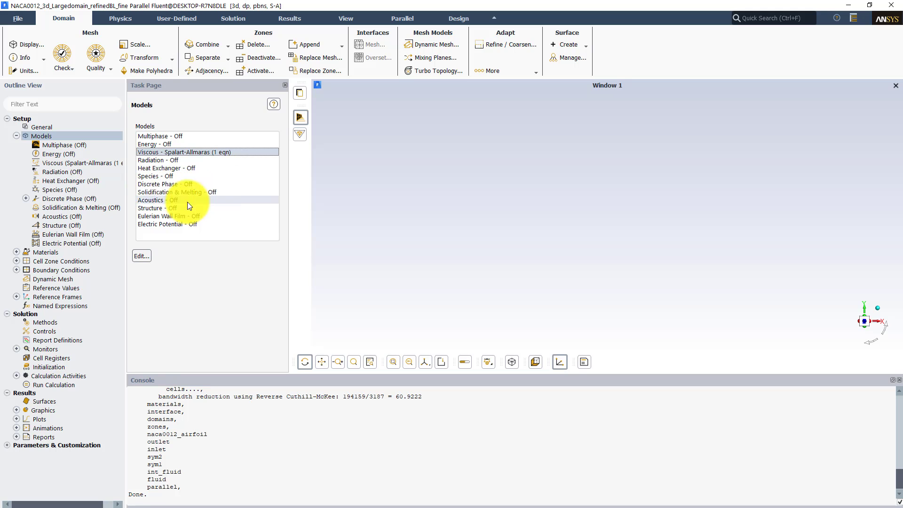
Set the viscosity of air to 1.79e-05 kg/m-s and apply the material change
{"action": "left_click", "coordinate": [45, 253]}
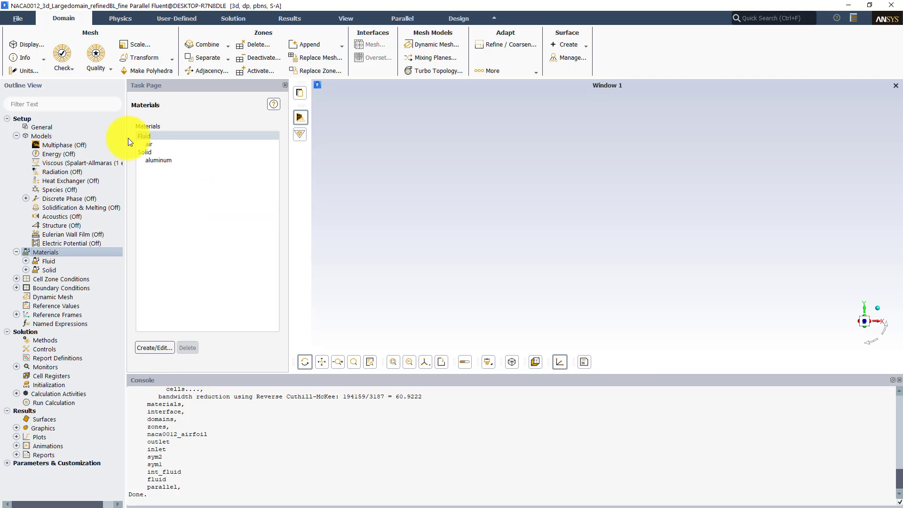
{"action": "double_click", "coordinate": [159, 143]}
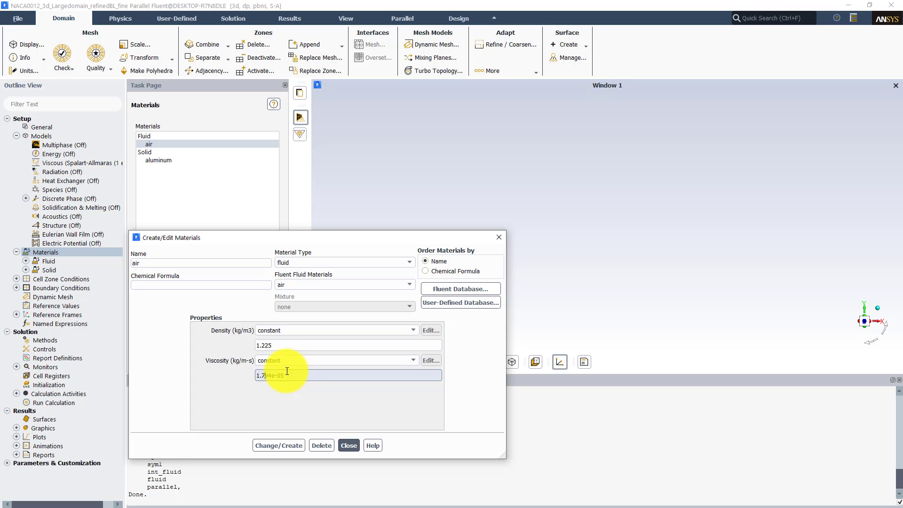
{"action": "left_click", "coordinate": [289, 444]}
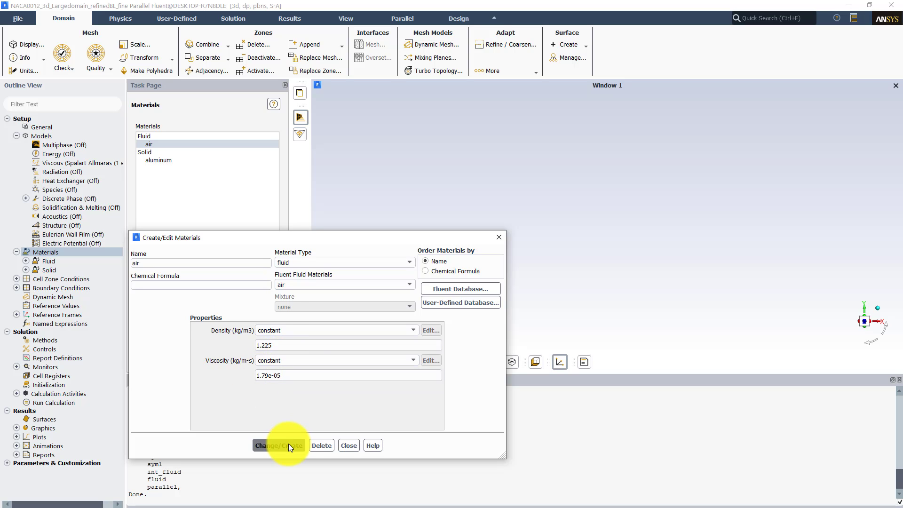
{"action": "left_click", "coordinate": [356, 447]}
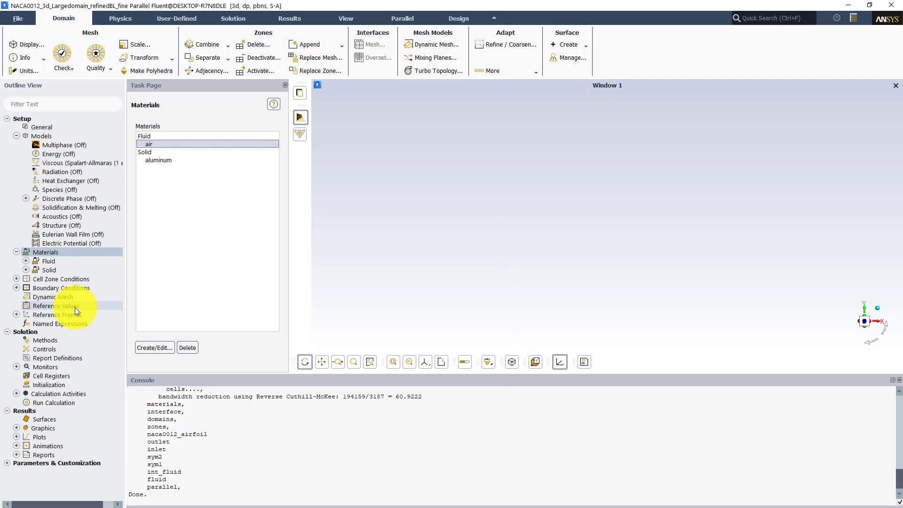
Select the inlet boundary and copy the velocity in cell C13 from the First cell height Calculator sheet in Excel
{"action": "double_click", "coordinate": [75, 289]}
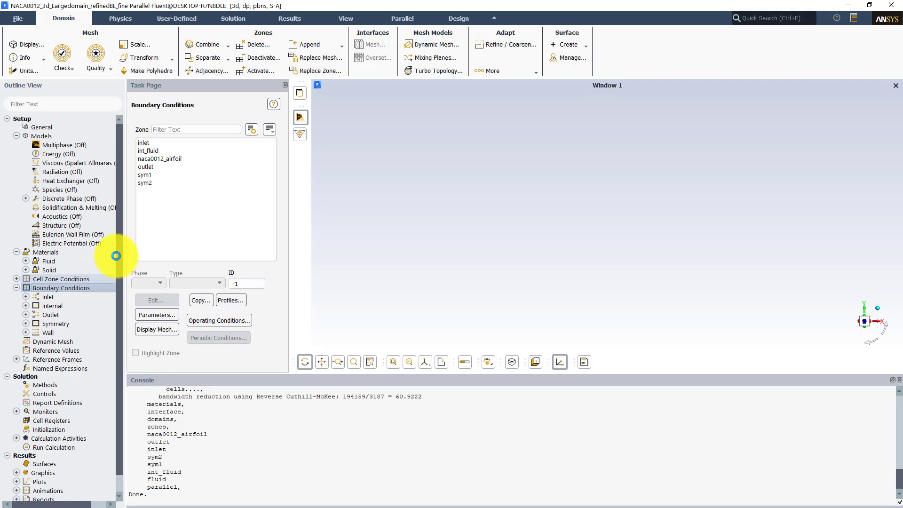
{"action": "left_click", "coordinate": [150, 143]}
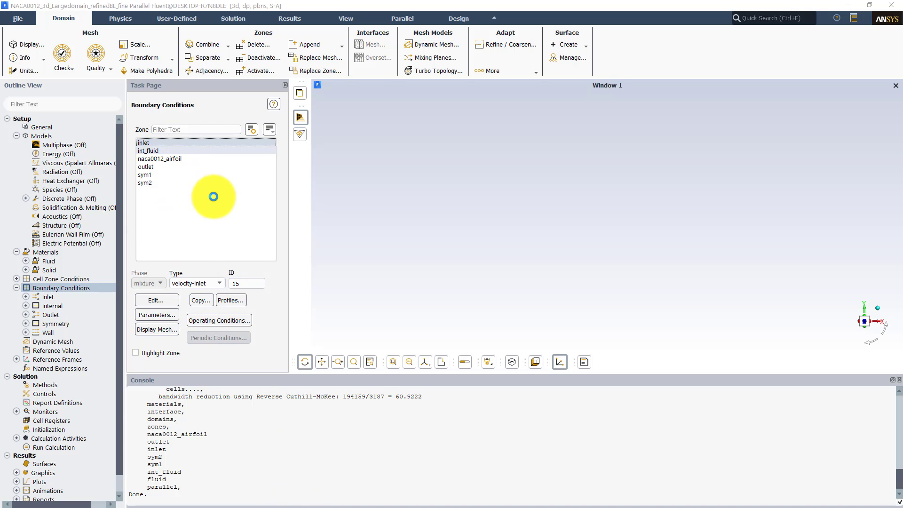
{"action": "key", "text": "alt+Tab"}
{"action": "left_click", "coordinate": [221, 279]}
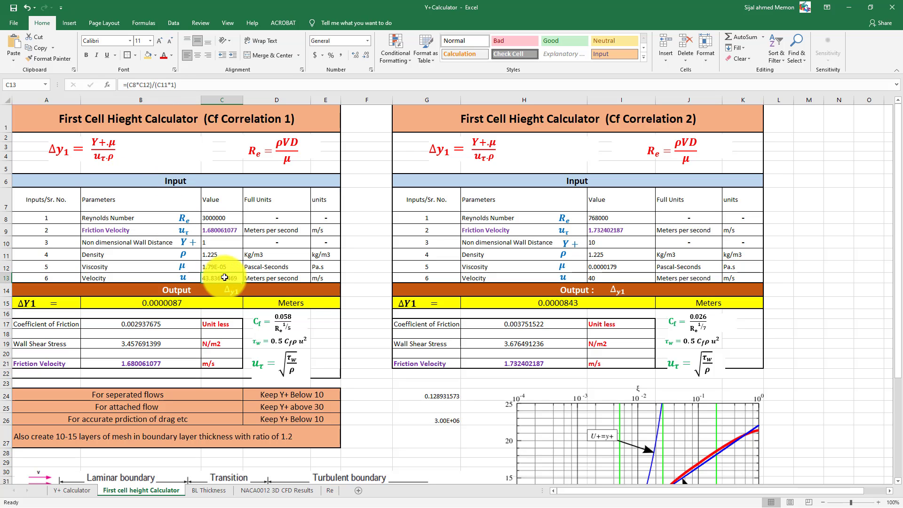
{"action": "right_click", "coordinate": [222, 278]}
{"action": "left_click", "coordinate": [244, 298]}
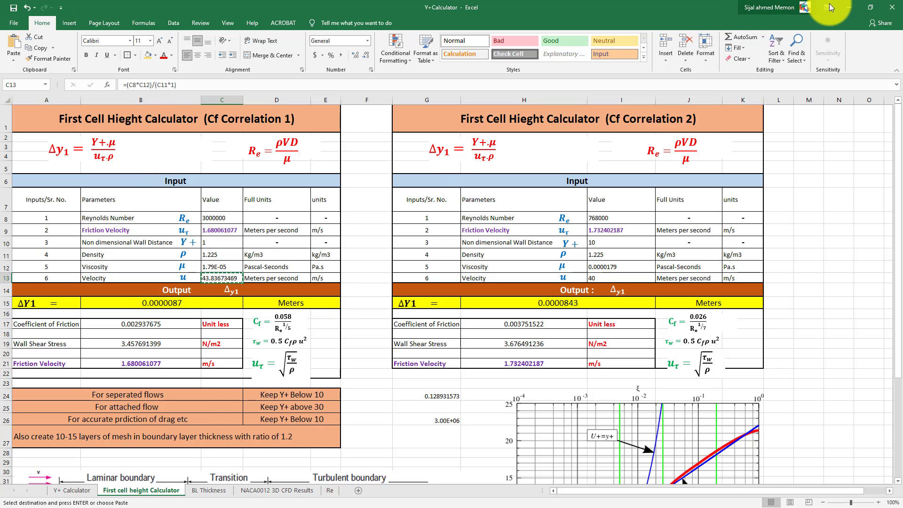
{"action": "left_click", "coordinate": [849, 7]}
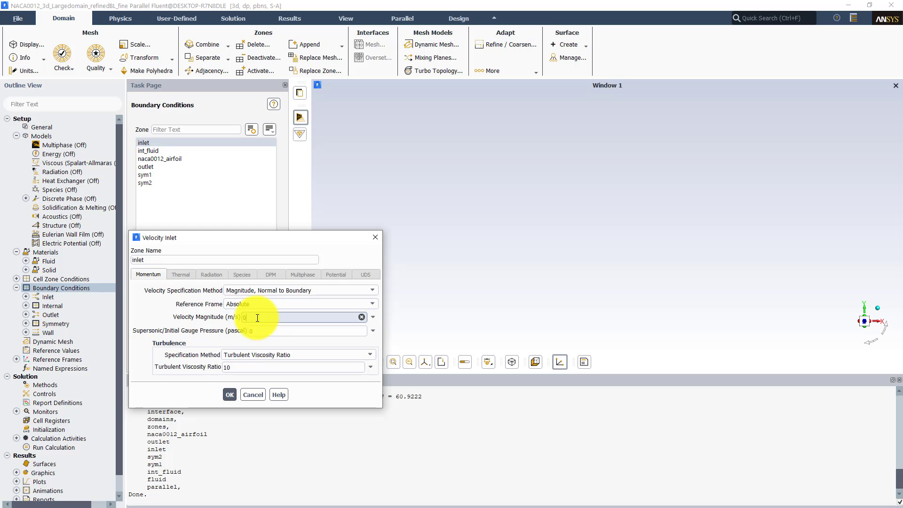
Set the inlet velocity magnitude to 43.83673469 m/s using Magnitude and Direction, with flow direction components X 1, Y 0 and Z 0
{"action": "double_click", "coordinate": [245, 316]}
{"action": "right_click", "coordinate": [246, 316]}
{"action": "left_click", "coordinate": [260, 370]}
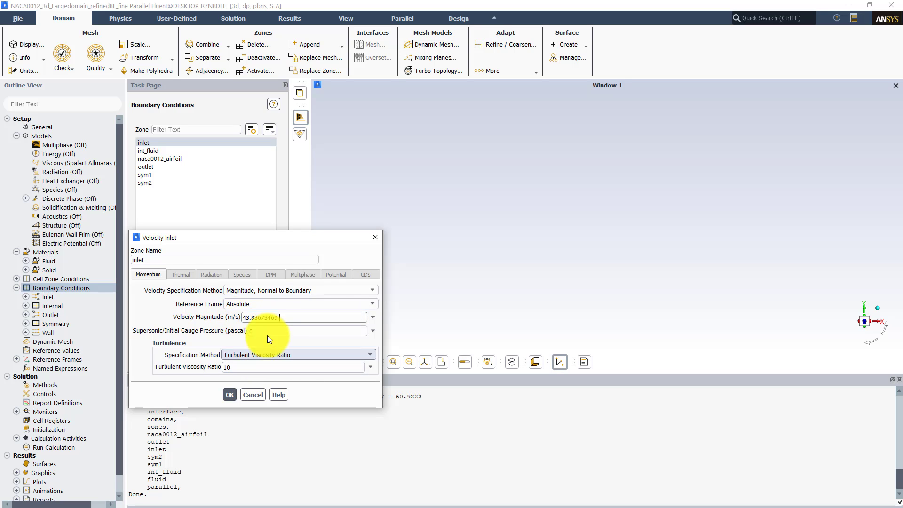
{"action": "left_click", "coordinate": [270, 289]}
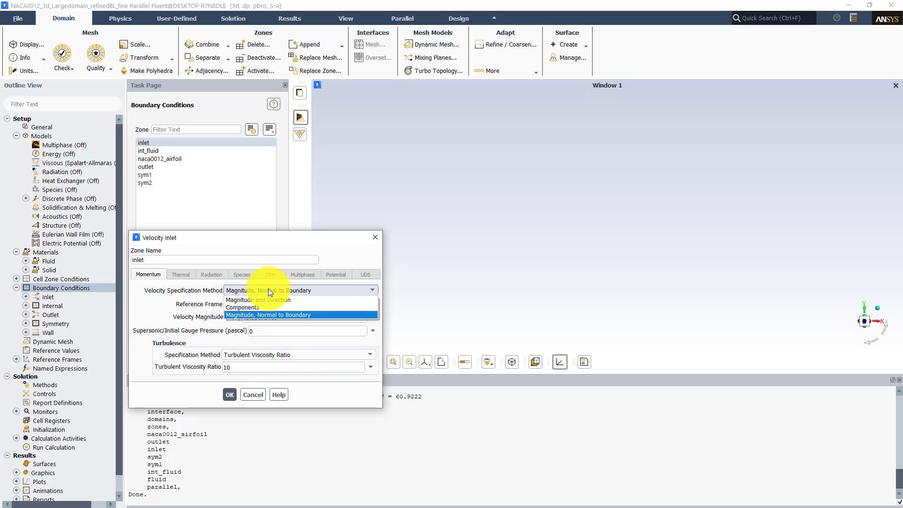
{"action": "left_click", "coordinate": [244, 300]}
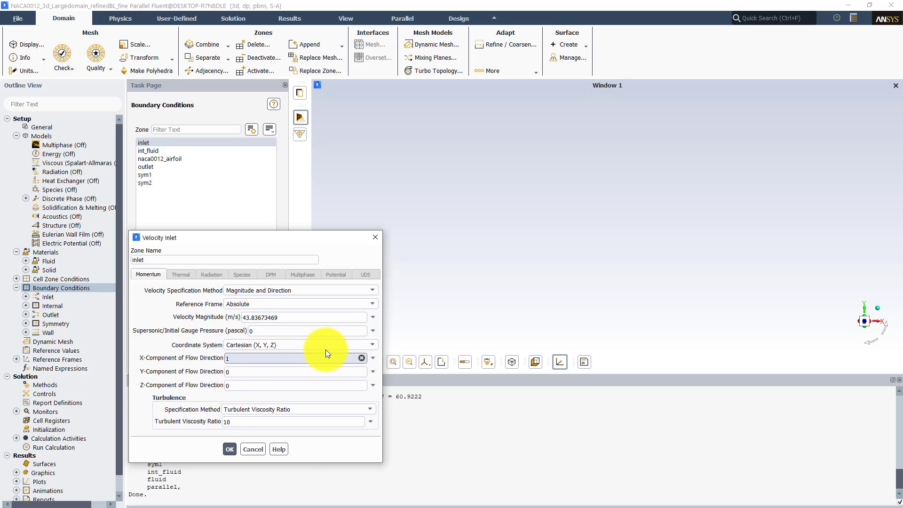
{"action": "left_click", "coordinate": [229, 450]}
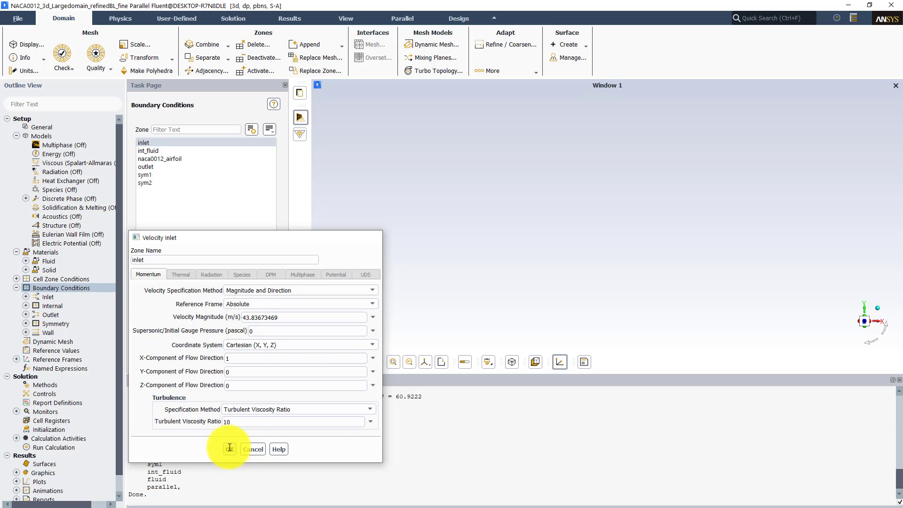
Tighten the continuity residual's absolute convergence criterion by inserting extra zeros
{"action": "double_click", "coordinate": [43, 413]}
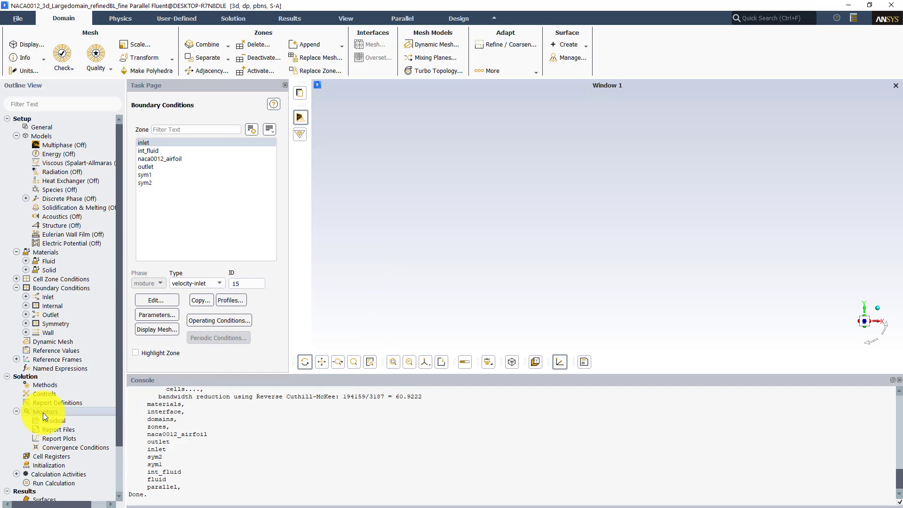
{"action": "double_click", "coordinate": [61, 418]}
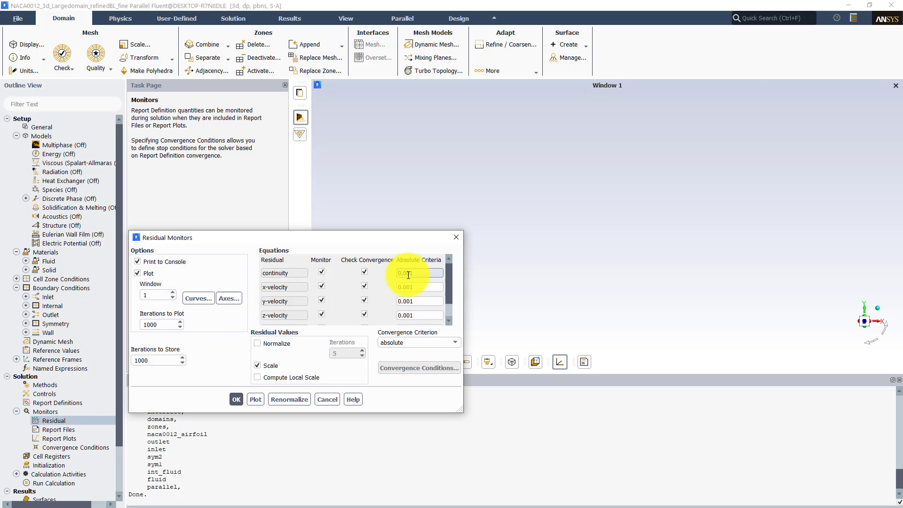
{"action": "type", "text": "0000000"}
{"action": "left_click", "coordinate": [236, 399]}
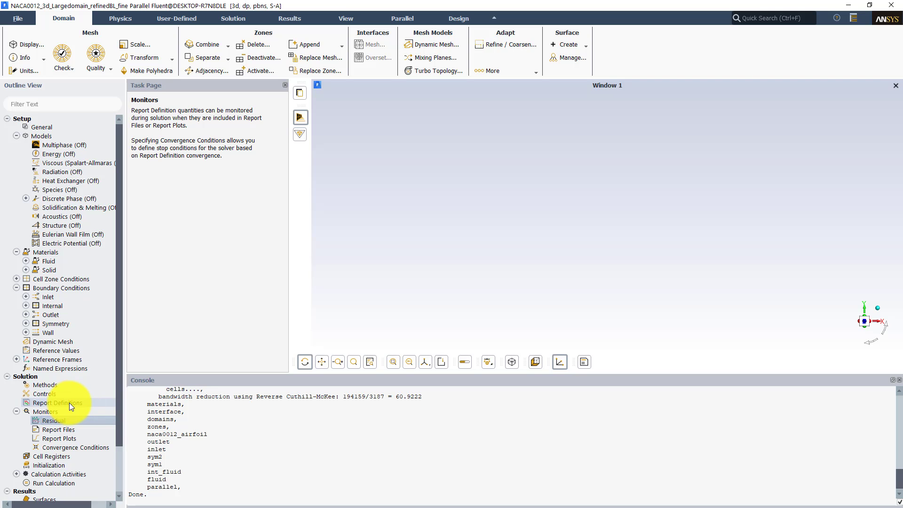
Initialize the solution with Hybrid Initialization and try to run the calculation with 0 iterations
{"action": "left_click", "coordinate": [44, 465]}
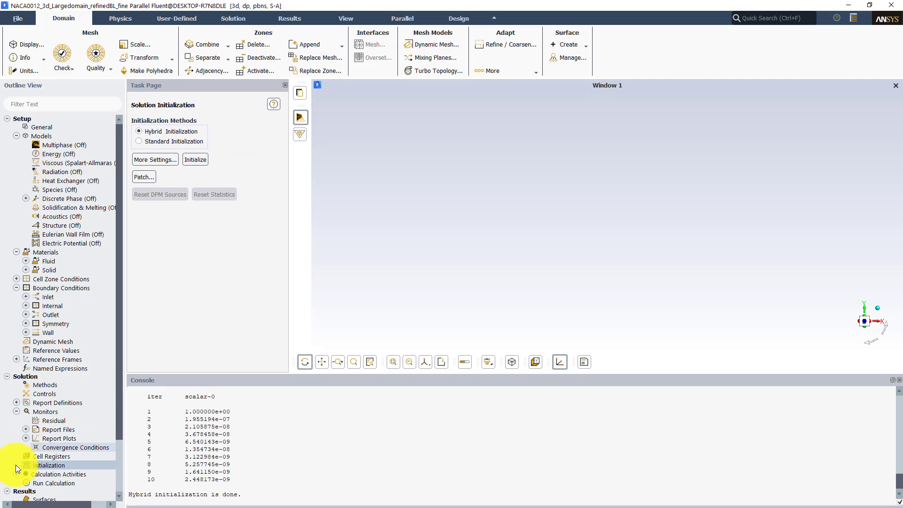
{"action": "left_click", "coordinate": [48, 484]}
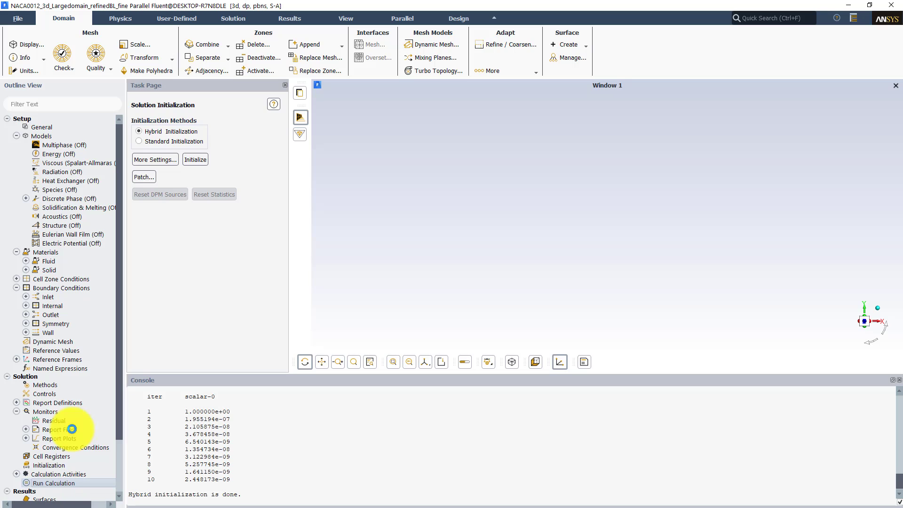
{"action": "left_click", "coordinate": [166, 340]}
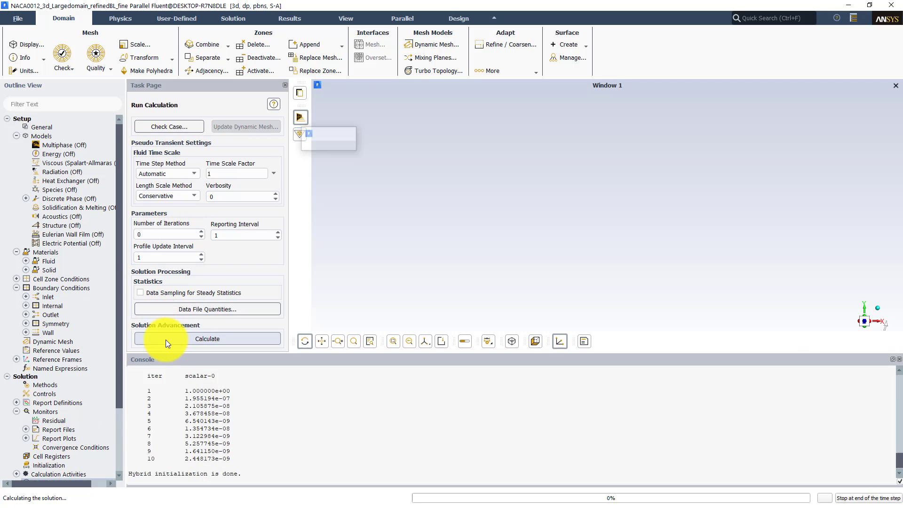
{"action": "left_click", "coordinate": [547, 310]}
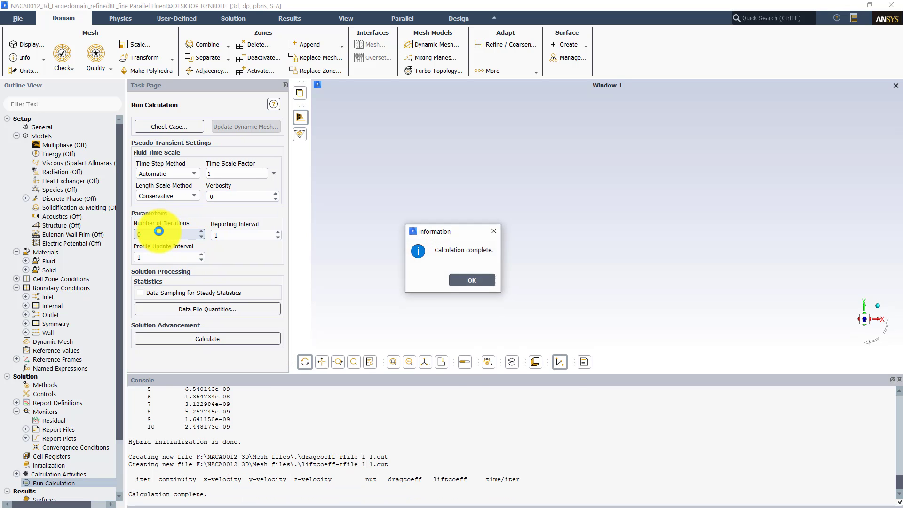
{"action": "left_click", "coordinate": [459, 280]}
Start a calculation of 100 iterations and stop it partway through
{"action": "double_click", "coordinate": [141, 235]}
{"action": "type", "text": "100"}
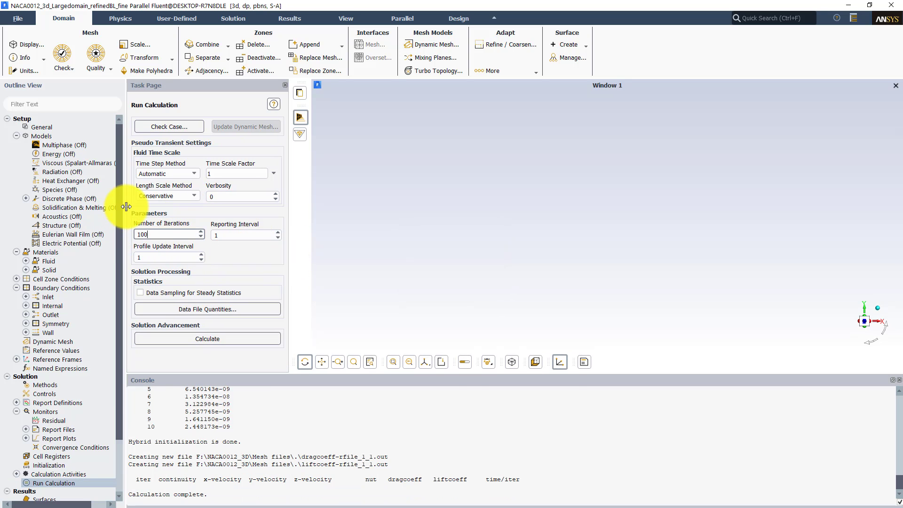
{"action": "left_click", "coordinate": [248, 338]}
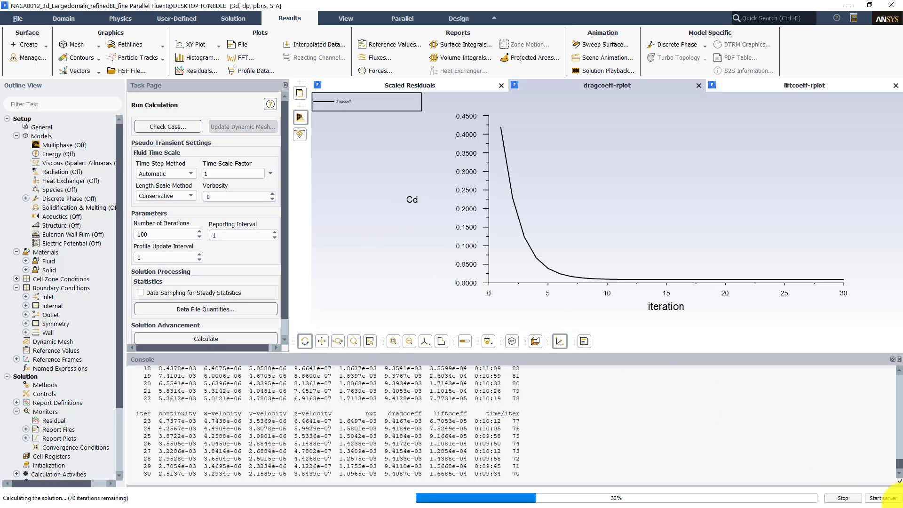
{"action": "left_click", "coordinate": [851, 501]}
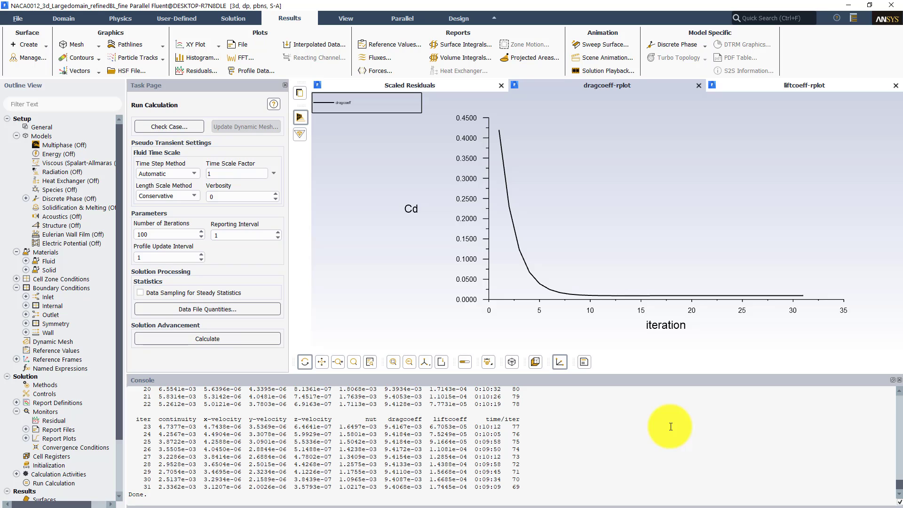
Display filled Turbulence contours of Wall Yplus on naca0012_airfoil with the global range turned off
{"action": "left_click", "coordinate": [84, 72]}
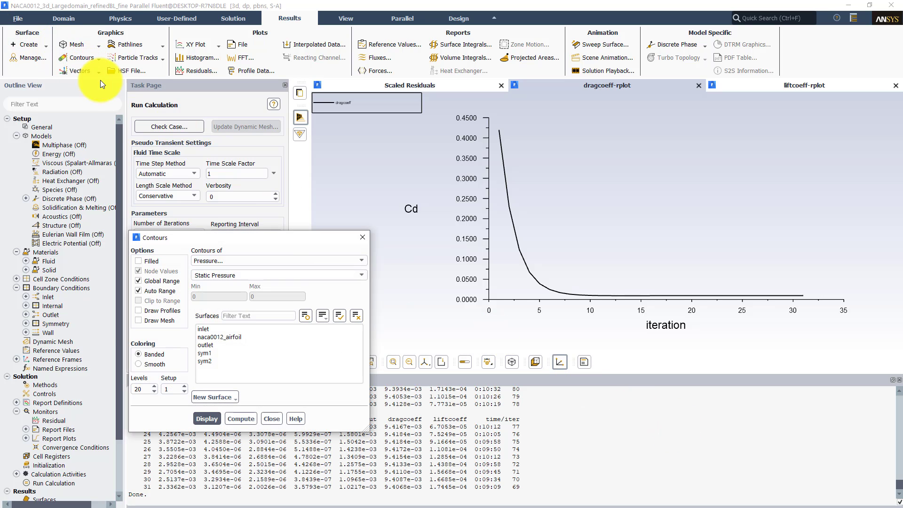
{"action": "left_click", "coordinate": [241, 261]}
{"action": "left_click", "coordinate": [215, 293]}
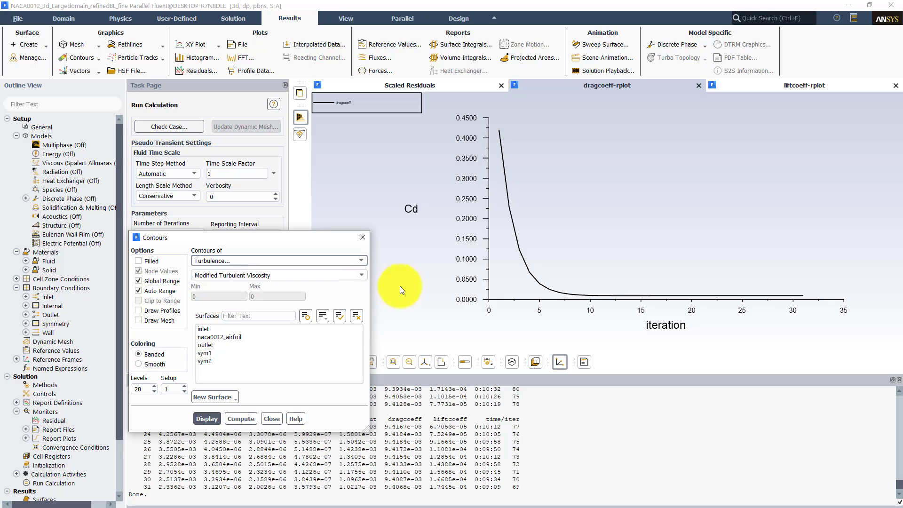
{"action": "left_click", "coordinate": [360, 275]}
{"action": "left_click", "coordinate": [219, 313]}
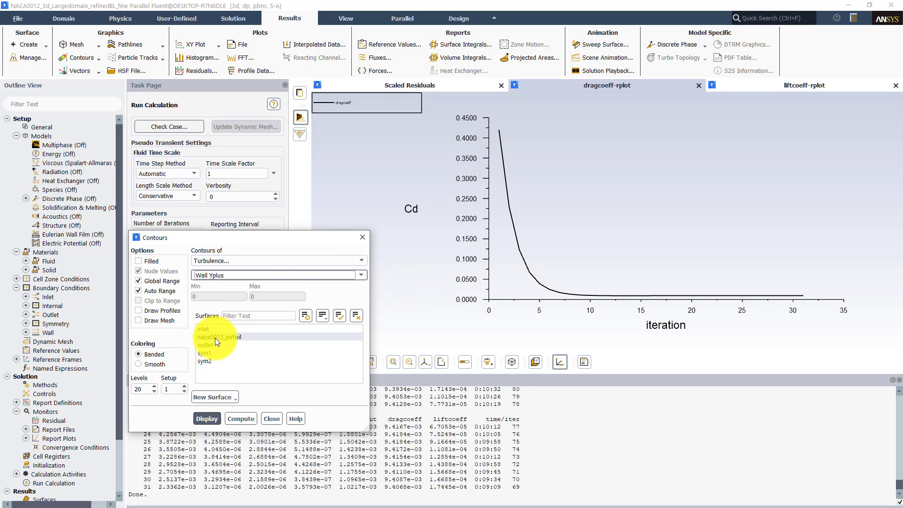
{"action": "left_click", "coordinate": [215, 338]}
{"action": "left_click", "coordinate": [150, 263]}
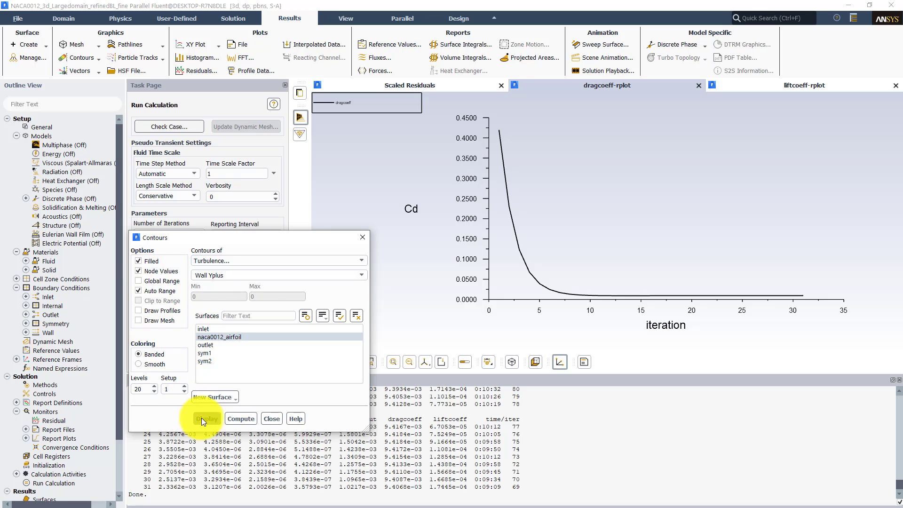
{"action": "left_click", "coordinate": [808, 86]}
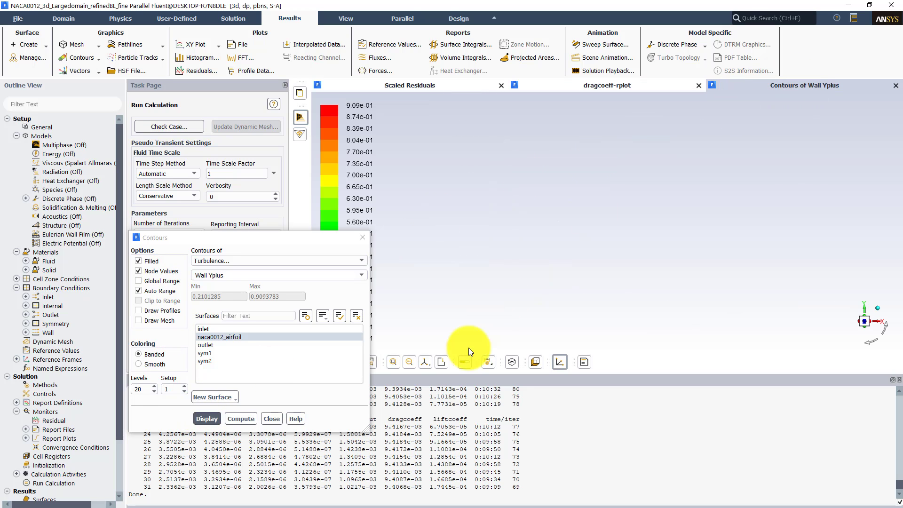
Examine the Wall Yplus contours on the airfoil, looking closely at the leading edge and along the span
{"action": "left_click", "coordinate": [396, 362]}
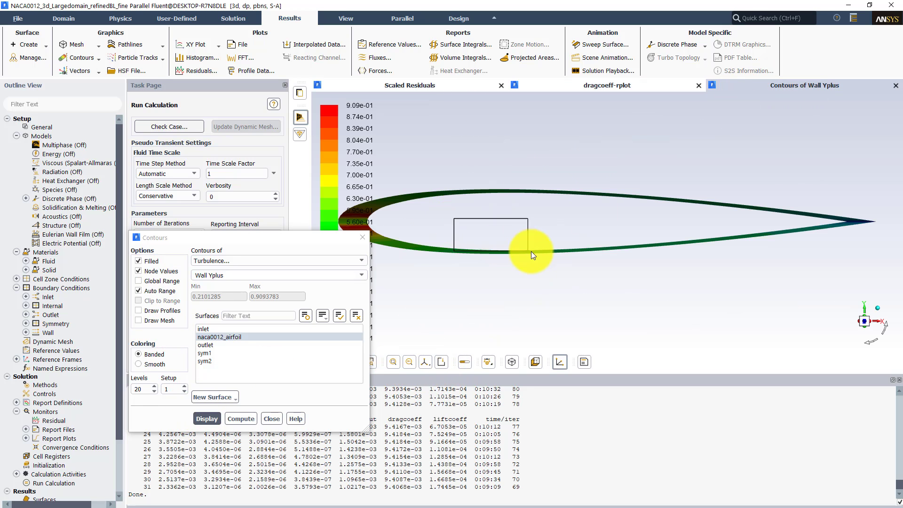
{"action": "scroll", "coordinate": [481, 235], "scroll_direction": "down", "scroll_amount": 3}
{"action": "left_click_drag", "start_coordinate": [424, 213], "coordinate": [521, 241]}
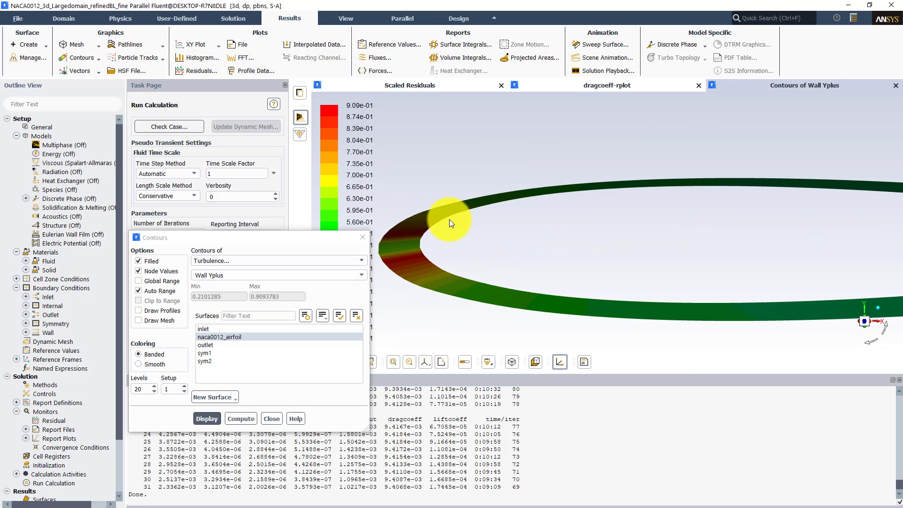
{"action": "scroll", "coordinate": [459, 231], "scroll_direction": "down", "scroll_amount": 2}
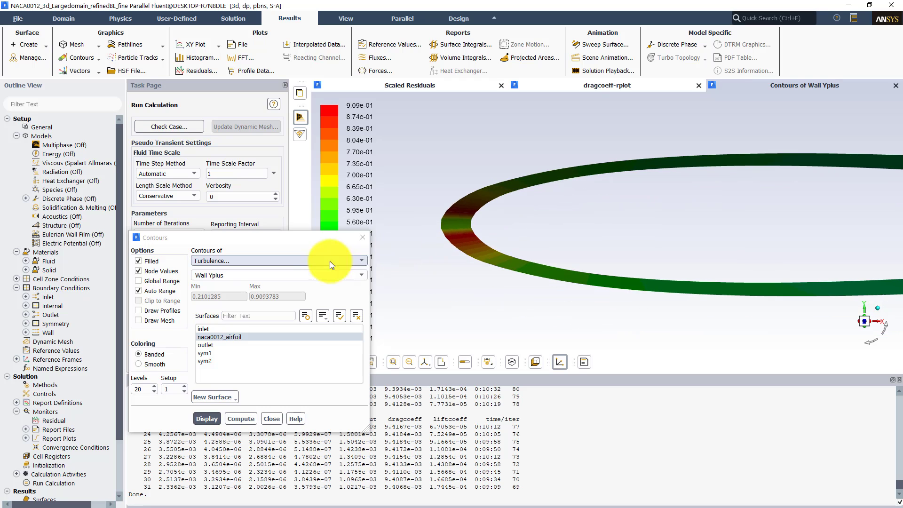
{"action": "left_click_drag", "start_coordinate": [296, 236], "coordinate": [174, 238]}
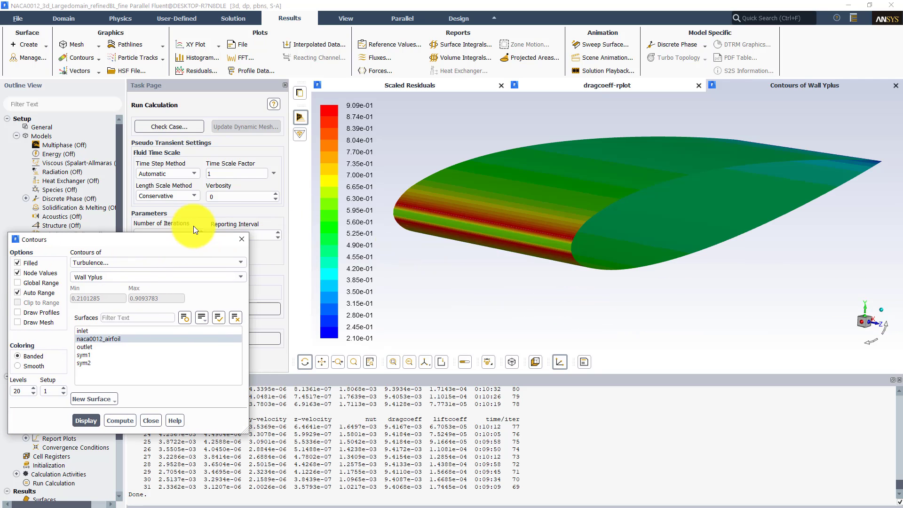
{"action": "mouse_move", "coordinate": [600, 190]}
{"action": "left_mouse_down"}
{"action": "mouse_move", "coordinate": [470, 201]}
{"action": "mouse_move", "coordinate": [496, 207]}
{"action": "mouse_move", "coordinate": [563, 163]}
{"action": "mouse_move", "coordinate": [501, 199]}
{"action": "mouse_move", "coordinate": [425, 179]}
{"action": "mouse_move", "coordinate": [448, 197]}
{"action": "mouse_move", "coordinate": [586, 178]}
{"action": "mouse_move", "coordinate": [619, 156]}
{"action": "mouse_move", "coordinate": [602, 174]}
{"action": "mouse_move", "coordinate": [527, 194]}
{"action": "mouse_move", "coordinate": [459, 187]}
{"action": "mouse_move", "coordinate": [478, 168]}
{"action": "mouse_move", "coordinate": [518, 154]}
{"action": "mouse_move", "coordinate": [503, 194]}
{"action": "mouse_move", "coordinate": [425, 159]}
{"action": "mouse_move", "coordinate": [422, 178]}
{"action": "mouse_move", "coordinate": [555, 179]}
{"action": "mouse_move", "coordinate": [455, 187]}
{"action": "left_mouse_up"}
Turn on mesh drawing for the contours and display the mesh with partitions on only naca0012_airfoil and sym2
{"action": "left_click", "coordinate": [25, 324]}
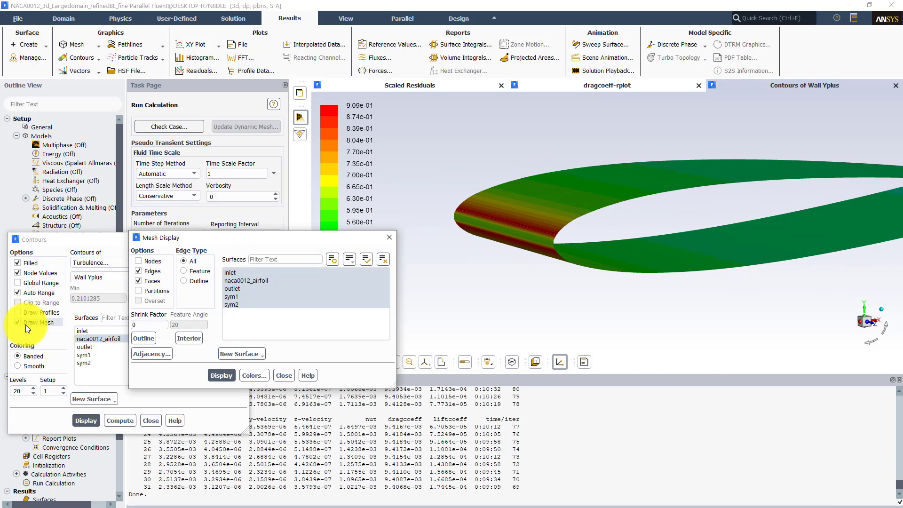
{"action": "left_click", "coordinate": [145, 292]}
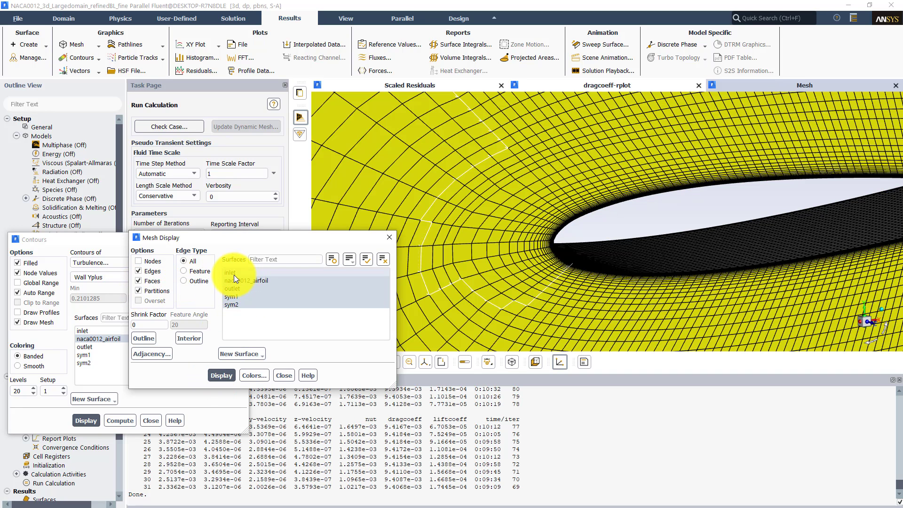
{"action": "left_click", "coordinate": [234, 275]}
{"action": "left_click", "coordinate": [237, 306]}
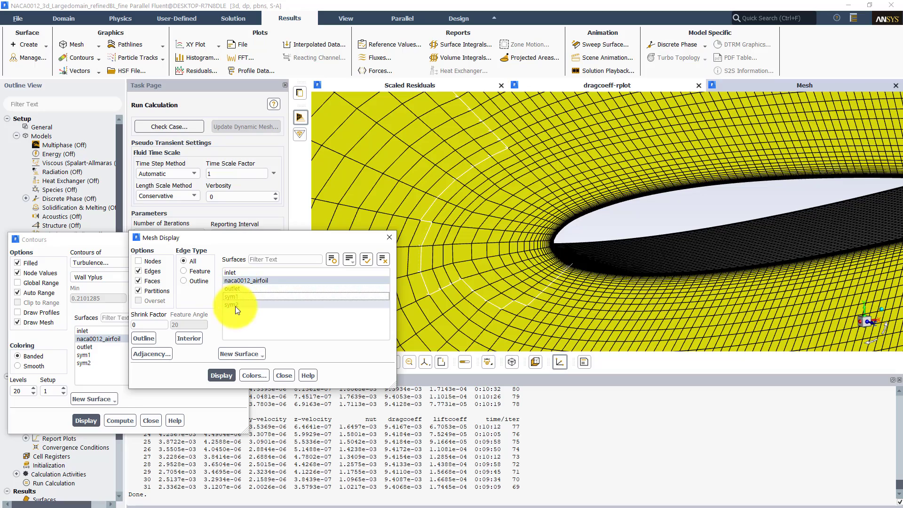
{"action": "left_click", "coordinate": [235, 305]}
{"action": "left_click", "coordinate": [221, 376]}
Examine the sym2 mesh around the airfoil, including the near-wall layers, leading edge, trailing edge and wake
{"action": "left_click_drag", "start_coordinate": [535, 195], "coordinate": [472, 224]}
{"action": "scroll", "coordinate": [472, 228], "scroll_direction": "down", "scroll_amount": 7}
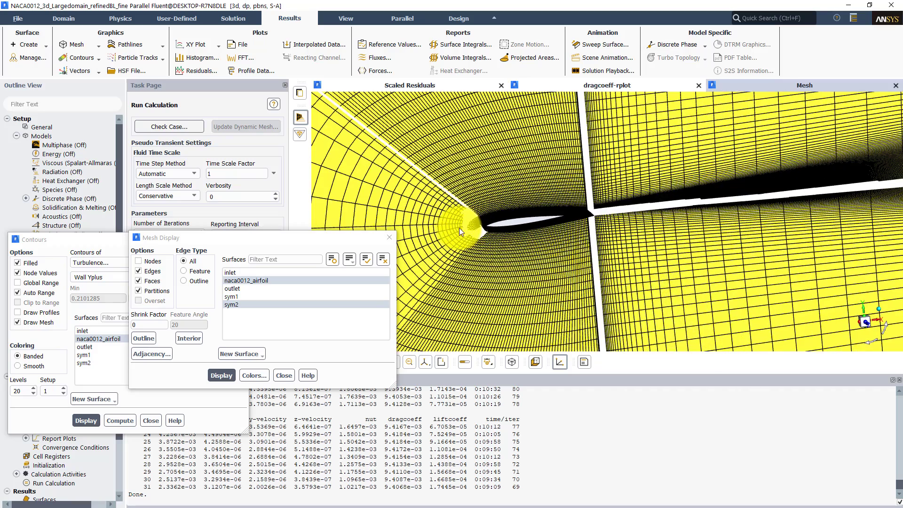
{"action": "left_click_drag", "start_coordinate": [345, 236], "coordinate": [244, 235]}
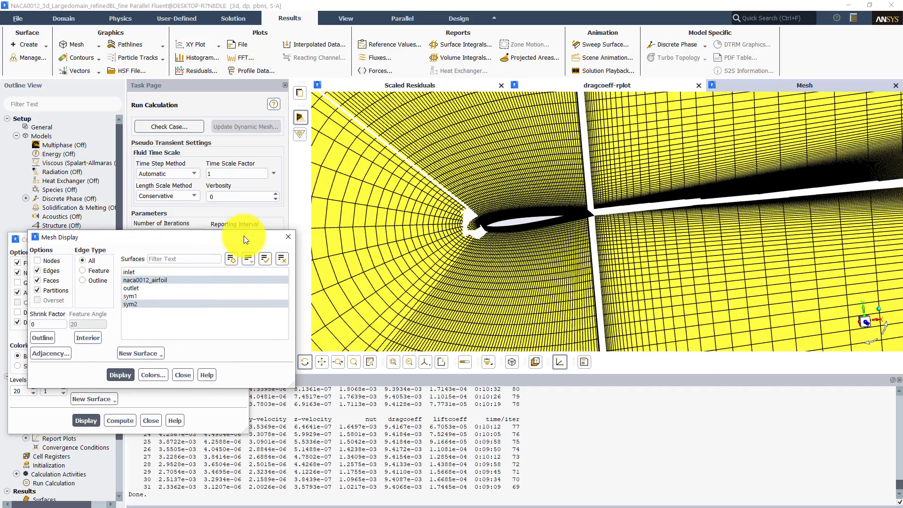
{"action": "mouse_move", "coordinate": [458, 219]}
{"action": "left_mouse_down"}
{"action": "mouse_move", "coordinate": [461, 196]}
{"action": "mouse_move", "coordinate": [447, 230]}
{"action": "mouse_move", "coordinate": [470, 241]}
{"action": "mouse_move", "coordinate": [465, 199]}
{"action": "mouse_move", "coordinate": [455, 204]}
{"action": "left_mouse_up"}
{"action": "scroll", "coordinate": [454, 207], "scroll_direction": "up", "scroll_amount": 5}
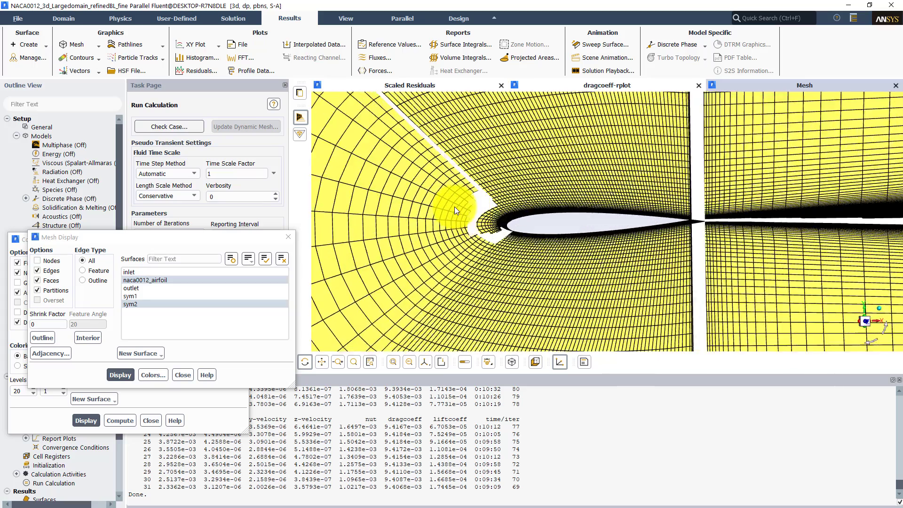
{"action": "scroll", "coordinate": [481, 221], "scroll_direction": "down", "scroll_amount": 5}
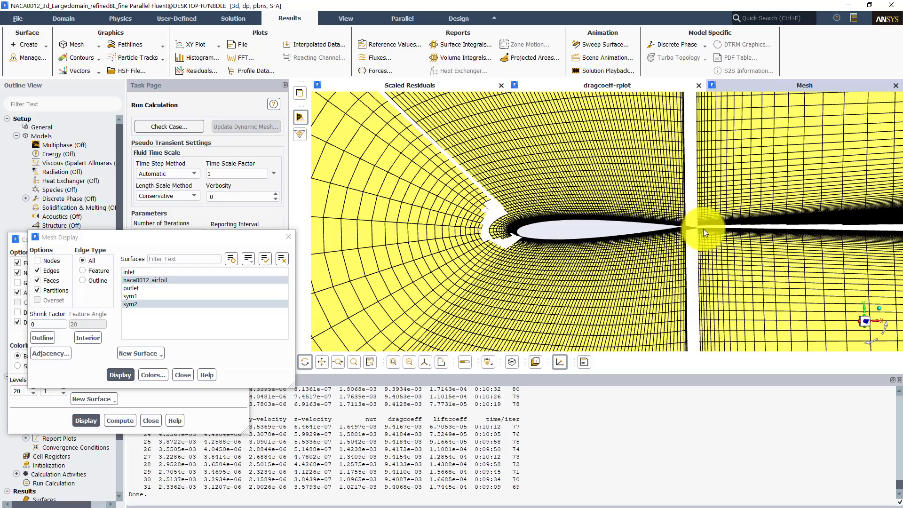
{"action": "scroll", "coordinate": [639, 229], "scroll_direction": "up", "scroll_amount": 3}
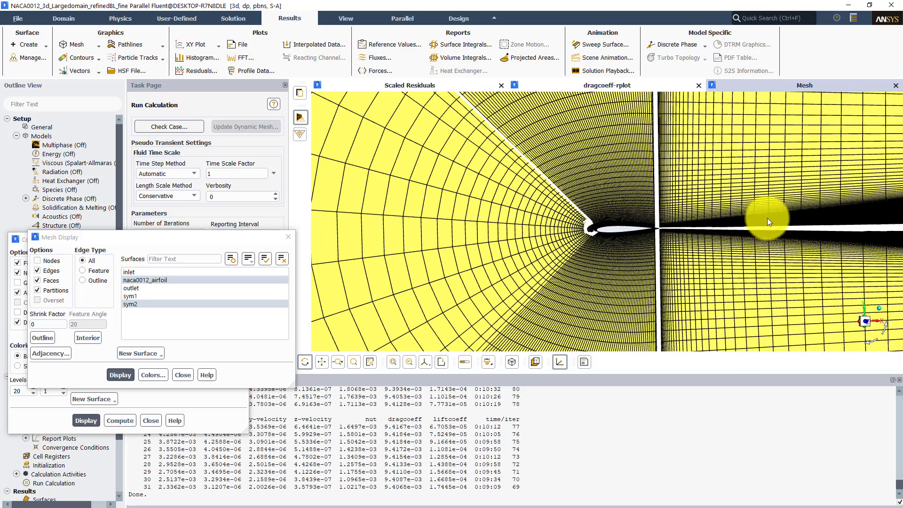
{"action": "scroll", "coordinate": [633, 234], "scroll_direction": "up", "scroll_amount": 3}
{"action": "scroll", "coordinate": [531, 206], "scroll_direction": "down", "scroll_amount": 2}
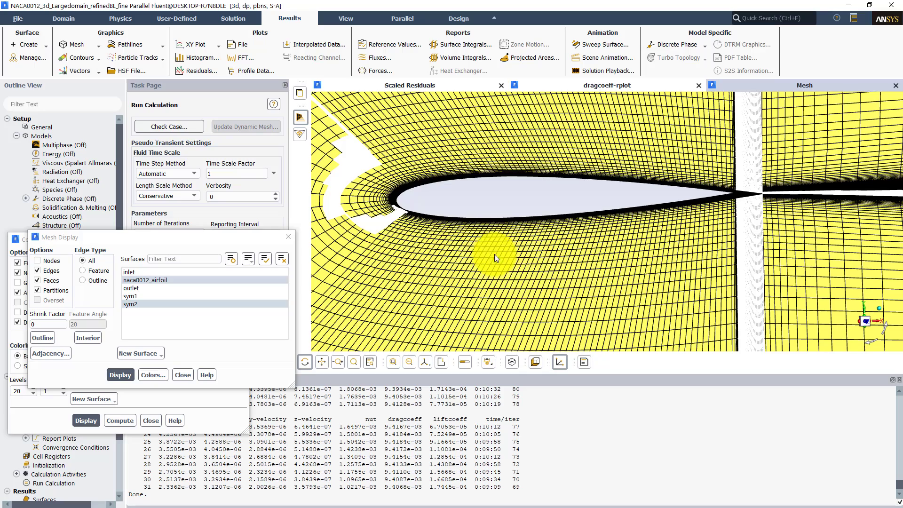
{"action": "mouse_move", "coordinate": [478, 245]}
{"action": "left_mouse_down"}
{"action": "mouse_move", "coordinate": [453, 253]}
{"action": "mouse_move", "coordinate": [468, 257]}
{"action": "left_mouse_up"}
{"action": "scroll", "coordinate": [461, 252], "scroll_direction": "up", "scroll_amount": 5}
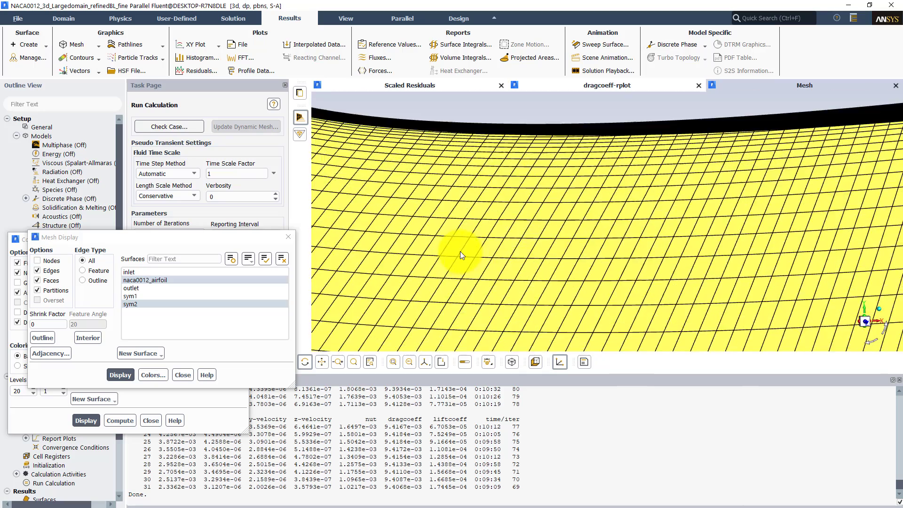
{"action": "scroll", "coordinate": [459, 252], "scroll_direction": "down", "scroll_amount": 2}
{"action": "scroll", "coordinate": [459, 251], "scroll_direction": "down", "scroll_amount": 4}
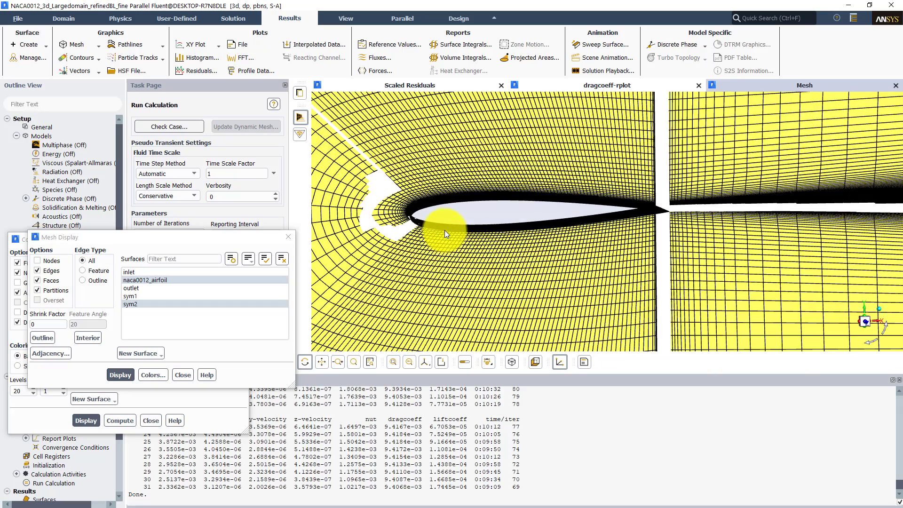
{"action": "scroll", "coordinate": [442, 225], "scroll_direction": "up", "scroll_amount": 1}
{"action": "left_click_drag", "start_coordinate": [440, 220], "coordinate": [425, 240]}
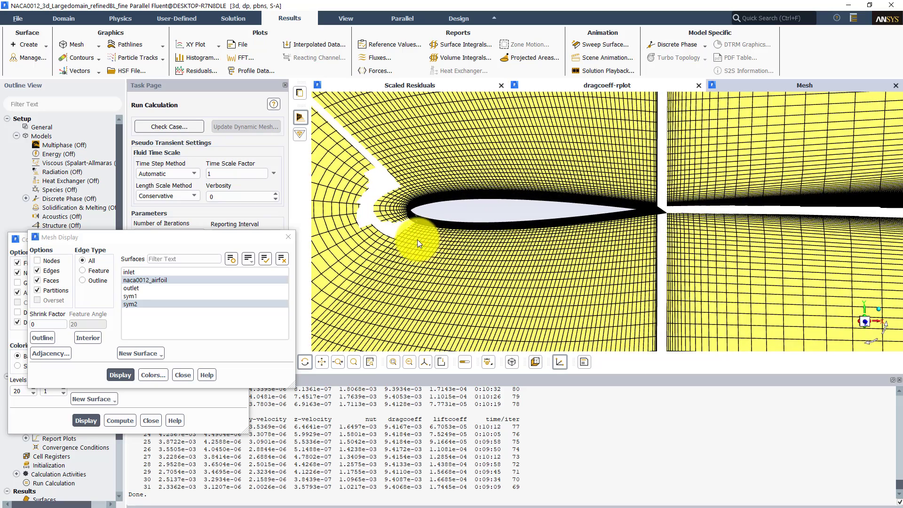
Write the case and data files to the G: drive under the name NACA00123d_Case3
{"action": "left_click", "coordinate": [11, 16]}
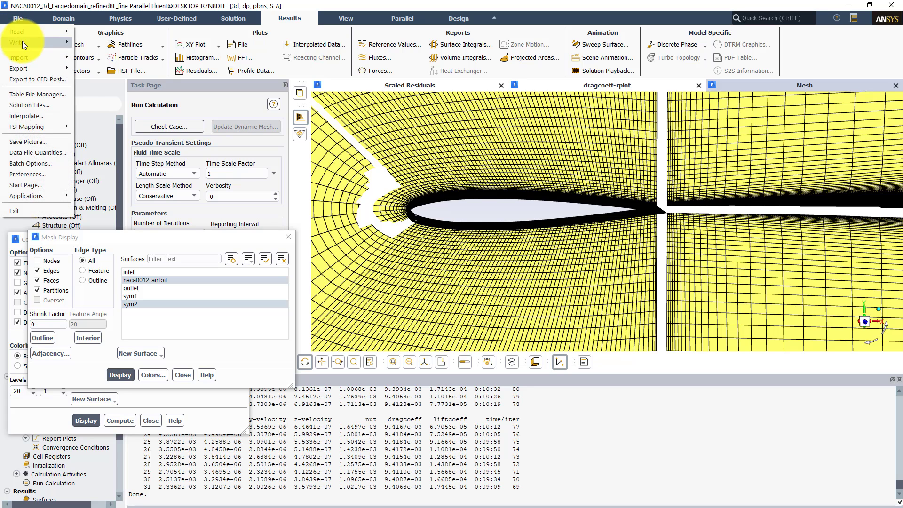
{"action": "mouse_move", "coordinate": [22, 43]}
{"action": "left_click", "coordinate": [125, 64]}
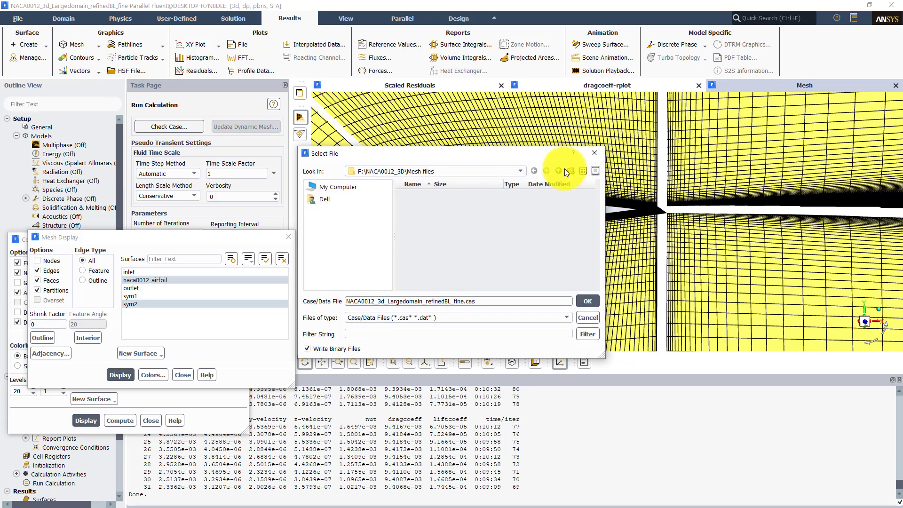
{"action": "left_click", "coordinate": [343, 187]}
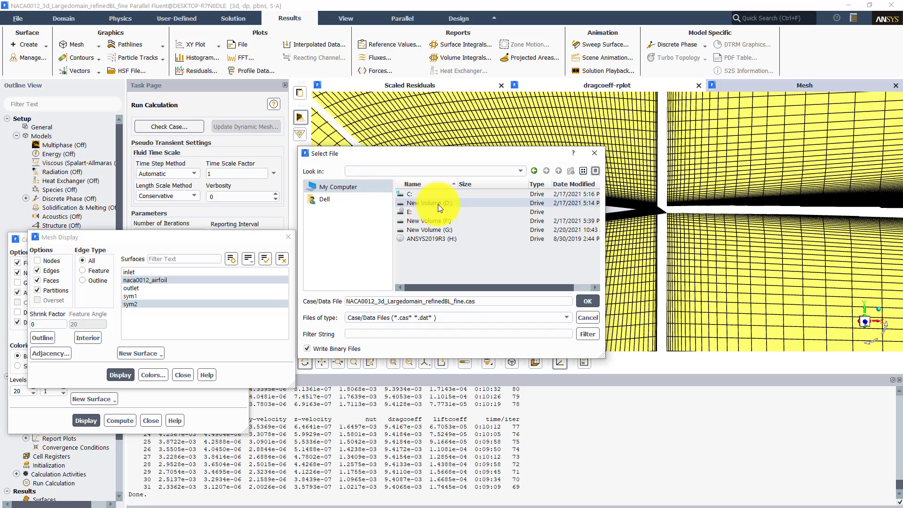
{"action": "double_click", "coordinate": [425, 228]}
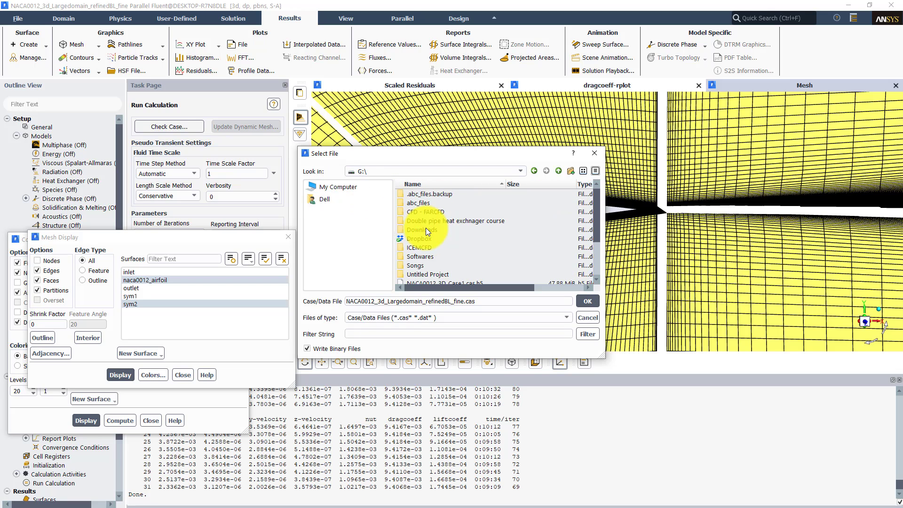
{"action": "scroll", "coordinate": [425, 229], "scroll_direction": "down", "scroll_amount": 2}
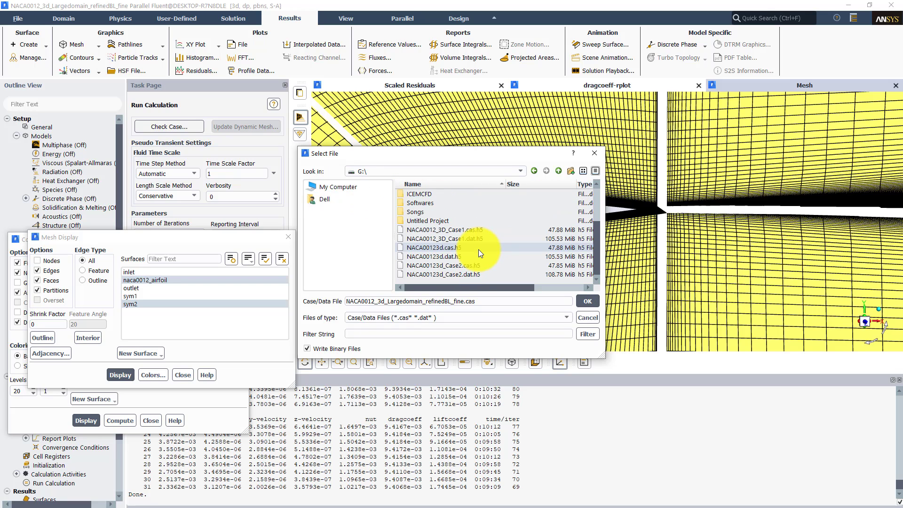
{"action": "left_click", "coordinate": [452, 277]}
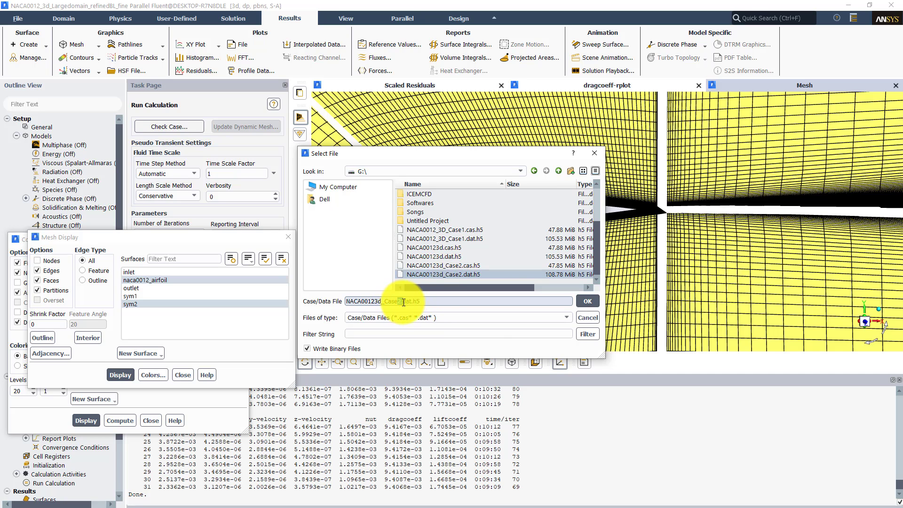
{"action": "key", "text": "Return"}
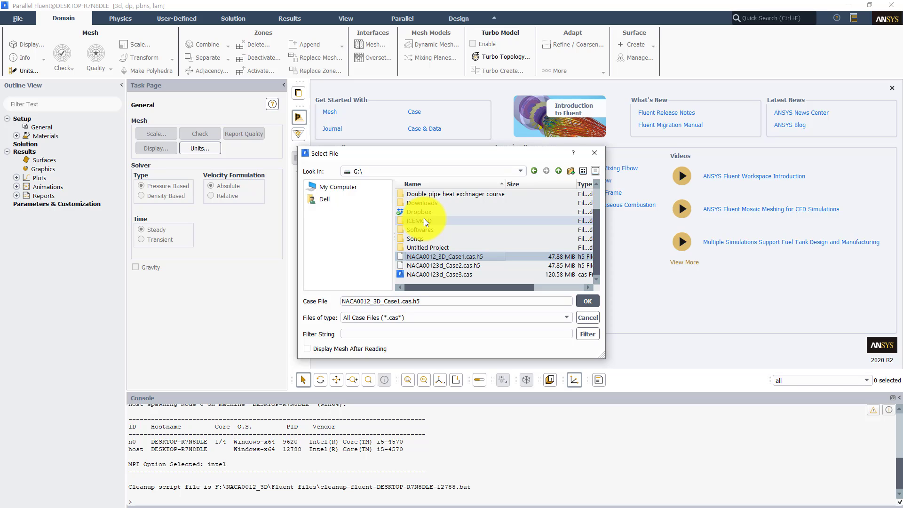
In Fluent 2020 R2, read NACA0012_3D_Case1.cas.h5 and display its mesh with partitions on naca0012_airfoil and sym2
{"action": "double_click", "coordinate": [448, 256]}
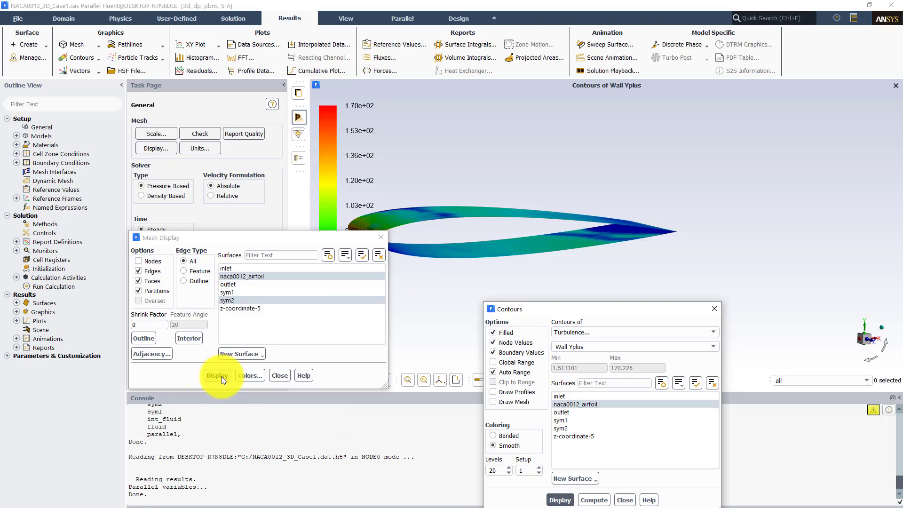
{"action": "left_click", "coordinate": [221, 376]}
{"action": "mouse_move", "coordinate": [513, 171]}
{"action": "left_mouse_down"}
{"action": "mouse_move", "coordinate": [498, 176]}
{"action": "mouse_move", "coordinate": [561, 196]}
{"action": "mouse_move", "coordinate": [521, 173]}
{"action": "mouse_move", "coordinate": [575, 184]}
{"action": "mouse_move", "coordinate": [504, 176]}
{"action": "left_mouse_up"}
{"action": "left_click_drag", "start_coordinate": [565, 312], "coordinate": [178, 178]}
{"action": "left_click_drag", "start_coordinate": [348, 238], "coordinate": [558, 341]}
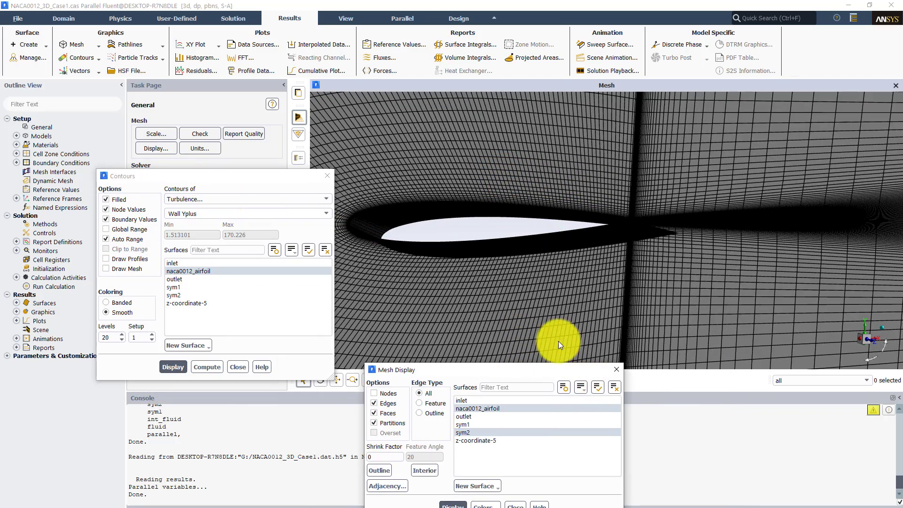
{"action": "left_click_drag", "start_coordinate": [475, 217], "coordinate": [418, 389]}
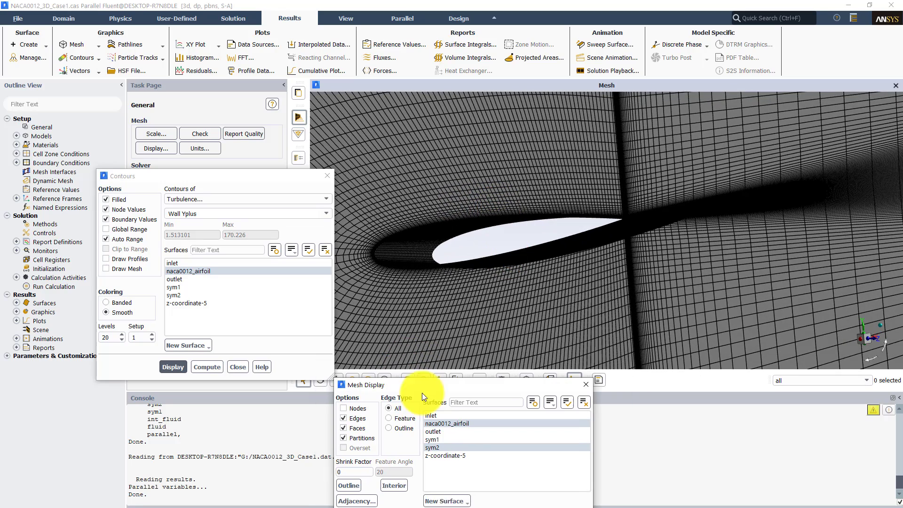
Redisplay the Case1 Wall Yplus contours on naca0012_airfoil, inspect them and close the contour settings
{"action": "left_click", "coordinate": [181, 366]}
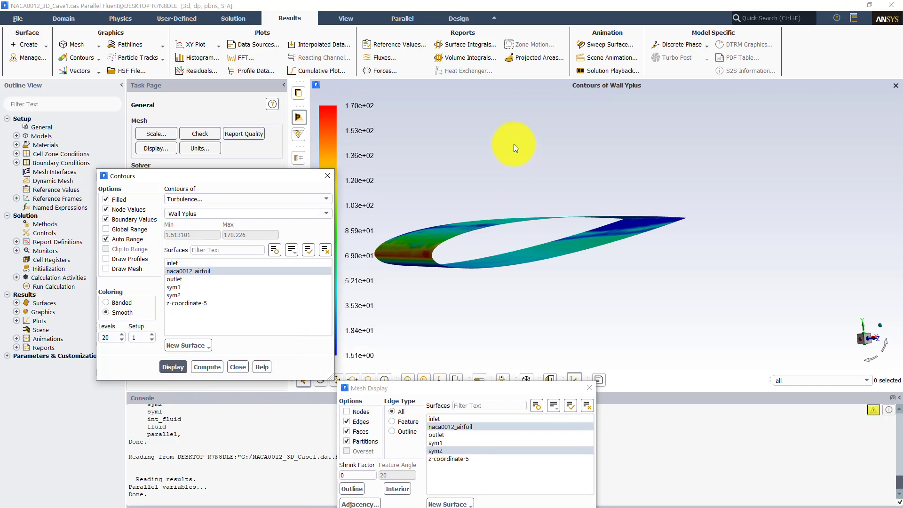
{"action": "mouse_move", "coordinate": [513, 144]}
{"action": "left_mouse_down"}
{"action": "mouse_move", "coordinate": [493, 157]}
{"action": "mouse_move", "coordinate": [534, 200]}
{"action": "mouse_move", "coordinate": [546, 149]}
{"action": "mouse_move", "coordinate": [459, 197]}
{"action": "mouse_move", "coordinate": [491, 139]}
{"action": "mouse_move", "coordinate": [538, 145]}
{"action": "mouse_move", "coordinate": [532, 137]}
{"action": "mouse_move", "coordinate": [512, 145]}
{"action": "left_mouse_up"}
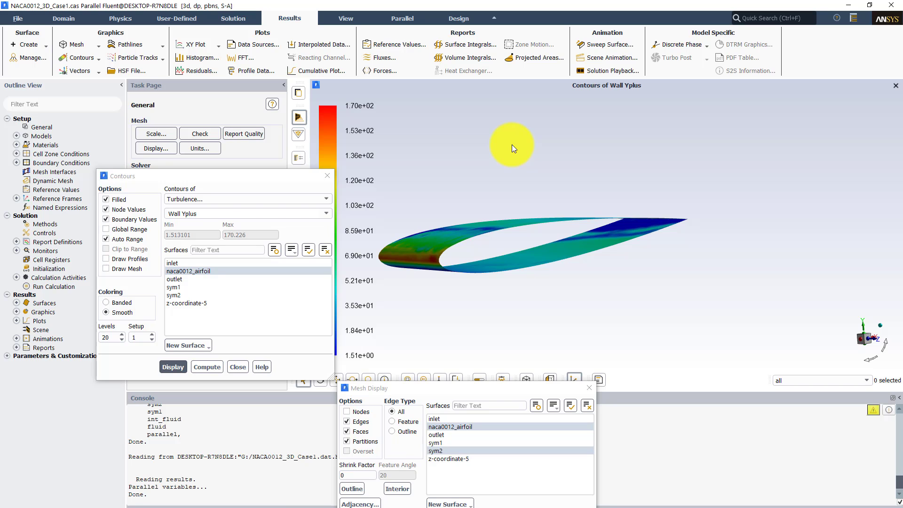
{"action": "left_click", "coordinate": [327, 176]}
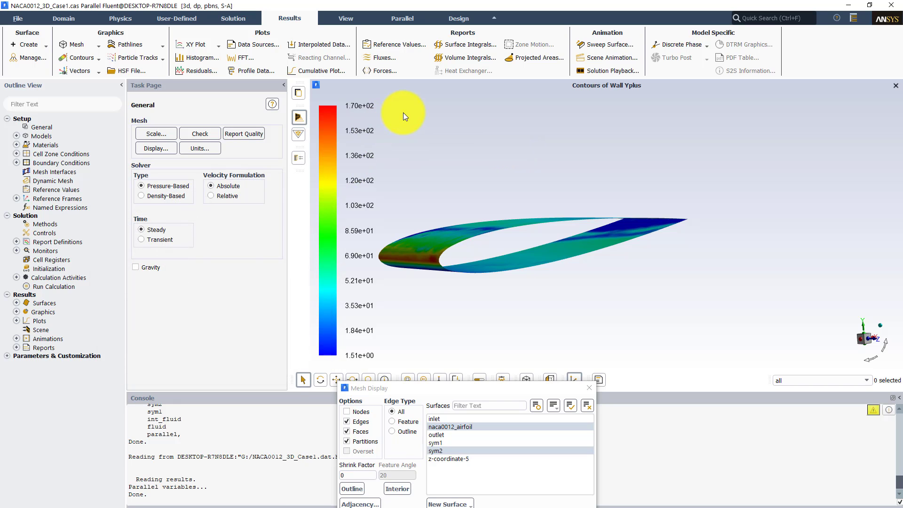
Quit the Case1 session and relaunch Fluent 2020 R2 in 3D double precision with 4 solver processes
{"action": "left_click", "coordinate": [891, 5]}
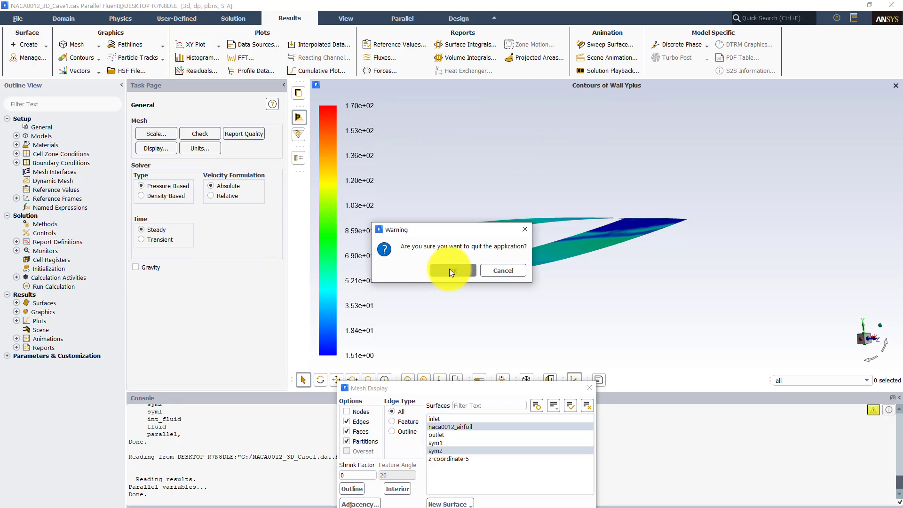
{"action": "left_click", "coordinate": [451, 270]}
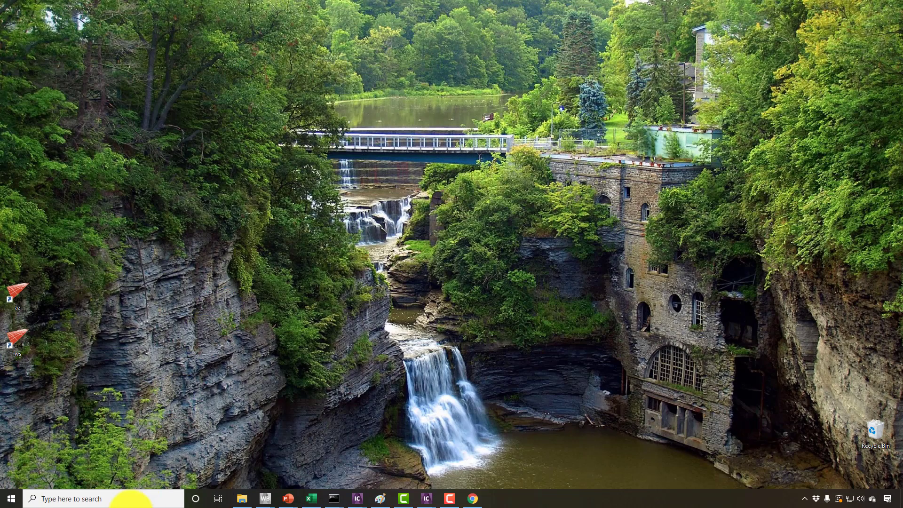
{"action": "left_click", "coordinate": [109, 499]}
{"action": "type", "text": "f"}
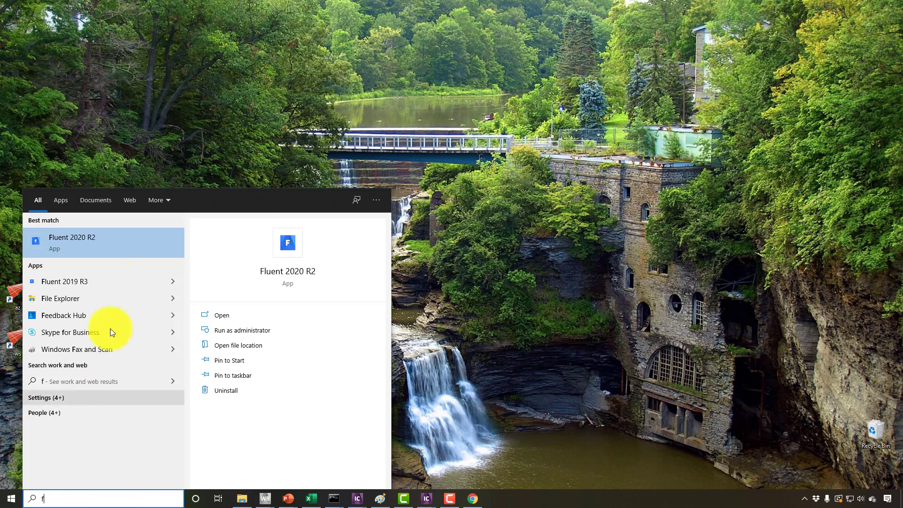
{"action": "left_click", "coordinate": [111, 244]}
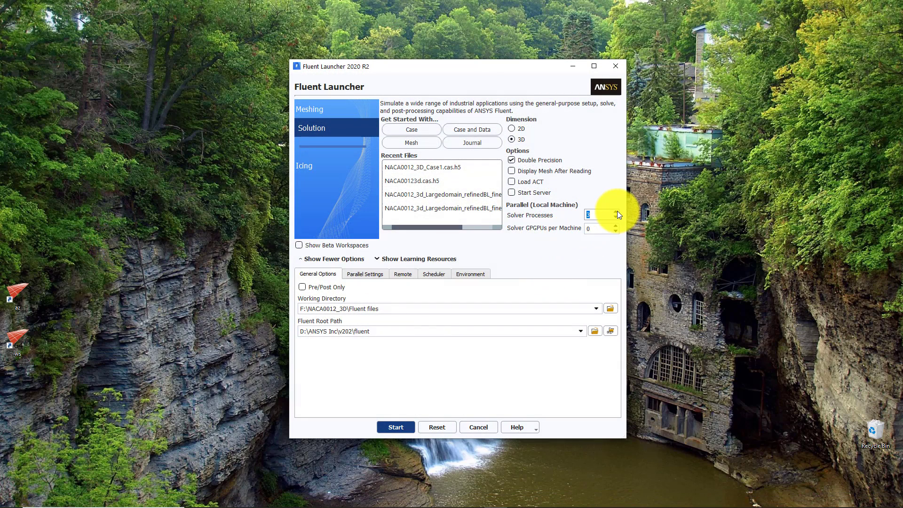
{"action": "left_click", "coordinate": [396, 426]}
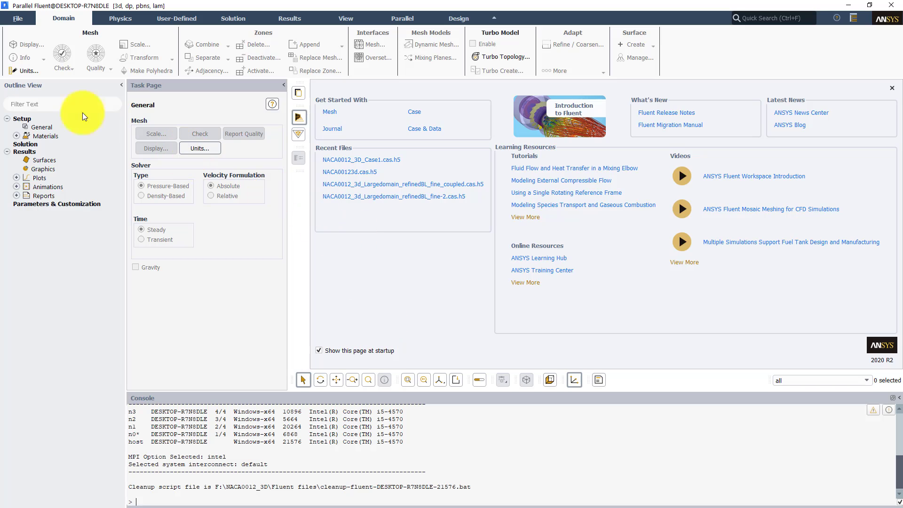
Read the NACA0012_3D_Case1.cas.h5 case and data from the G: drive and inspect its mesh around the airfoil on naca0012_airfoil and sym2
{"action": "left_click", "coordinate": [18, 18]}
{"action": "mouse_move", "coordinate": [28, 32]}
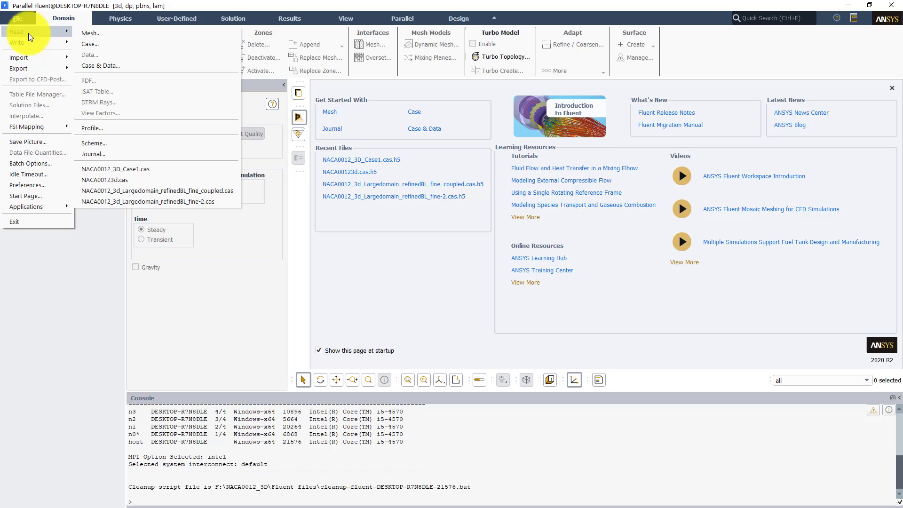
{"action": "left_click", "coordinate": [89, 65]}
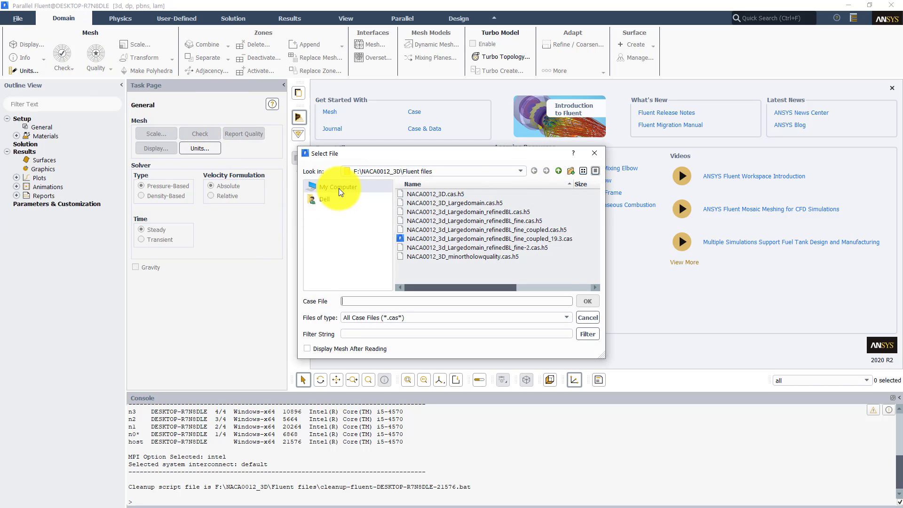
{"action": "left_click", "coordinate": [340, 188]}
{"action": "double_click", "coordinate": [444, 231]}
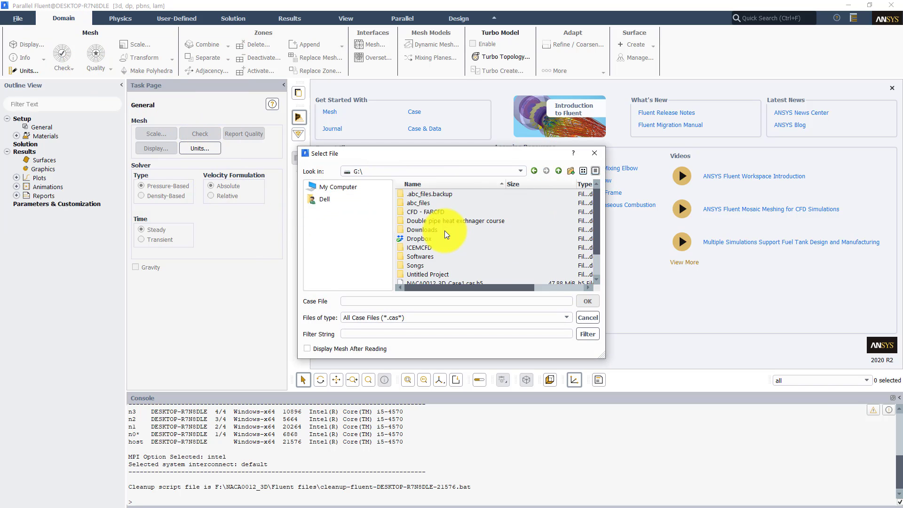
{"action": "scroll", "coordinate": [458, 260], "scroll_direction": "down", "scroll_amount": 1}
{"action": "double_click", "coordinate": [461, 259]}
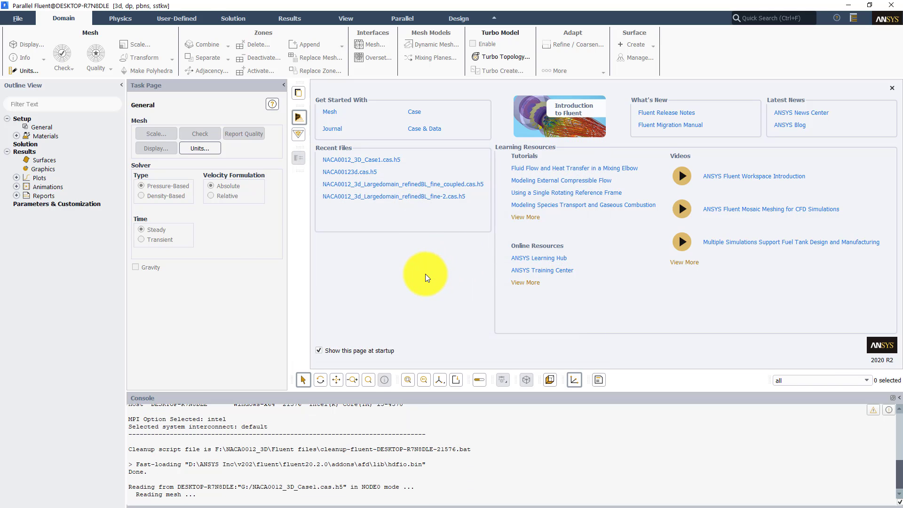
{"action": "scroll", "coordinate": [465, 230], "scroll_direction": "up", "scroll_amount": 3}
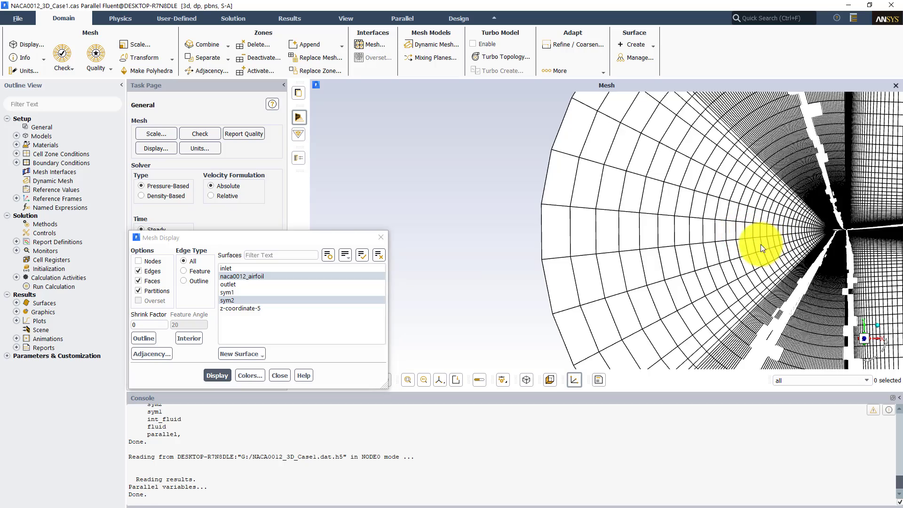
{"action": "scroll", "coordinate": [437, 265], "scroll_direction": "up", "scroll_amount": 3}
{"action": "scroll", "coordinate": [438, 265], "scroll_direction": "up", "scroll_amount": 2}
{"action": "left_click_drag", "start_coordinate": [737, 254], "coordinate": [557, 259]}
{"action": "scroll", "coordinate": [612, 275], "scroll_direction": "up", "scroll_amount": 4}
Read the NACA00123d_Case3.cas case and data files from the G: drive
{"action": "left_click", "coordinate": [12, 19]}
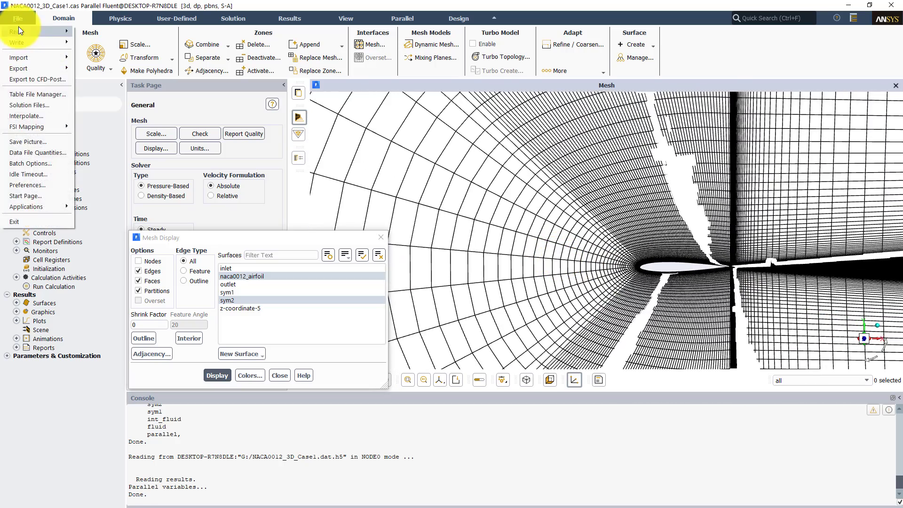
{"action": "mouse_move", "coordinate": [37, 30]}
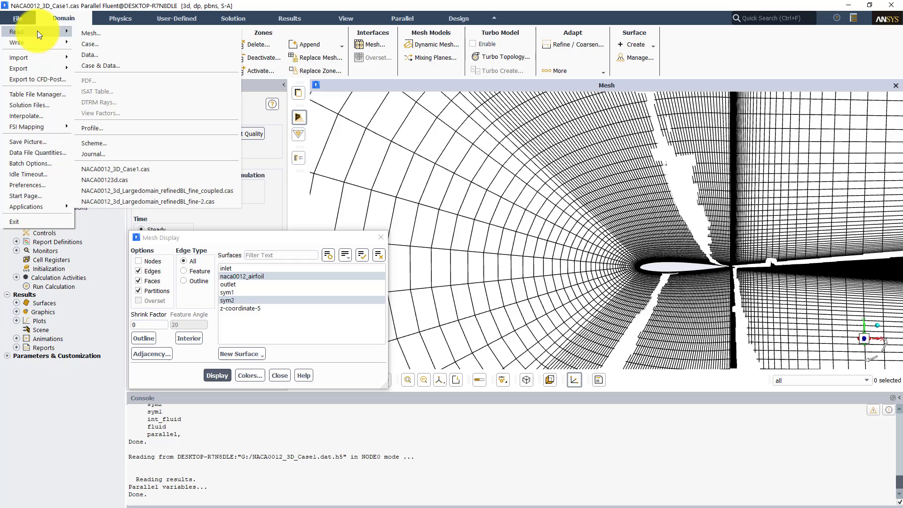
{"action": "left_click", "coordinate": [96, 64]}
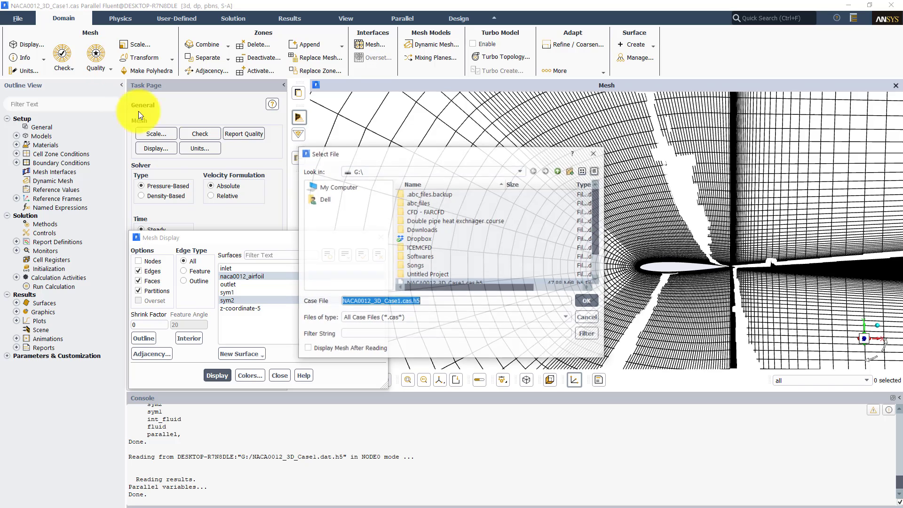
{"action": "scroll", "coordinate": [478, 259], "scroll_direction": "down", "scroll_amount": 1}
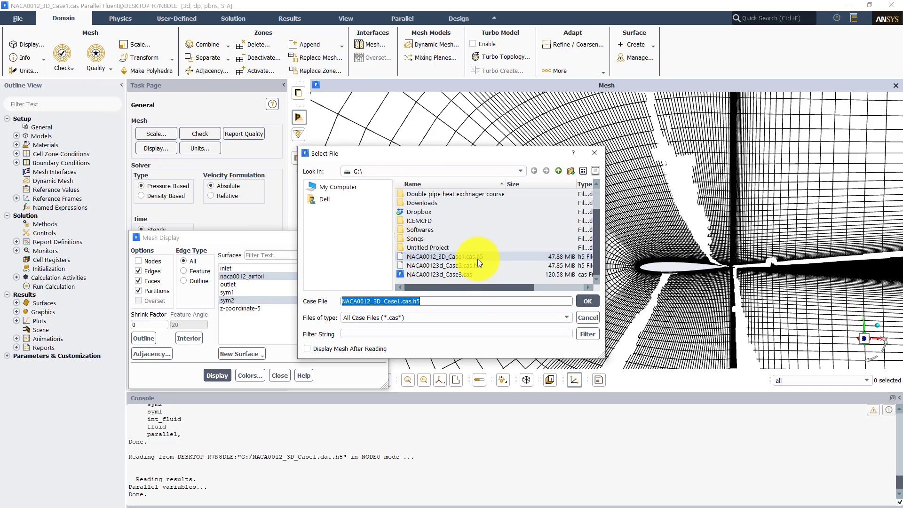
{"action": "double_click", "coordinate": [423, 276]}
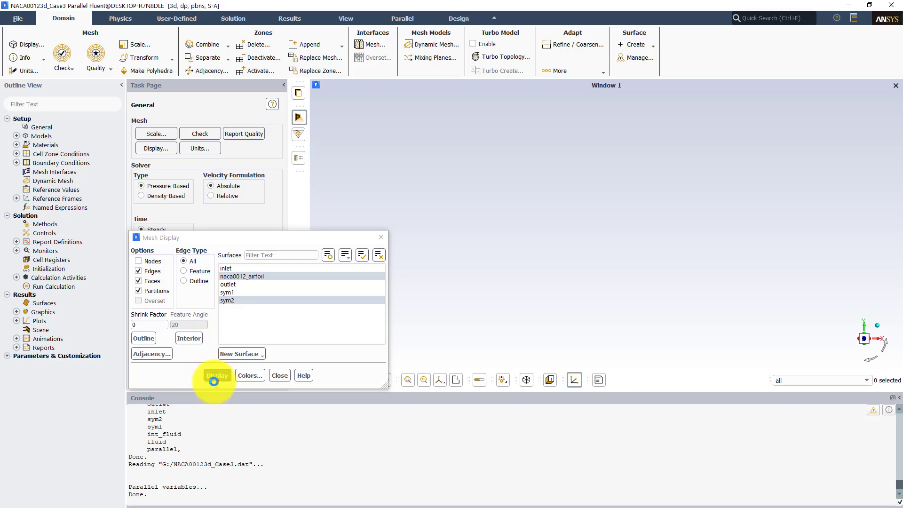
Display the Case3 mesh on naca0012_airfoil and sym2, inspect the cells around the airfoil and close the mesh display settings
{"action": "left_click", "coordinate": [218, 375]}
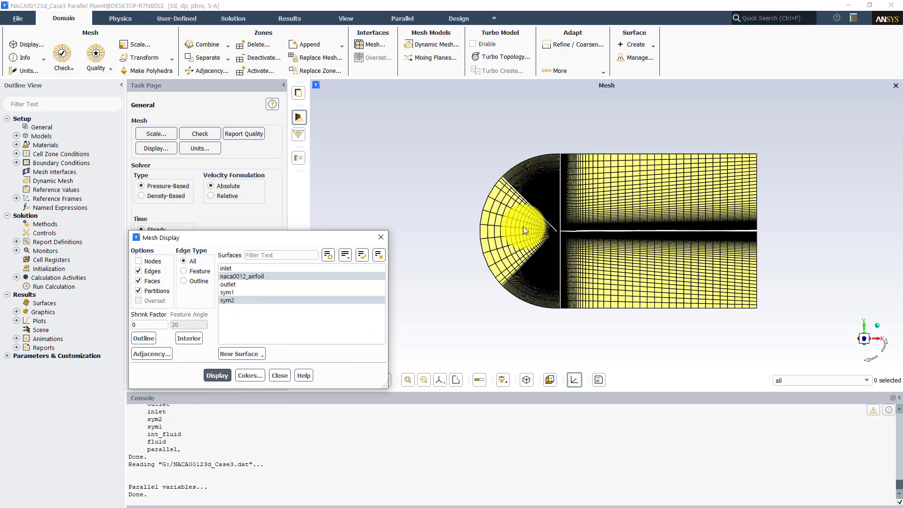
{"action": "left_click_drag", "start_coordinate": [674, 267], "coordinate": [586, 262]}
{"action": "scroll", "coordinate": [582, 250], "scroll_direction": "up", "scroll_amount": 7}
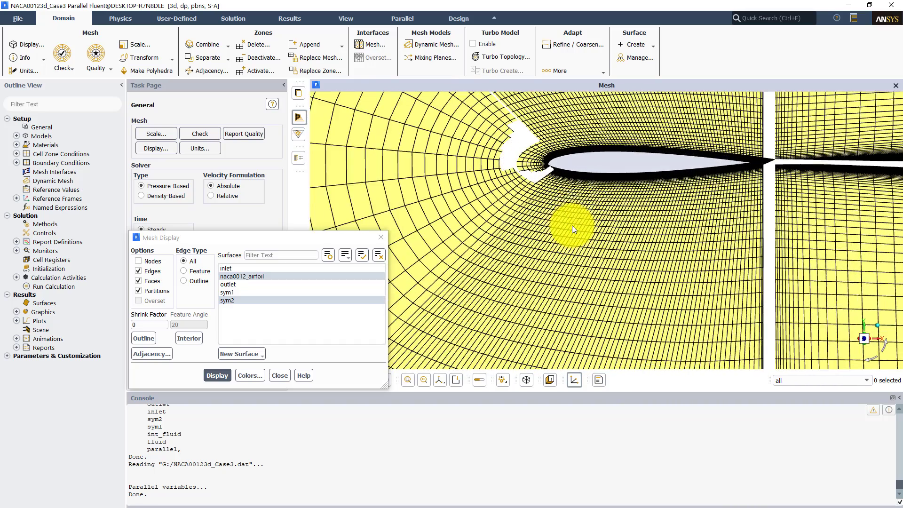
{"action": "left_click_drag", "start_coordinate": [572, 225], "coordinate": [546, 253]}
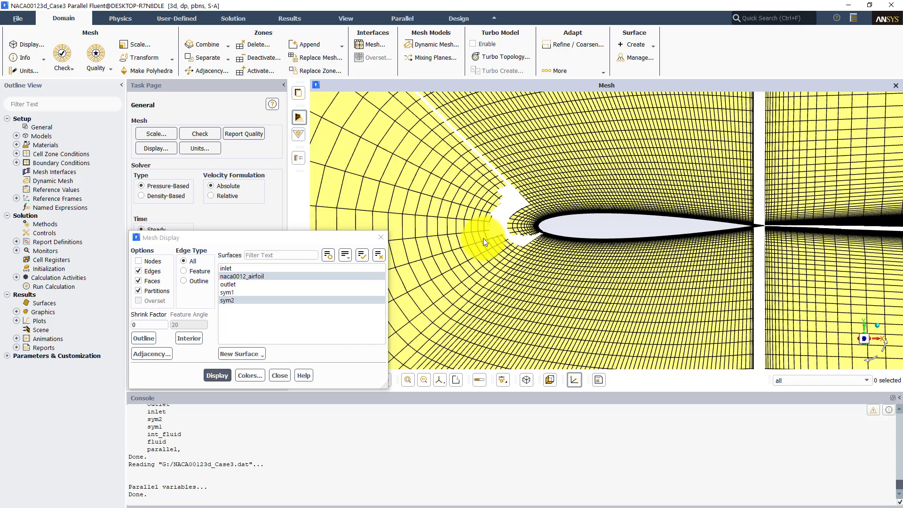
{"action": "left_click", "coordinate": [382, 237]}
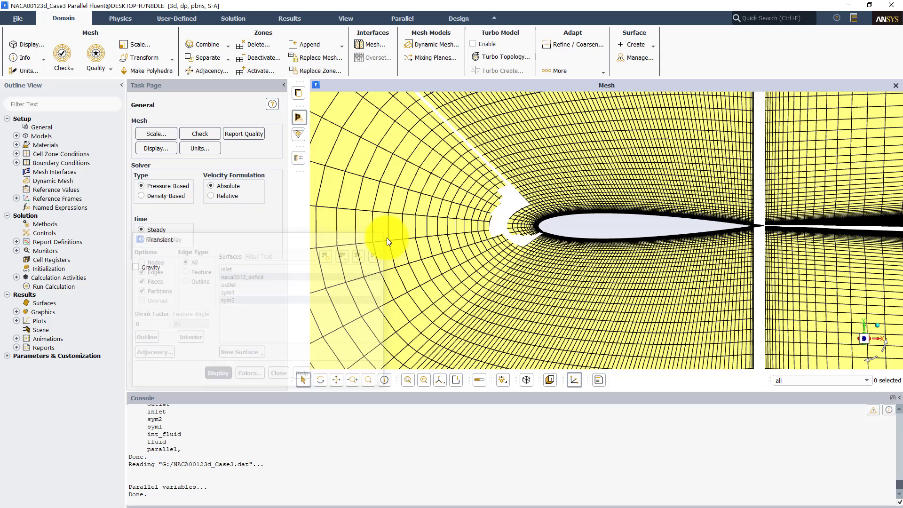
Initialize the Case3 solution with the hybrid initialization method
{"action": "left_click", "coordinate": [47, 267]}
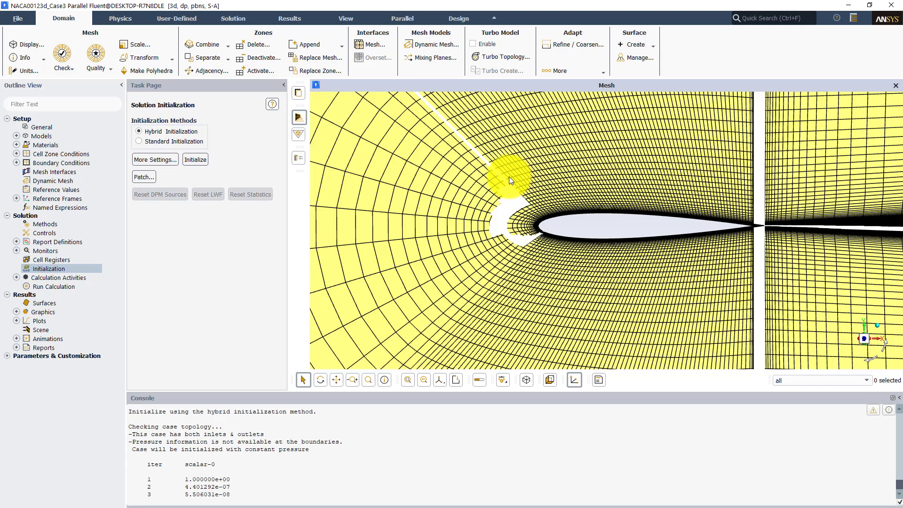
{"action": "scroll", "coordinate": [509, 176], "scroll_direction": "up", "scroll_amount": 1}
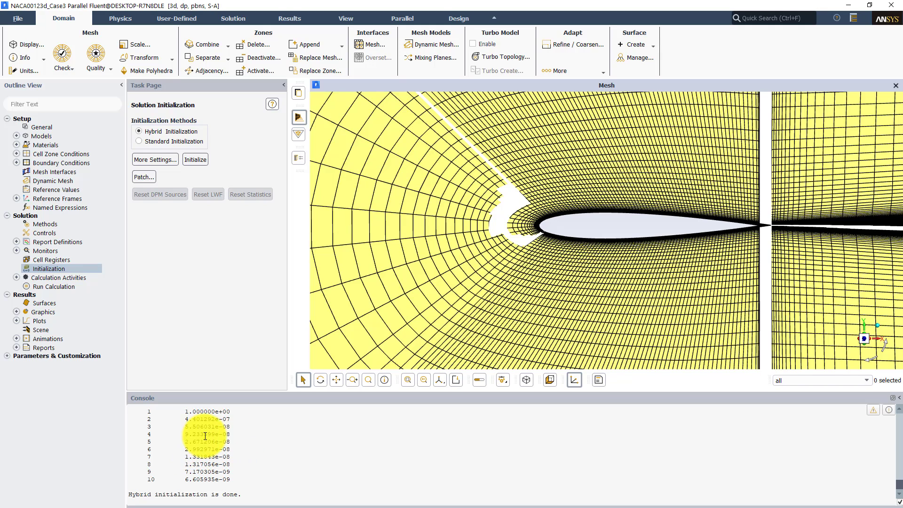
{"action": "scroll", "coordinate": [226, 427], "scroll_direction": "up", "scroll_amount": 1}
{"action": "scroll", "coordinate": [197, 426], "scroll_direction": "down", "scroll_amount": 1}
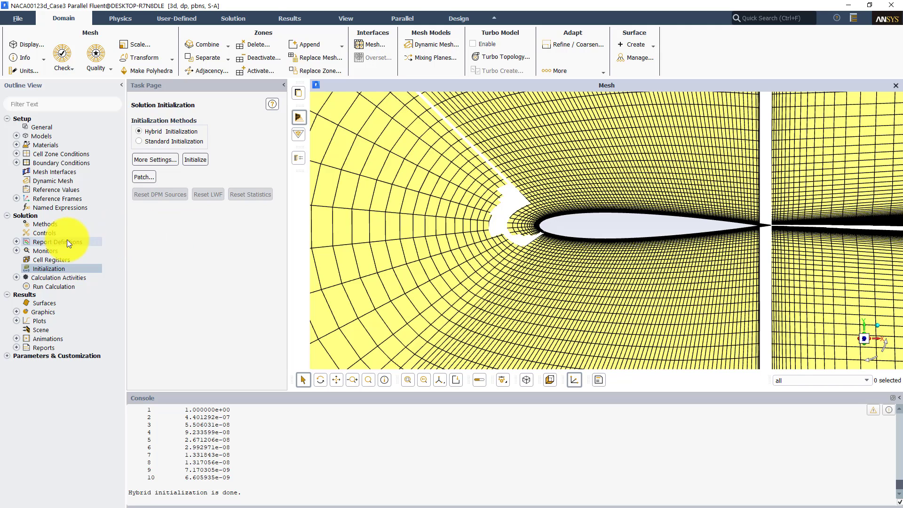
Run the calculation for 100 iterations, creating new report files for the drag and lift coefficients
{"action": "left_click", "coordinate": [72, 287]}
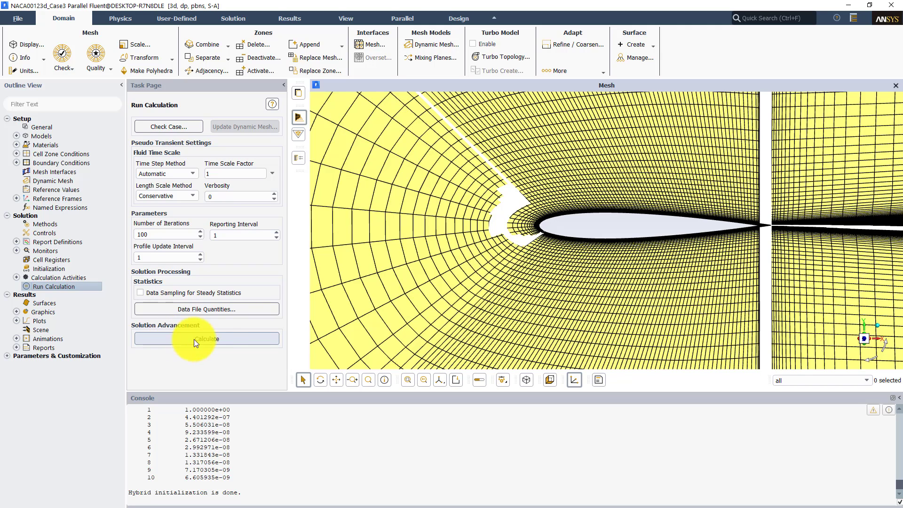
{"action": "left_click", "coordinate": [168, 340]}
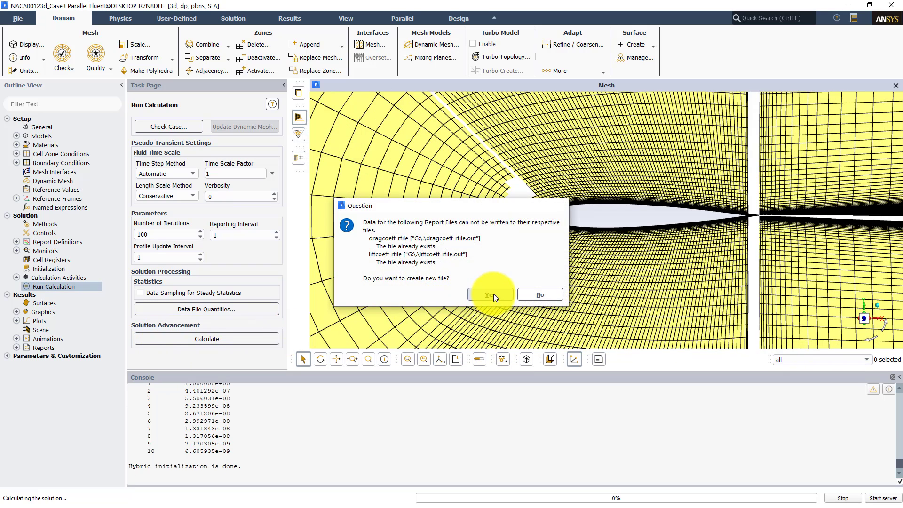
{"action": "left_click", "coordinate": [493, 293]}
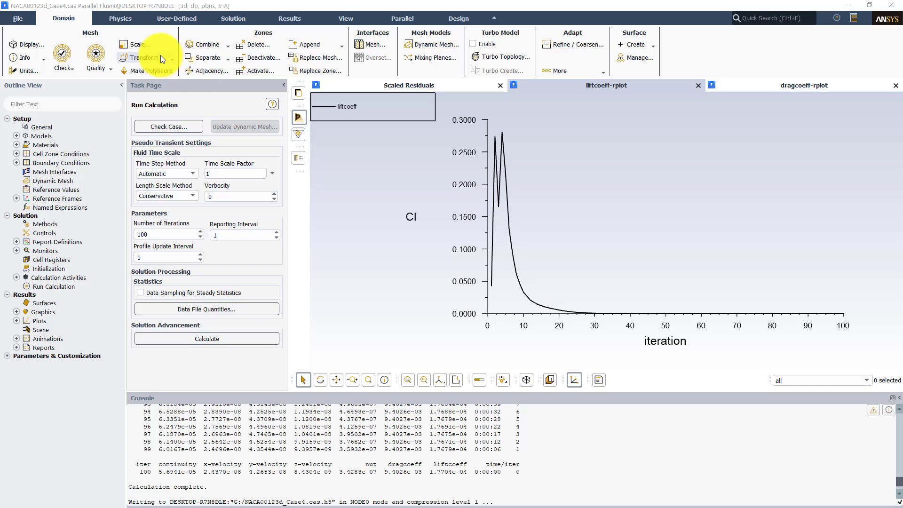
Display filled Turbulence Wall Yplus contours on naca0012_airfoil with Global Range off, and view the whole airfoil at an angle
{"action": "left_click", "coordinate": [303, 18]}
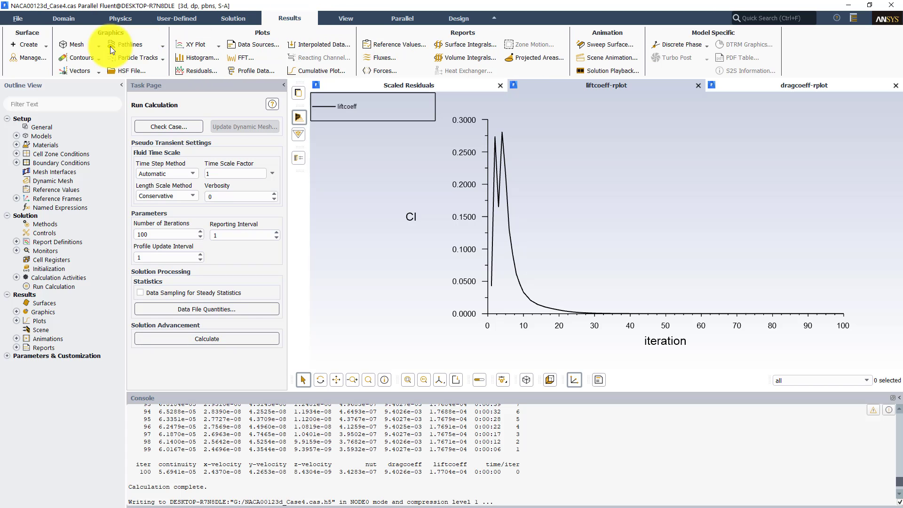
{"action": "left_click", "coordinate": [84, 58]}
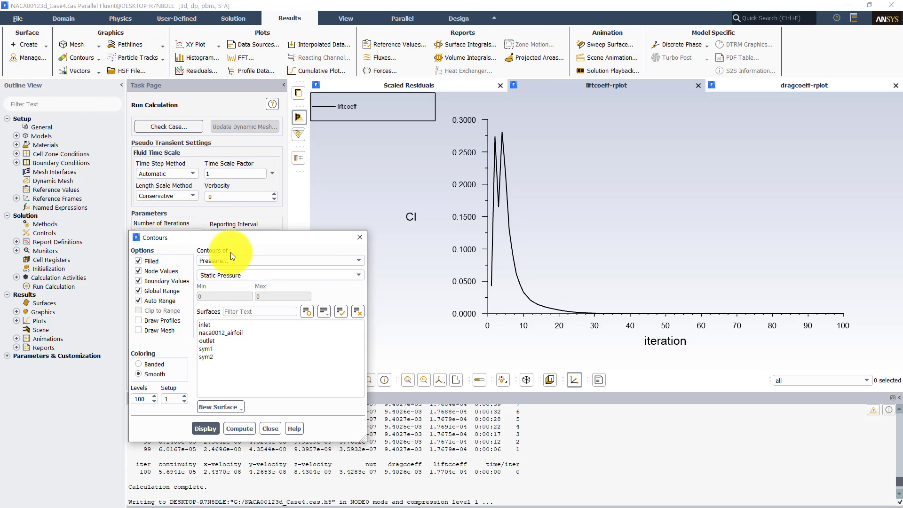
{"action": "left_click", "coordinate": [230, 258]}
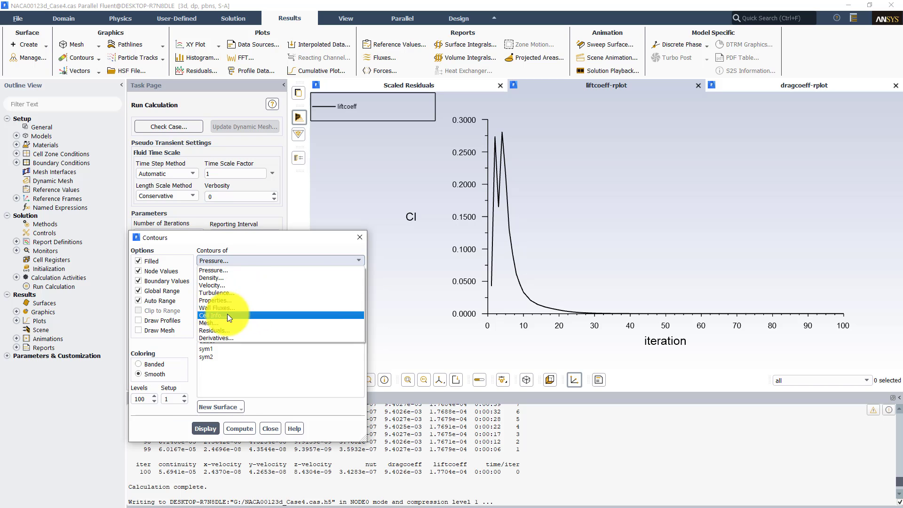
{"action": "left_click", "coordinate": [218, 293]}
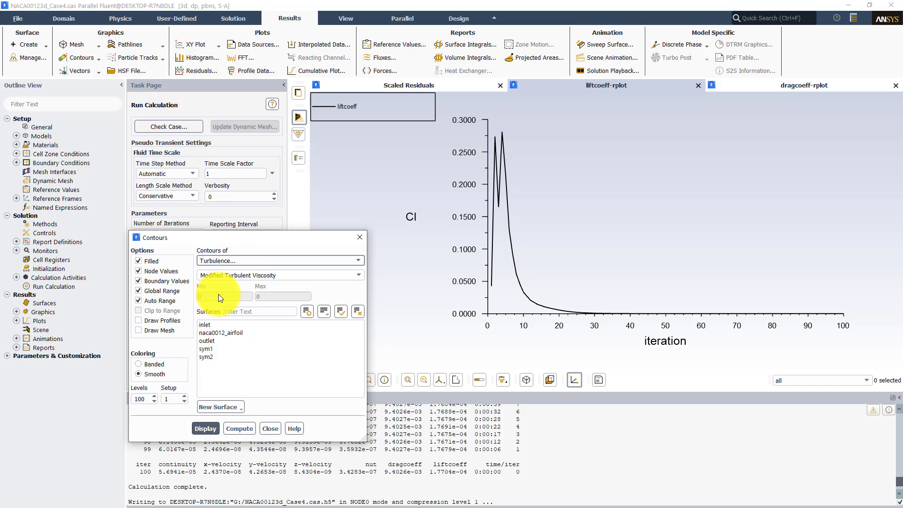
{"action": "left_click", "coordinate": [360, 275]}
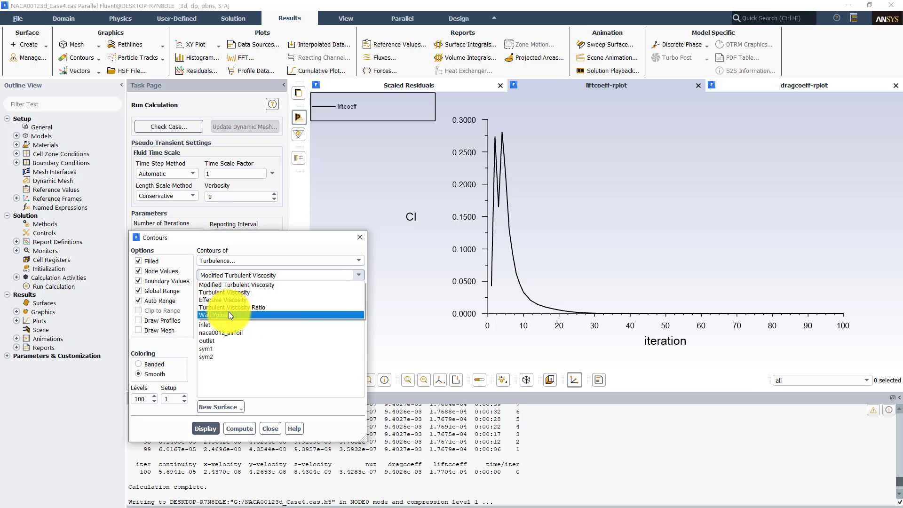
{"action": "left_click", "coordinate": [229, 314]}
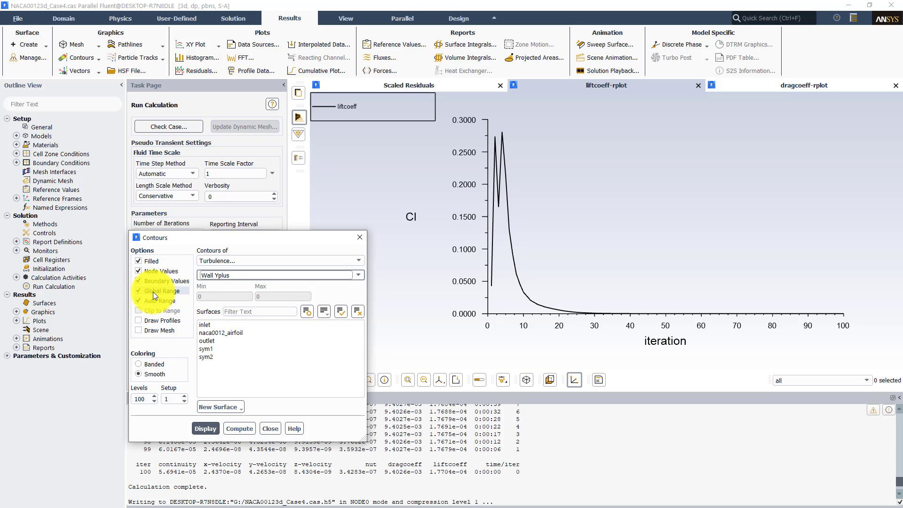
{"action": "left_click", "coordinate": [153, 292]}
{"action": "left_click", "coordinate": [221, 332]}
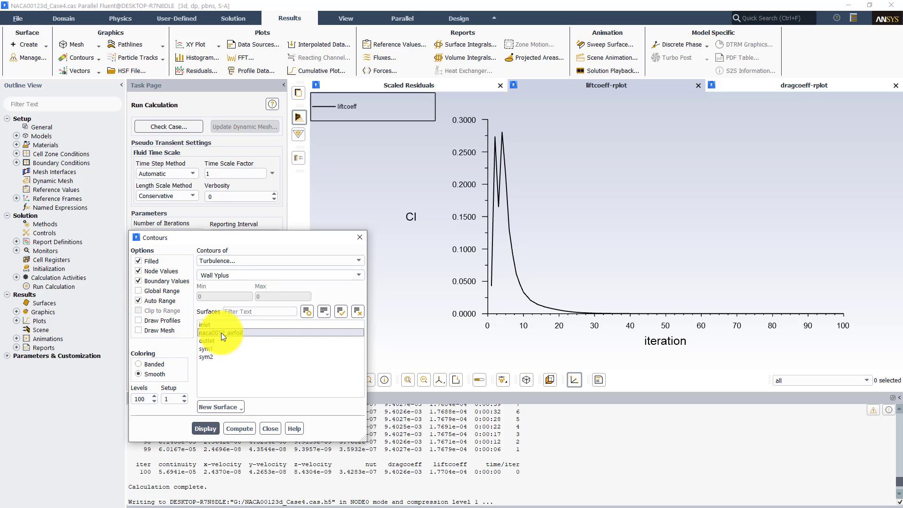
{"action": "left_click", "coordinate": [205, 429]}
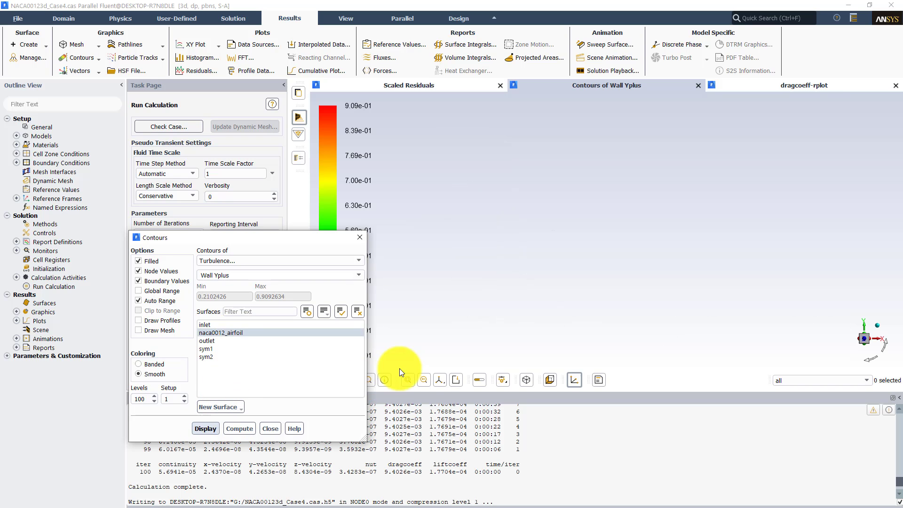
{"action": "left_click", "coordinate": [408, 382]}
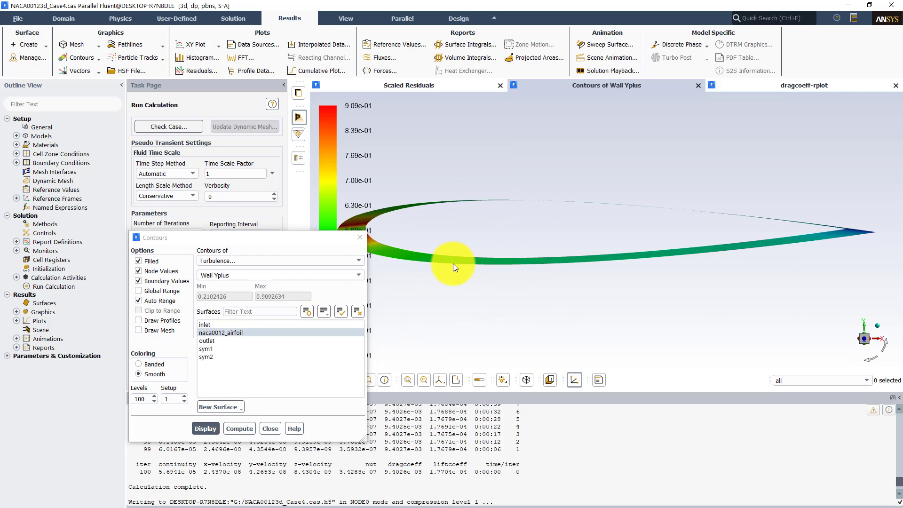
{"action": "left_click_drag", "start_coordinate": [452, 264], "coordinate": [581, 294]}
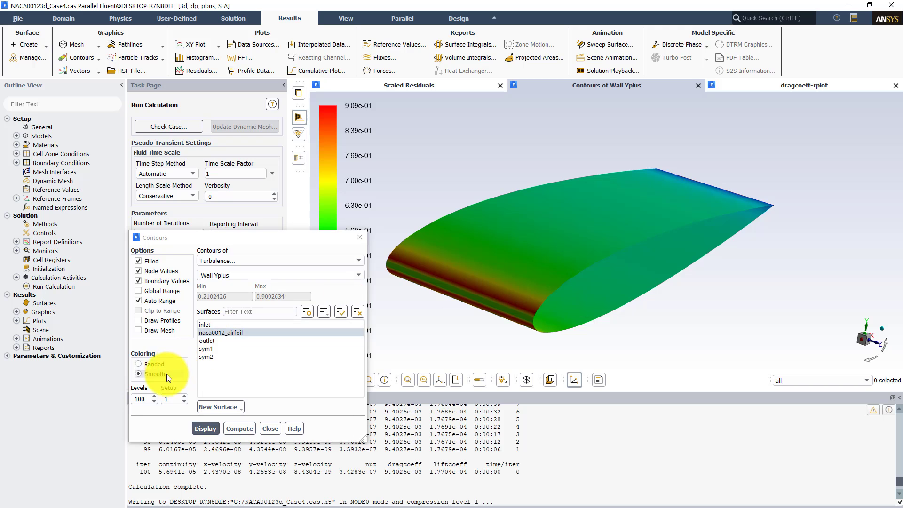
Redisplay the Wall Yplus contours with Banded coloring and 20 levels, and inspect the airfoil's leading edge and surface
{"action": "left_click", "coordinate": [151, 365]}
{"action": "left_click", "coordinate": [199, 429]}
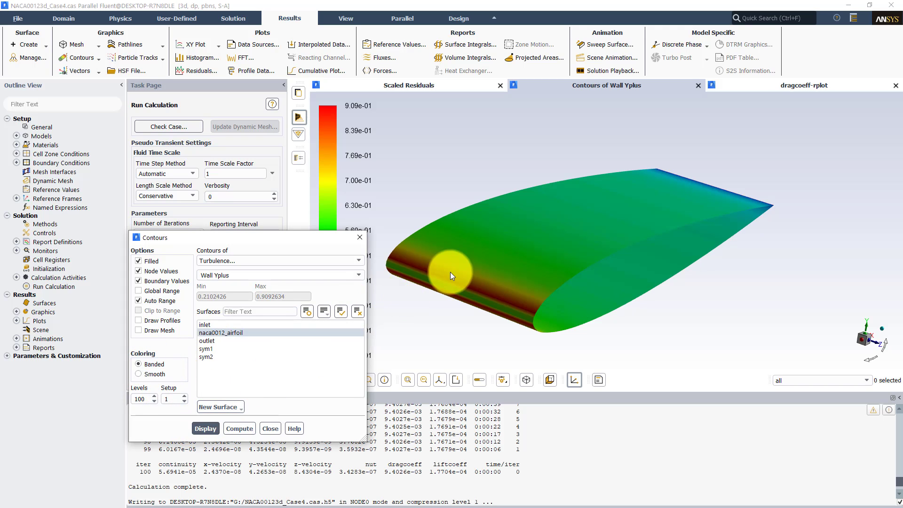
{"action": "mouse_move", "coordinate": [454, 267]}
{"action": "left_mouse_down"}
{"action": "mouse_move", "coordinate": [420, 258]}
{"action": "mouse_move", "coordinate": [443, 260]}
{"action": "left_mouse_up"}
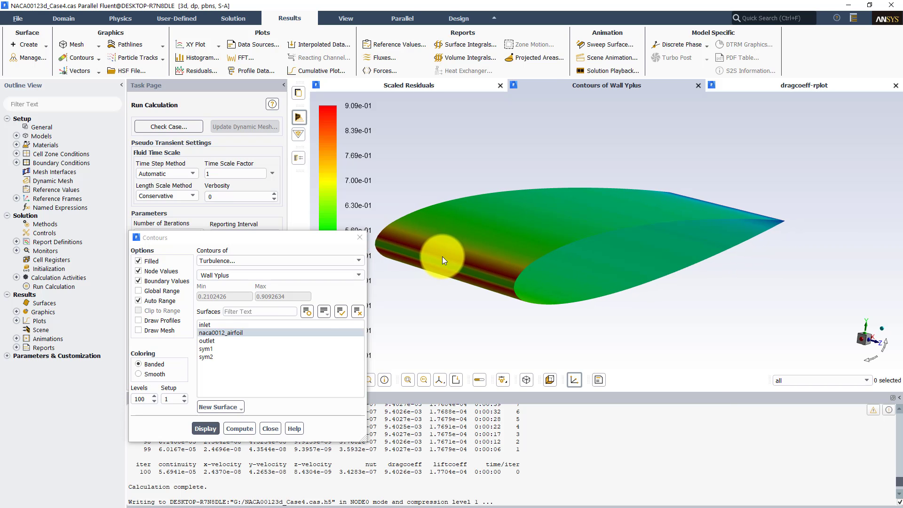
{"action": "double_click", "coordinate": [140, 399]}
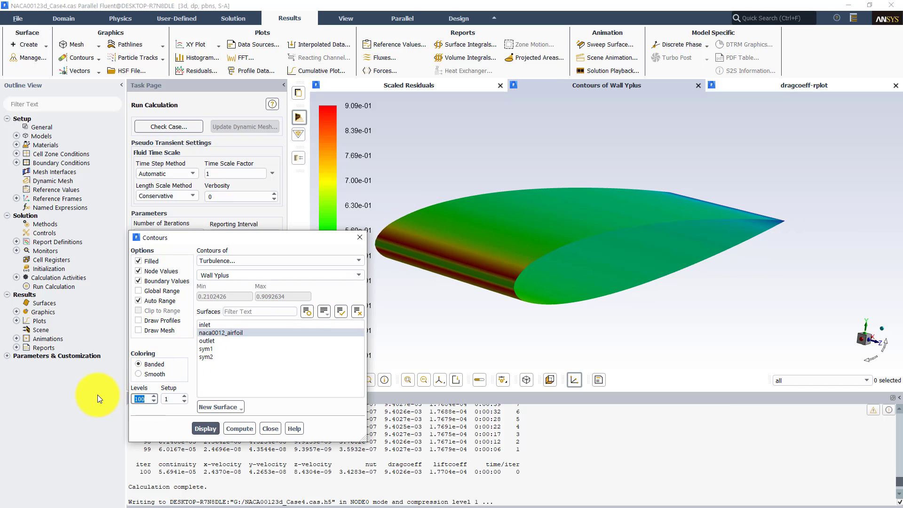
{"action": "type", "text": "20"}
{"action": "left_click", "coordinate": [210, 432]}
{"action": "left_click", "coordinate": [399, 269]}
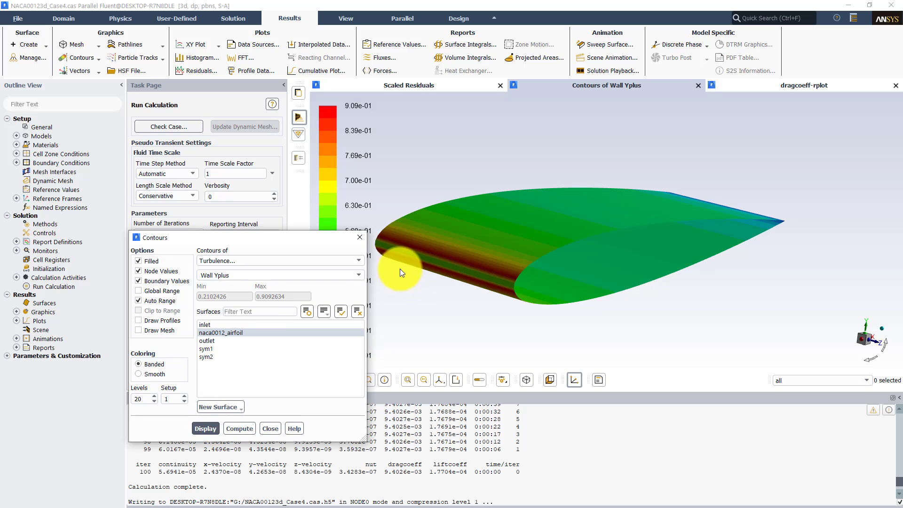
{"action": "left_click_drag", "start_coordinate": [515, 283], "coordinate": [475, 260]}
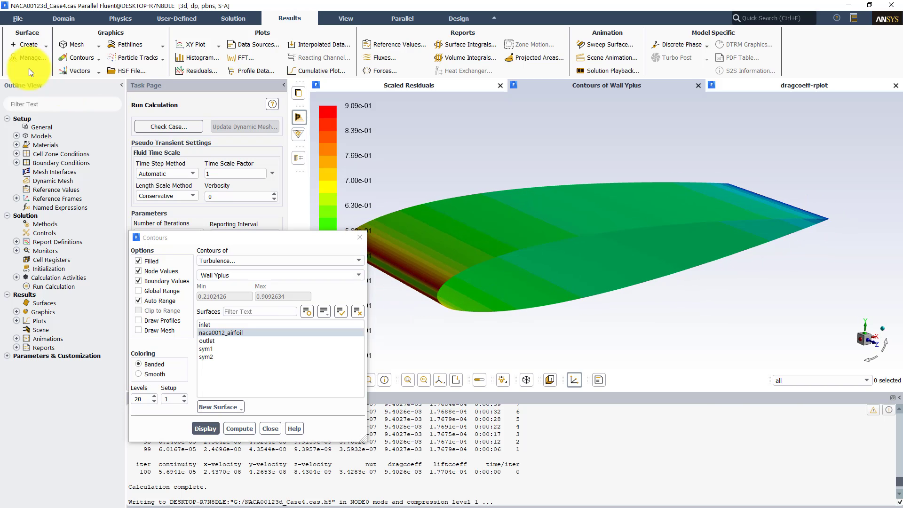
Write the case and data files as NACA00123d_Case4.cas.h5 on drive G, overwriting the existing file
{"action": "left_click", "coordinate": [13, 18]}
{"action": "left_click", "coordinate": [103, 56]}
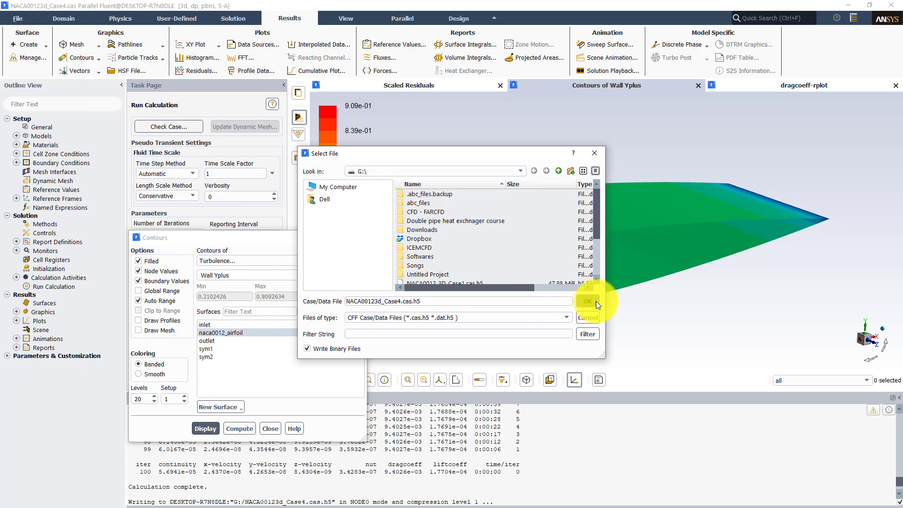
{"action": "left_click", "coordinate": [596, 301]}
{"action": "left_click", "coordinate": [434, 222]}
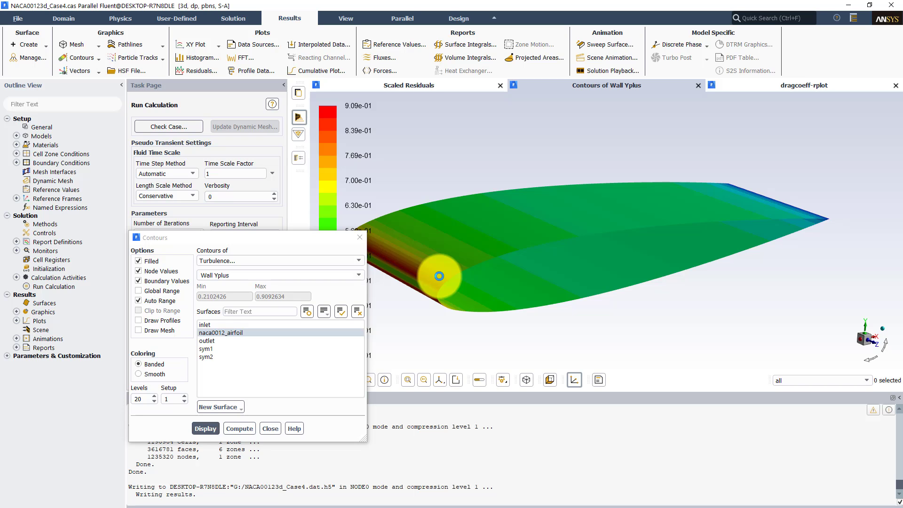
Read the case and data files of NACA0012_3D_Case1.cas.h5 from drive G
{"action": "left_click", "coordinate": [11, 21]}
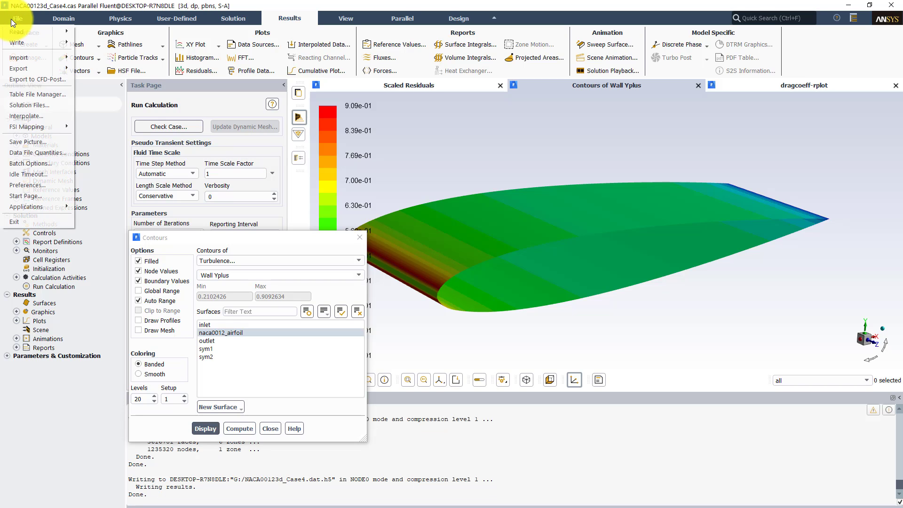
{"action": "mouse_move", "coordinate": [21, 33]}
{"action": "left_click", "coordinate": [93, 69]}
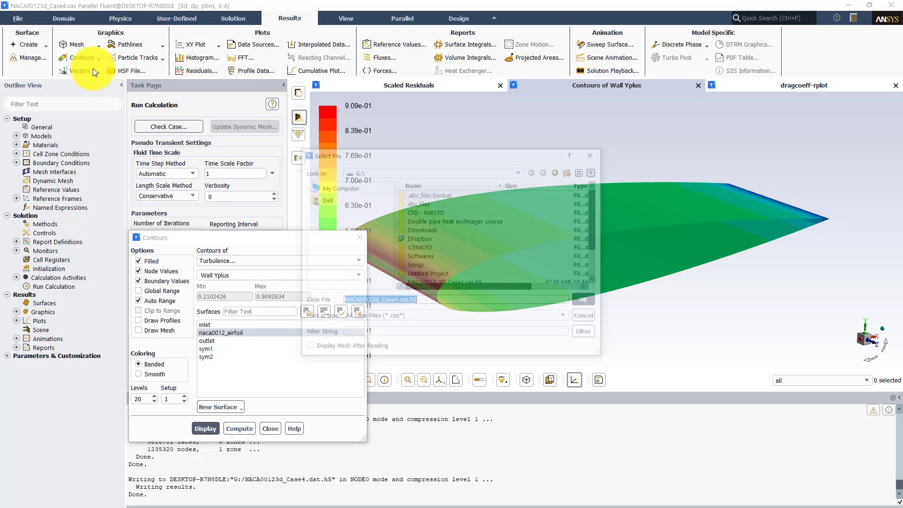
{"action": "scroll", "coordinate": [453, 233], "scroll_direction": "down", "scroll_amount": 2}
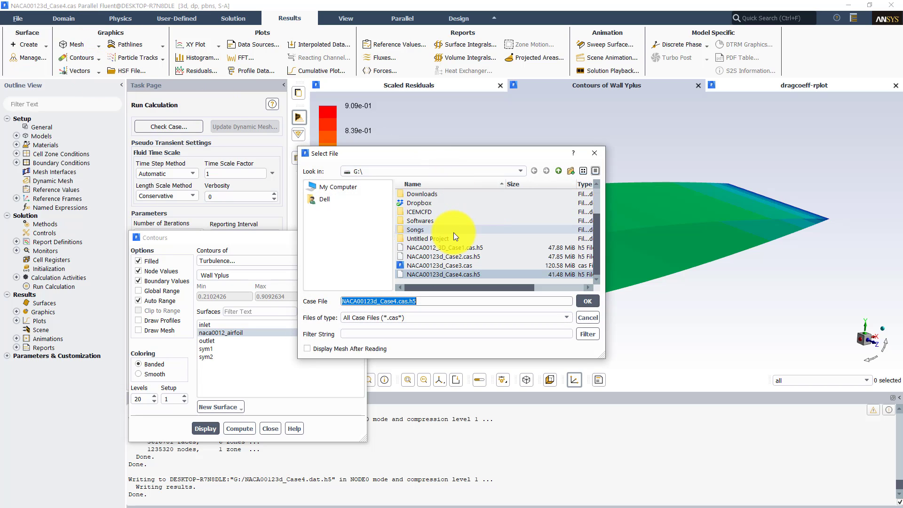
{"action": "double_click", "coordinate": [467, 247]}
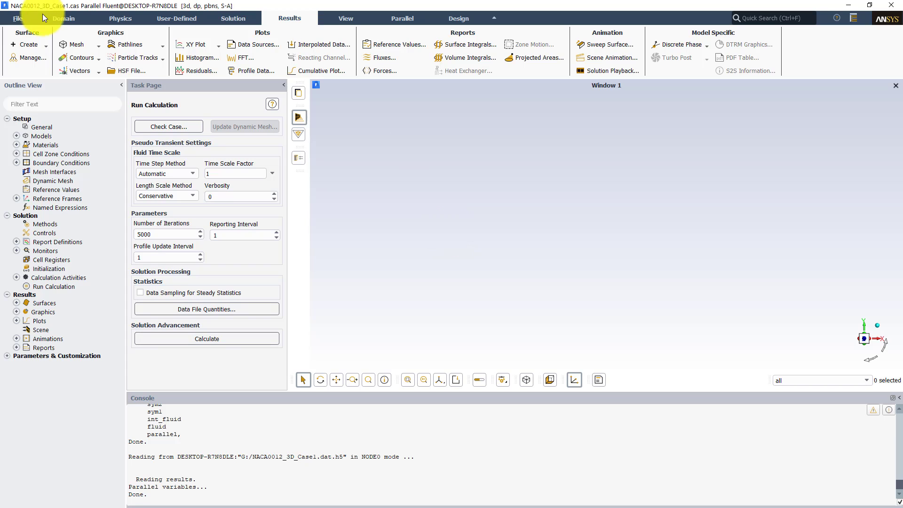
Write the loaded case and data under the new name NACA0012_3D_Case5.cas.h5
{"action": "left_click", "coordinate": [16, 15]}
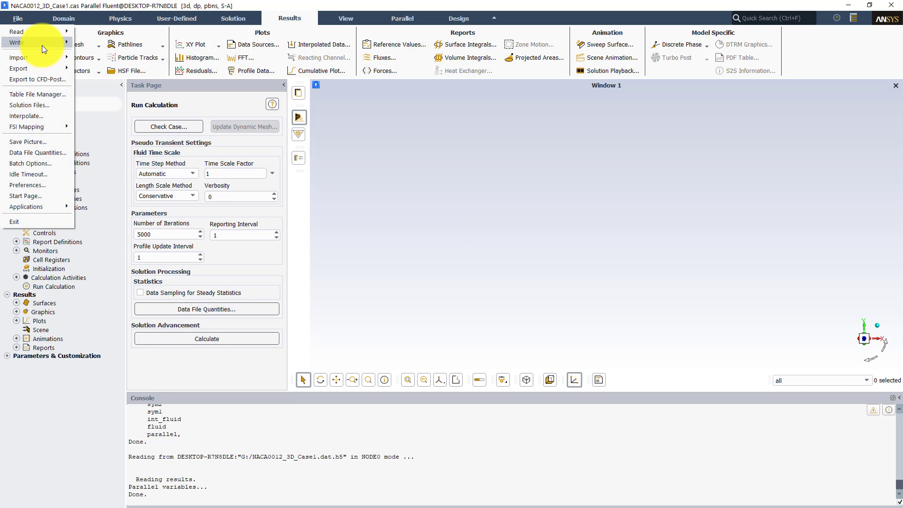
{"action": "mouse_move", "coordinate": [43, 44]}
{"action": "left_click", "coordinate": [89, 70]}
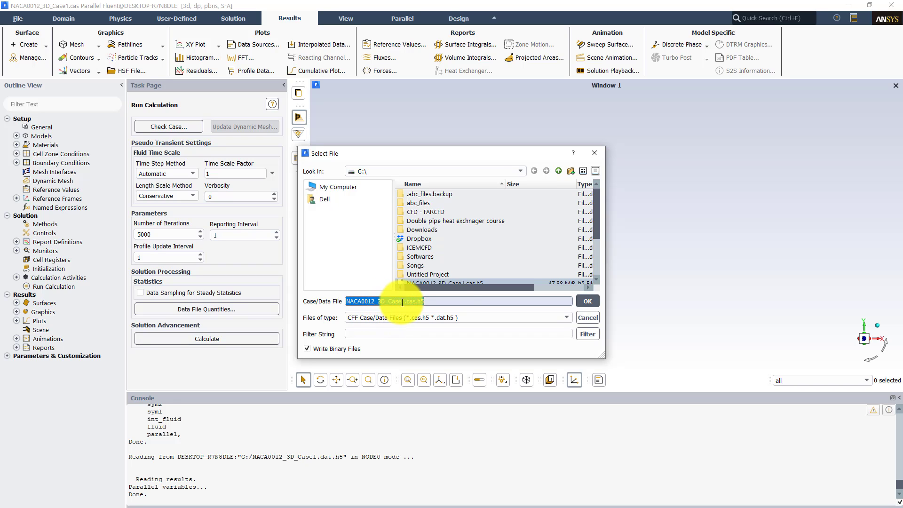
{"action": "left_click_drag", "start_coordinate": [401, 301], "coordinate": [451, 302]}
{"action": "type", "text": "5"}
{"action": "key", "text": "Return"}
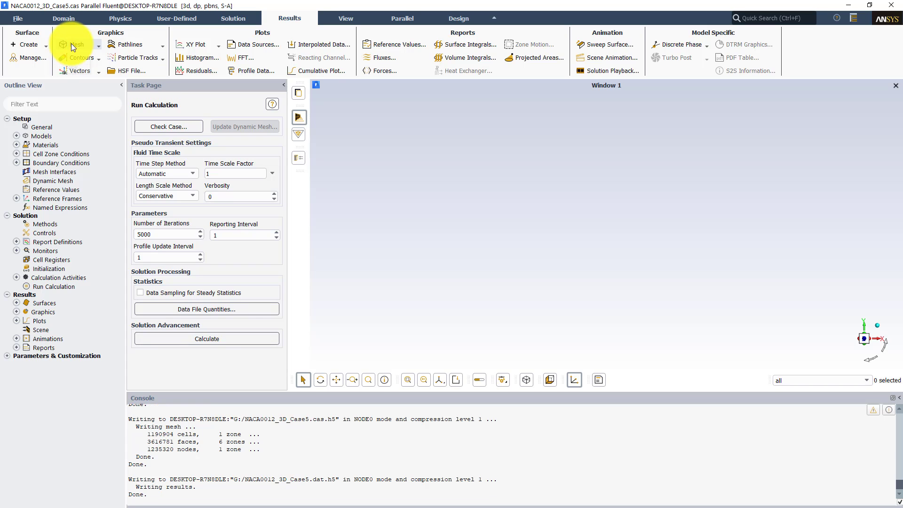
Display the mesh on naca0012_airfoil and sym2, and examine the grid lines around the airfoil and its wake
{"action": "left_click", "coordinate": [72, 49]}
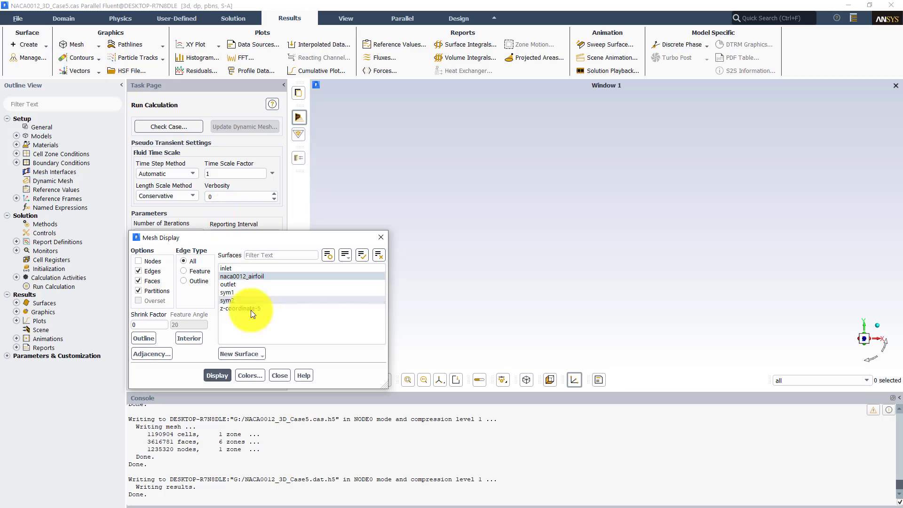
{"action": "left_click", "coordinate": [222, 375]}
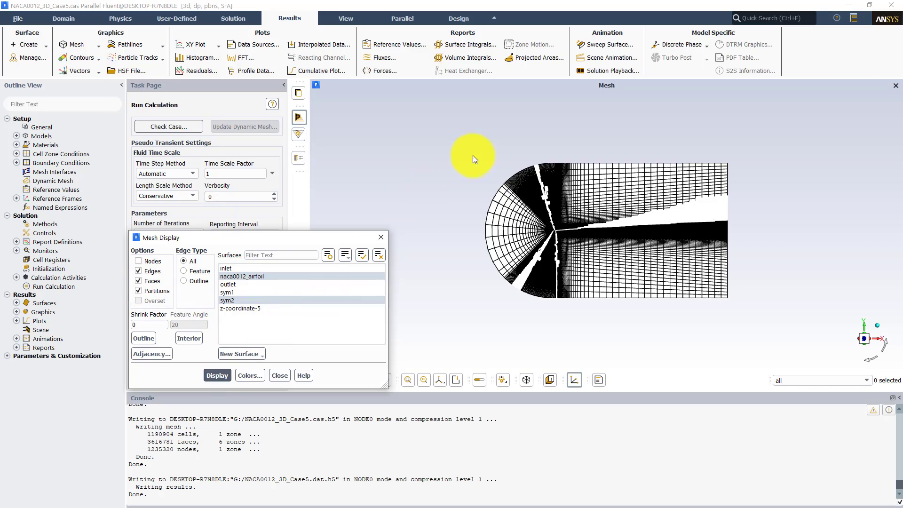
{"action": "scroll", "coordinate": [564, 227], "scroll_direction": "up", "scroll_amount": 10}
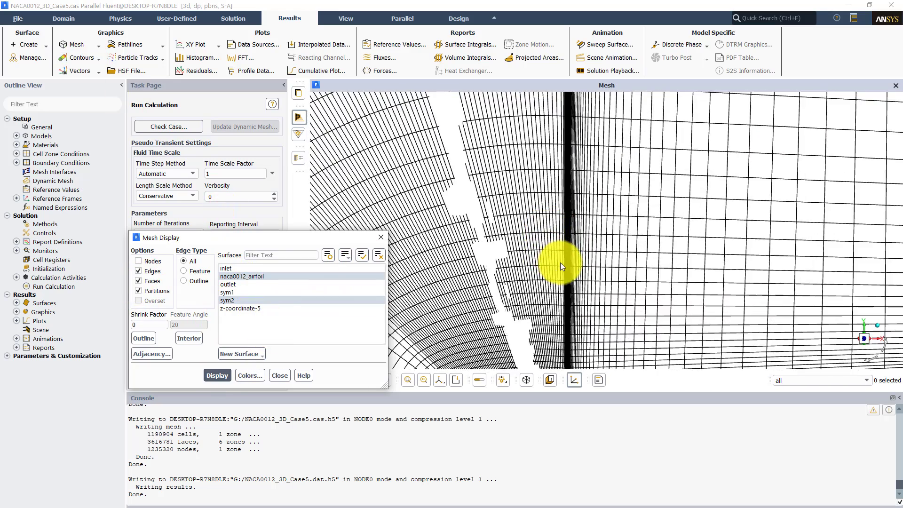
{"action": "left_click_drag", "start_coordinate": [560, 262], "coordinate": [555, 96]}
{"action": "scroll", "coordinate": [528, 249], "scroll_direction": "up", "scroll_amount": 6}
{"action": "left_click_drag", "start_coordinate": [529, 266], "coordinate": [504, 143]}
{"action": "scroll", "coordinate": [505, 143], "scroll_direction": "up", "scroll_amount": 4}
{"action": "scroll", "coordinate": [620, 217], "scroll_direction": "down", "scroll_amount": 10}
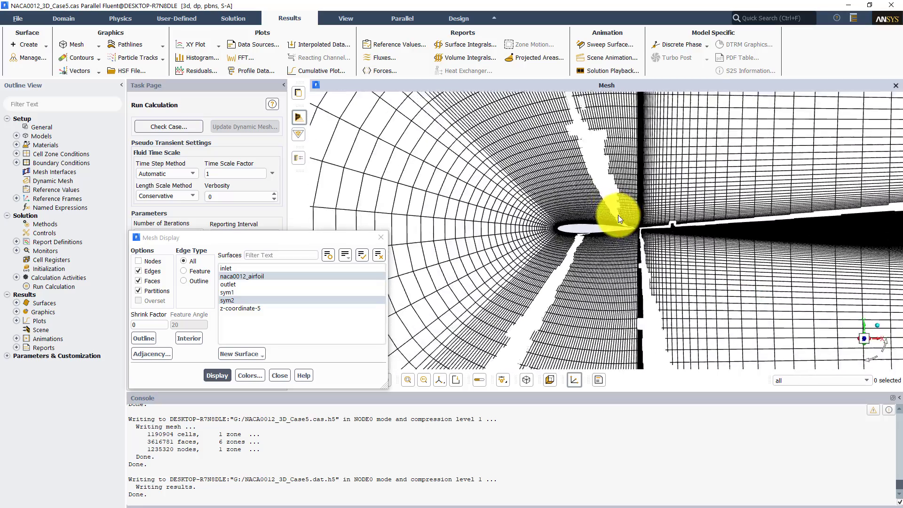
{"action": "left_click_drag", "start_coordinate": [618, 216], "coordinate": [558, 177]}
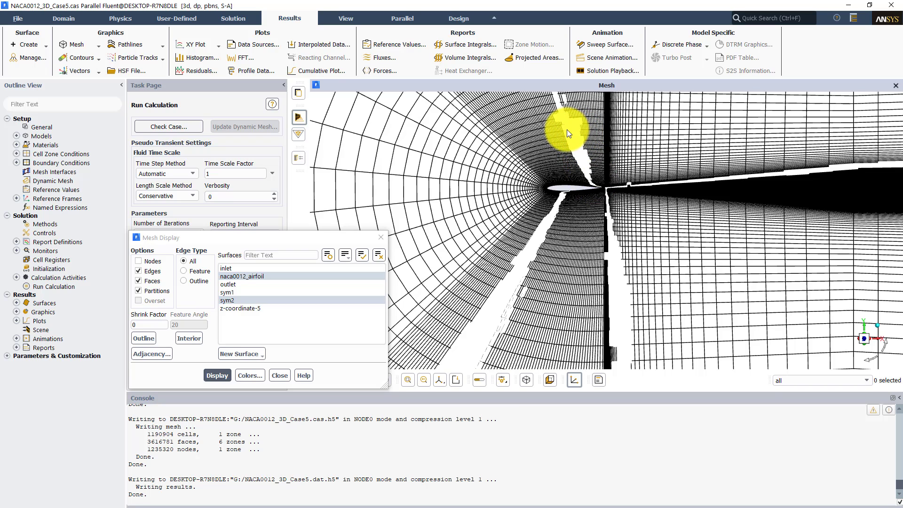
{"action": "left_click", "coordinate": [381, 236]}
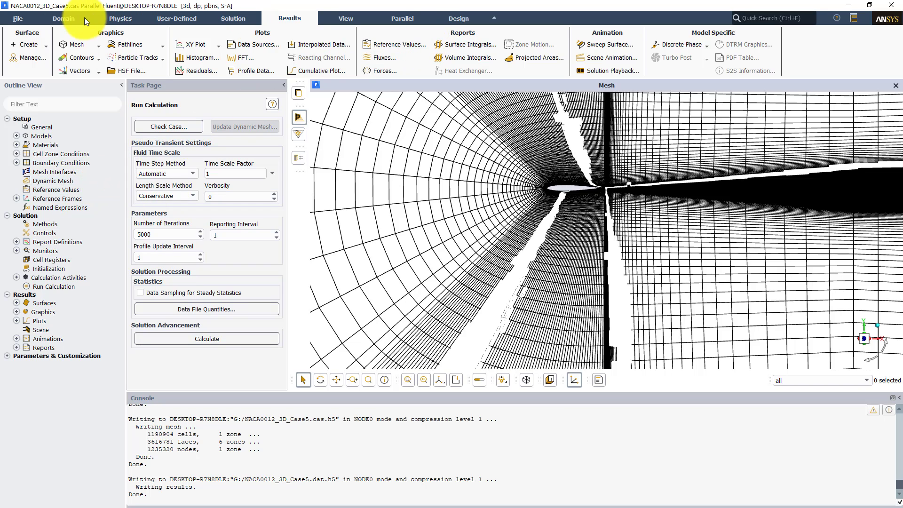
Start a new Region cell register from the mesh adaption controls and arrange both dialogs clear of the airfoil mesh
{"action": "left_click", "coordinate": [66, 19]}
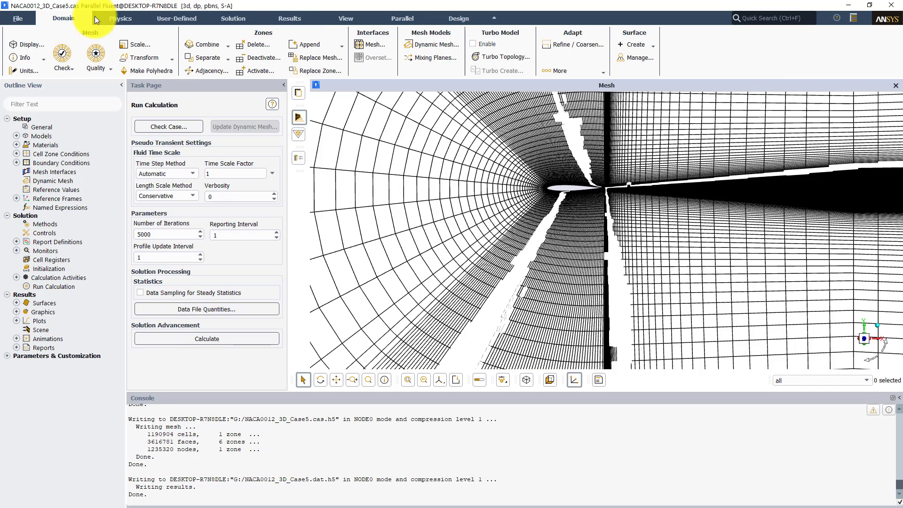
{"action": "left_click", "coordinate": [555, 46]}
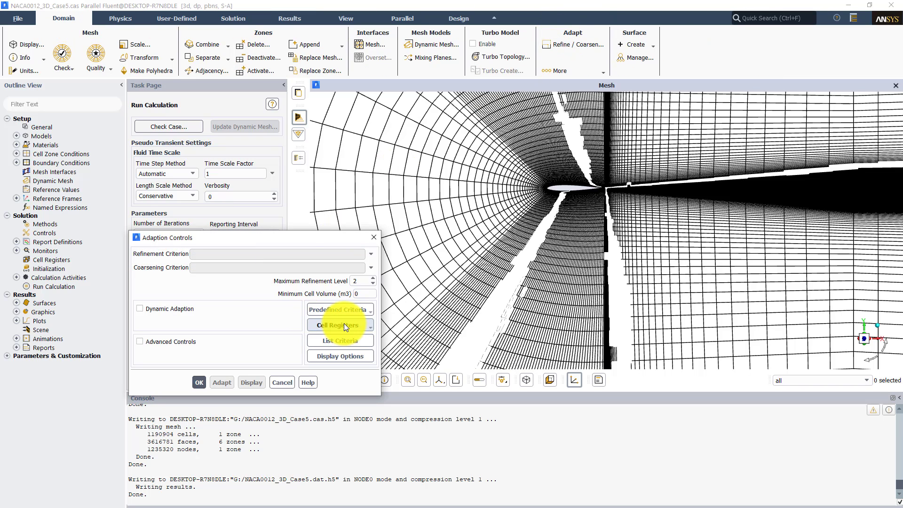
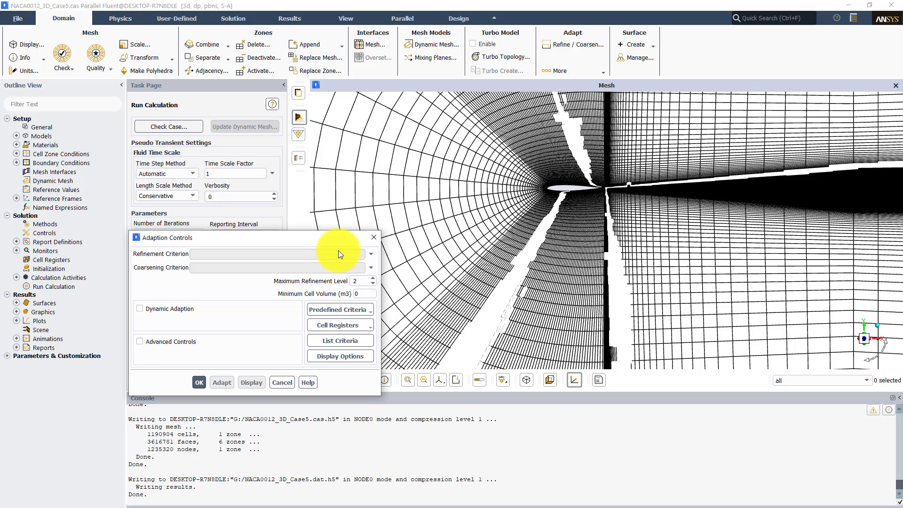
{"action": "left_click", "coordinate": [343, 324]}
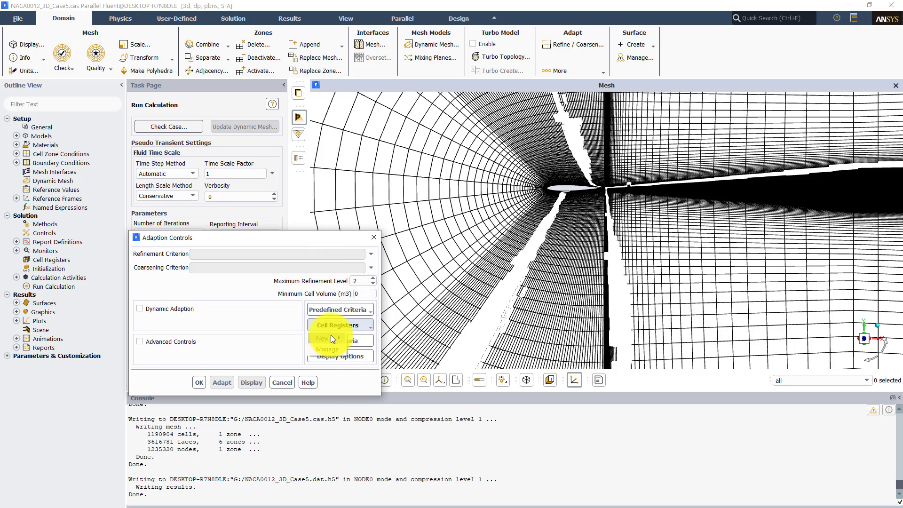
{"action": "mouse_move", "coordinate": [329, 338]}
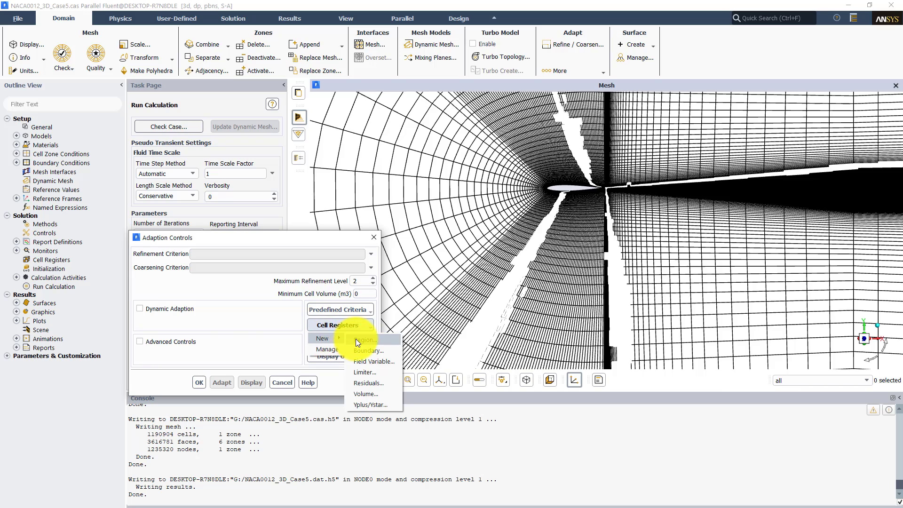
{"action": "left_click", "coordinate": [357, 339]}
{"action": "left_click_drag", "start_coordinate": [247, 242], "coordinate": [210, 235]}
{"action": "left_click", "coordinate": [304, 245]}
{"action": "left_click_drag", "start_coordinate": [307, 241], "coordinate": [499, 432]}
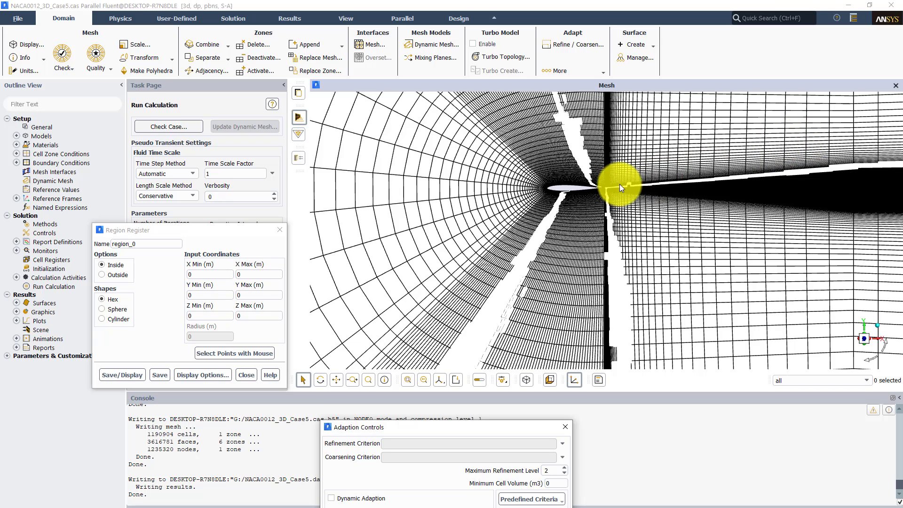
Set the hex region's X Min to -25 m and X Max to 1 m
{"action": "left_click", "coordinate": [209, 273]}
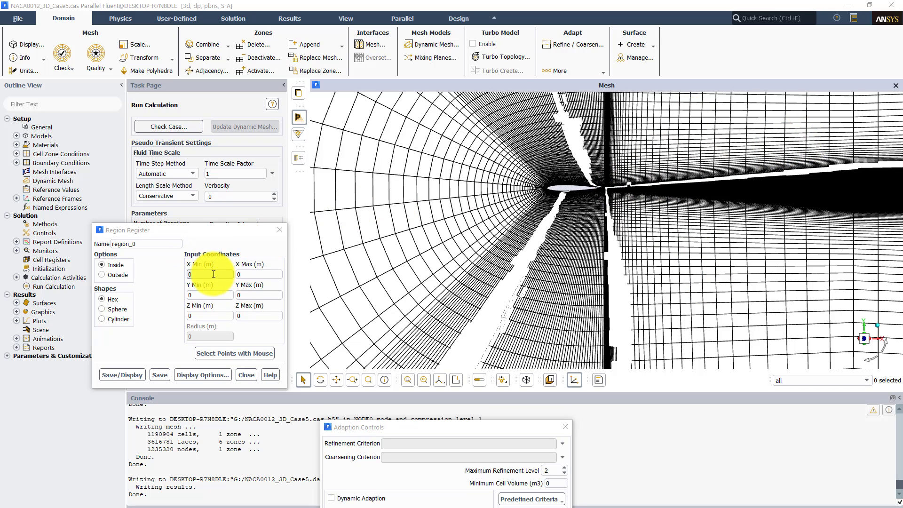
{"action": "type", "text": "-"}
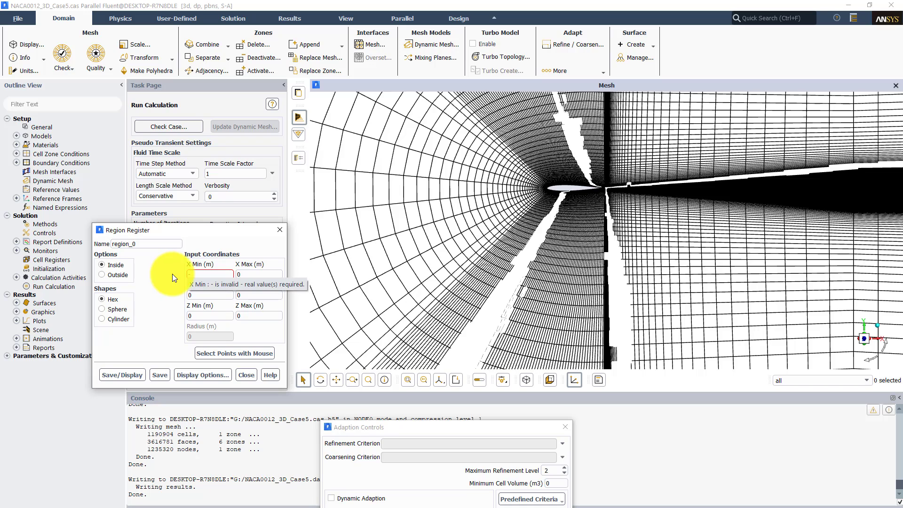
{"action": "type", "text": "25"}
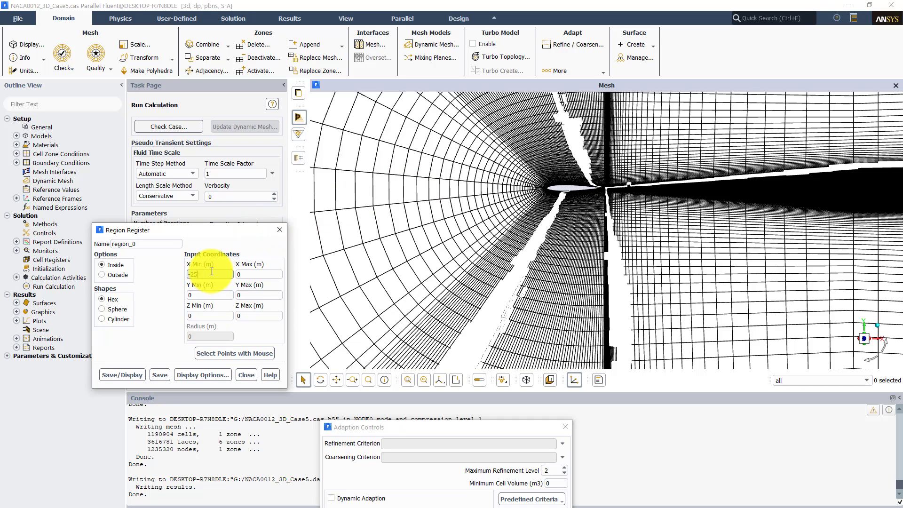
{"action": "left_click_drag", "start_coordinate": [212, 271], "coordinate": [191, 273]}
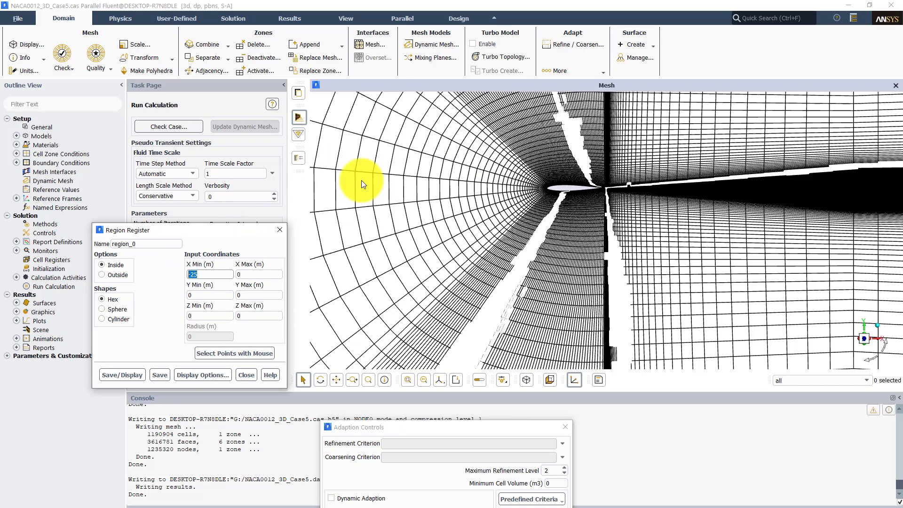
{"action": "left_click_drag", "start_coordinate": [207, 275], "coordinate": [181, 272]}
{"action": "left_click_drag", "start_coordinate": [256, 271], "coordinate": [216, 271]}
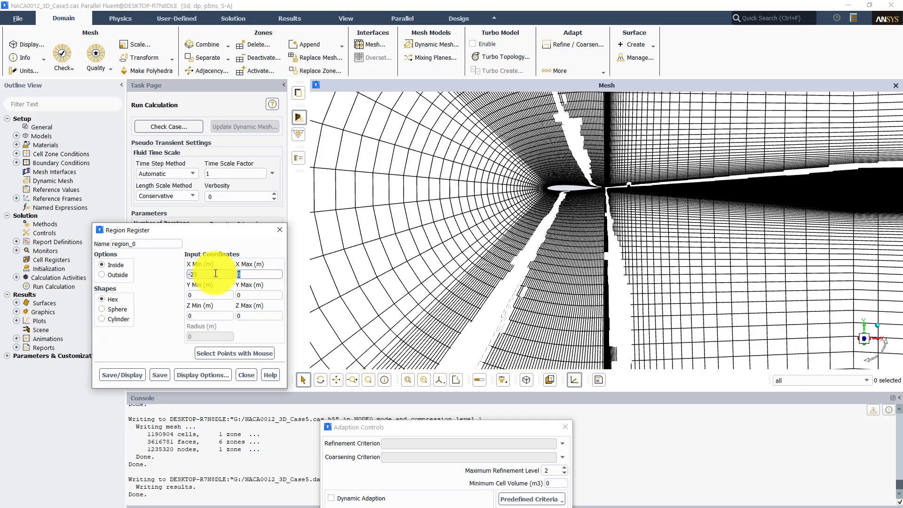
{"action": "type", "text": "1"}
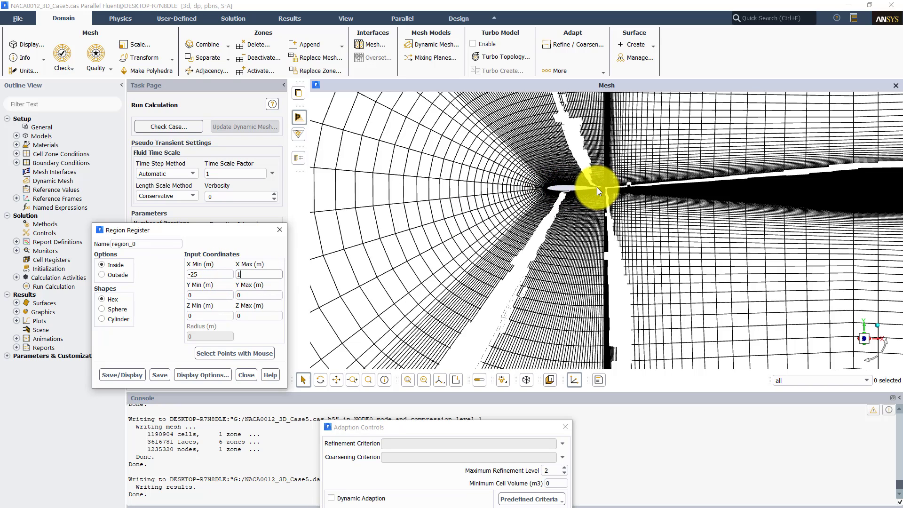
Set the region's Y Max to 25 m and Z Max to 0.3 m, and save and display the cell register
{"action": "left_click", "coordinate": [258, 292]}
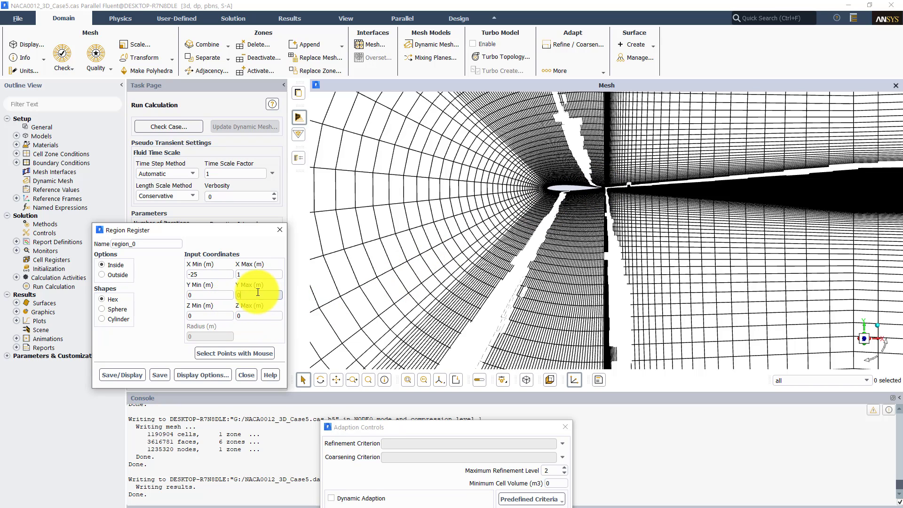
{"action": "type", "text": "25"}
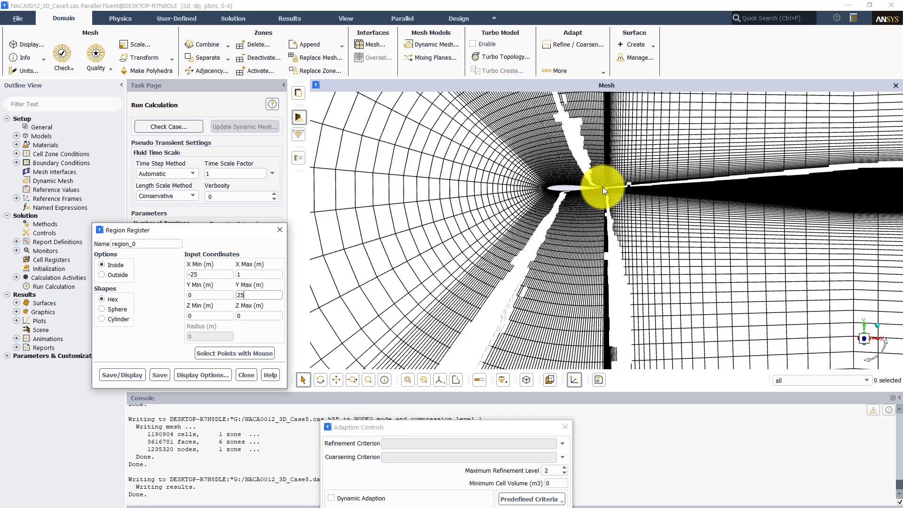
{"action": "left_click", "coordinate": [266, 314]}
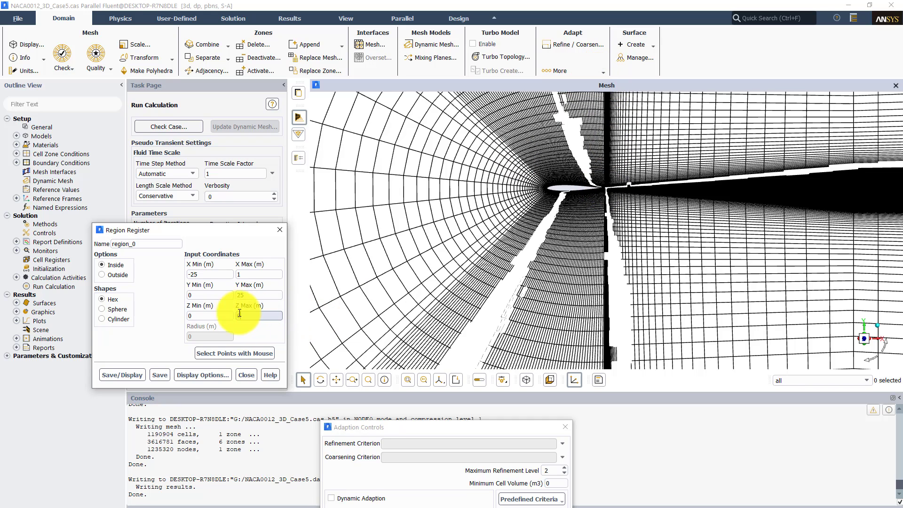
{"action": "type", "text": ".3"}
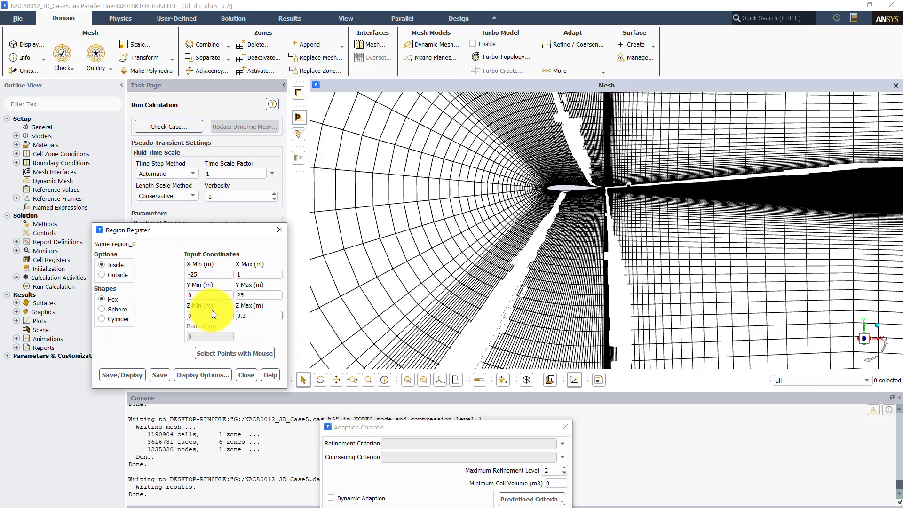
{"action": "left_click", "coordinate": [131, 374]}
{"action": "left_click", "coordinate": [484, 274]}
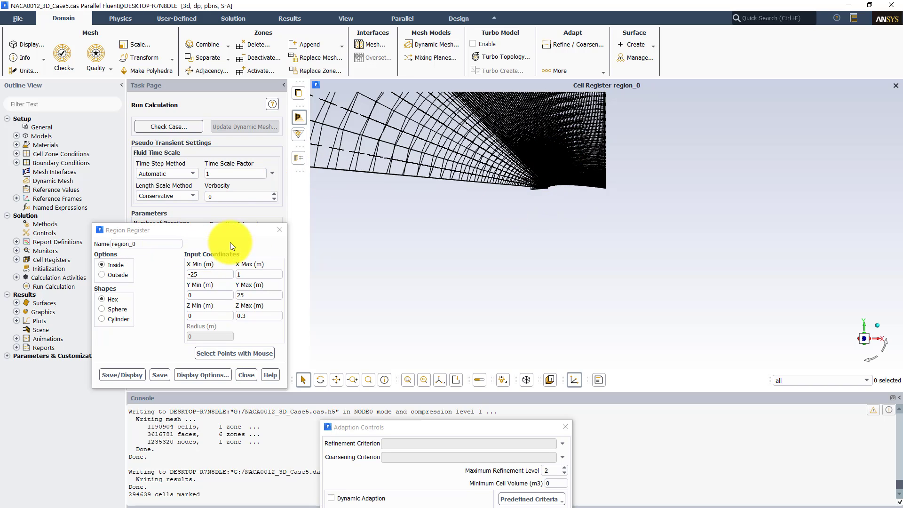
Name the new hex register region_1, set its Y Max to -25 m, and save and display it
{"action": "double_click", "coordinate": [144, 243]}
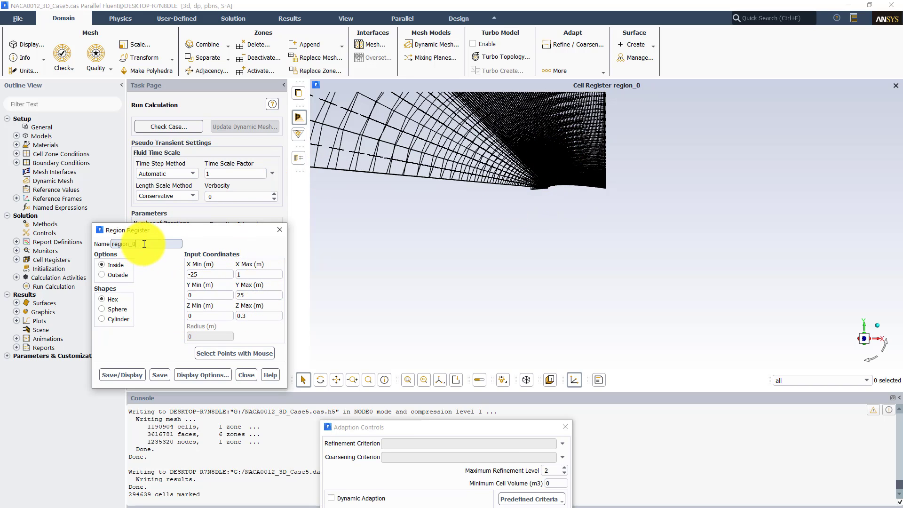
{"action": "key", "text": "BackSpace"}
{"action": "type", "text": "1"}
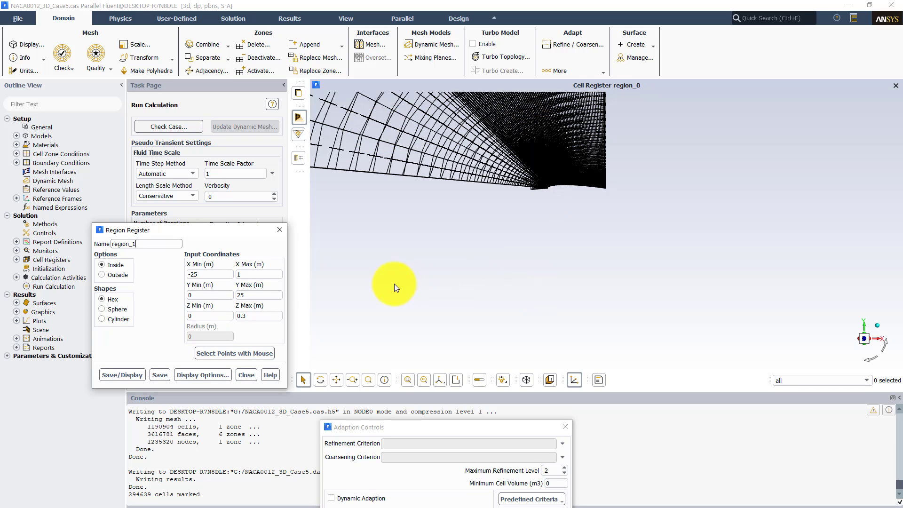
{"action": "double_click", "coordinate": [243, 292]}
{"action": "type", "text": "-"}
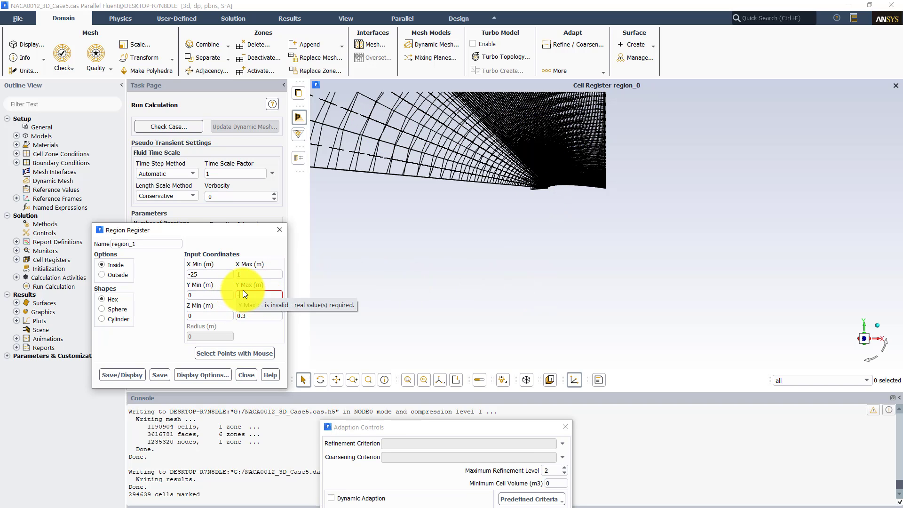
{"action": "type", "text": "25"}
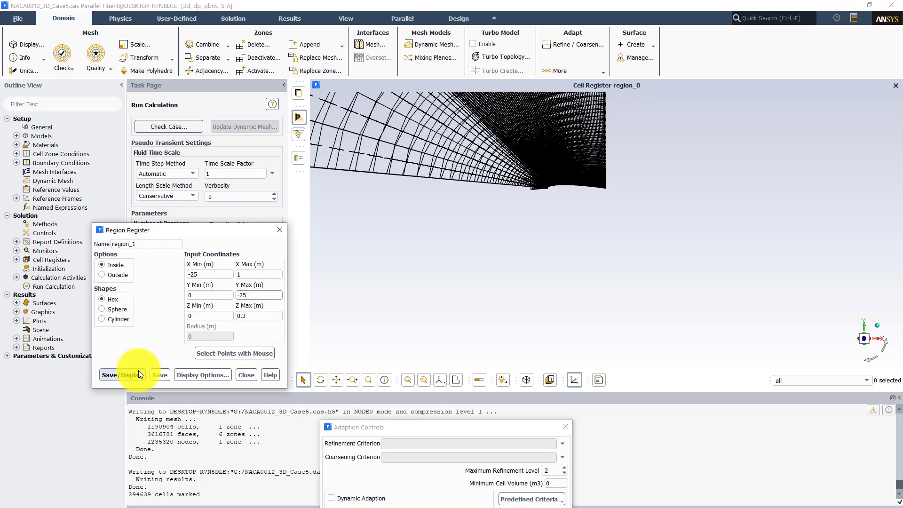
{"action": "left_click", "coordinate": [125, 376]}
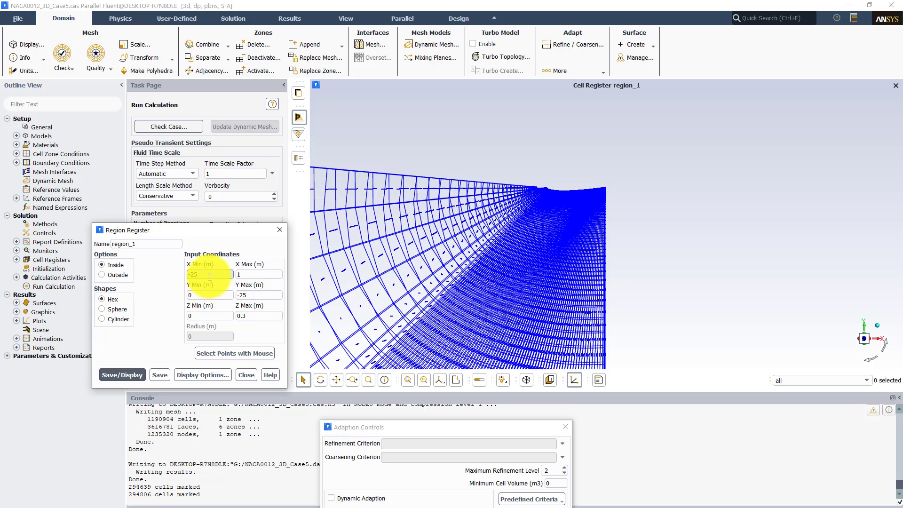
Set the region's X Min to 1 m and X Max to 55 m to cover the area behind the airfoil
{"action": "left_click_drag", "start_coordinate": [210, 277], "coordinate": [172, 279]}
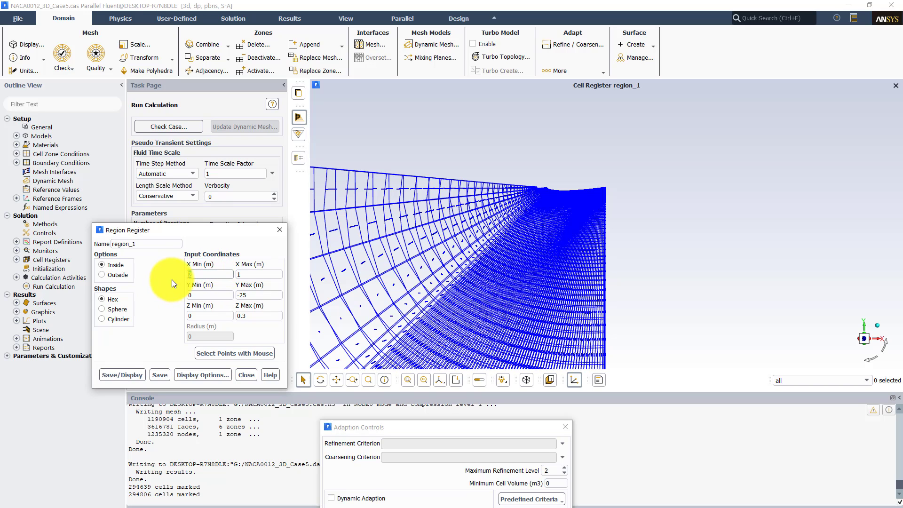
{"action": "type", "text": "1"}
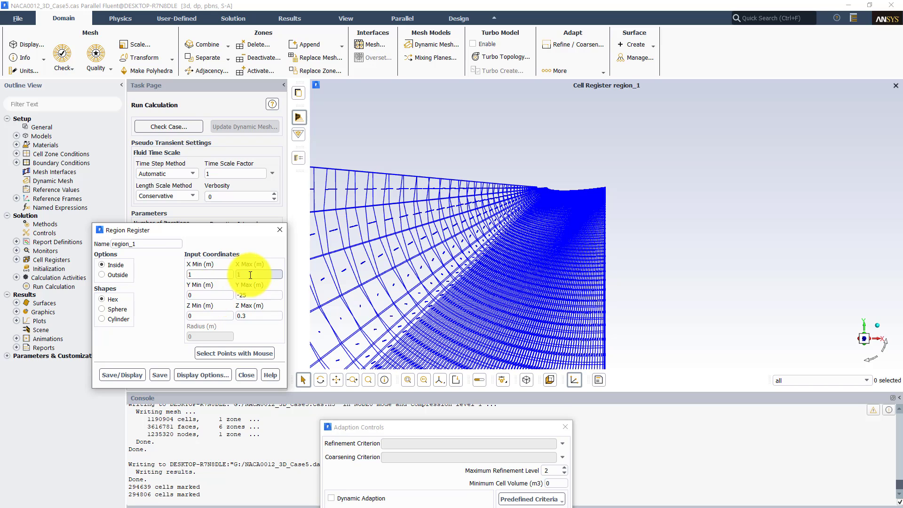
{"action": "key", "text": "Tab"}
{"action": "type", "text": "55"}
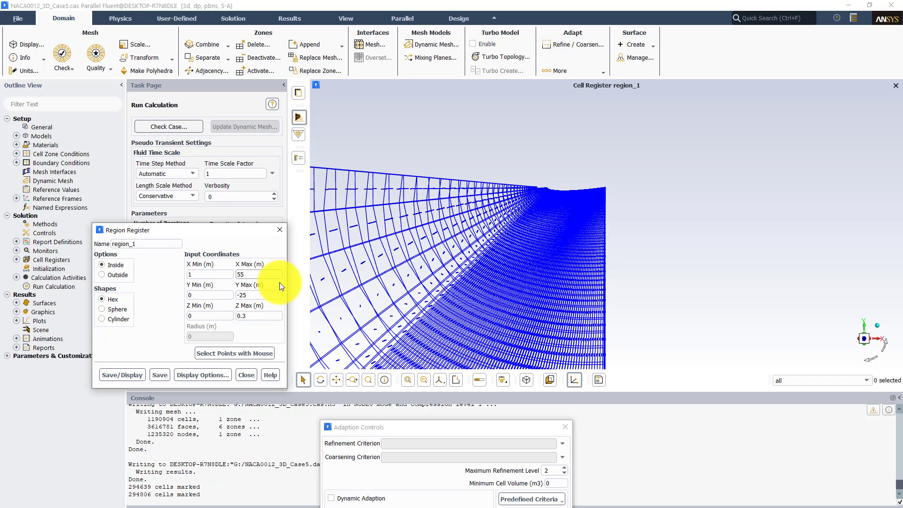
{"action": "left_click_drag", "start_coordinate": [264, 295], "coordinate": [189, 295]}
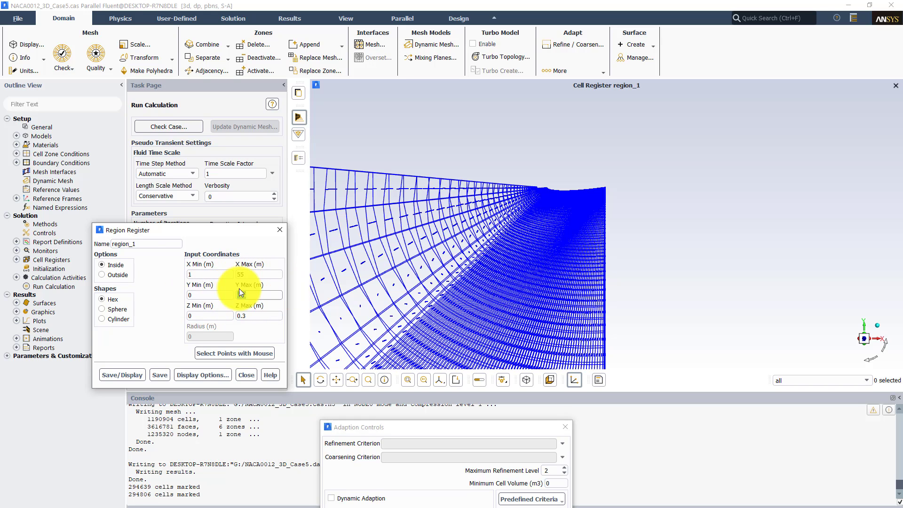
Rename the register as region_2, and save and display it
{"action": "double_click", "coordinate": [141, 245]}
{"action": "key", "text": "BackSpace"}
{"action": "type", "text": "2"}
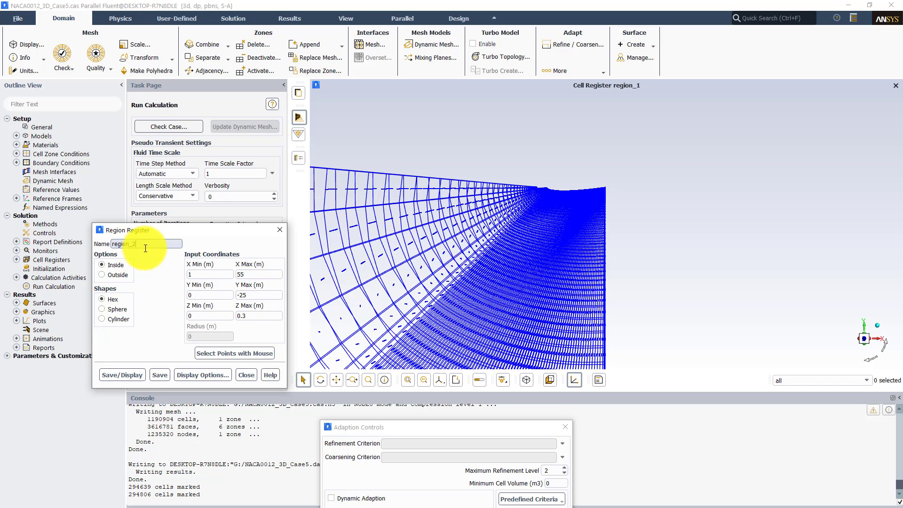
{"action": "left_click", "coordinate": [251, 294]}
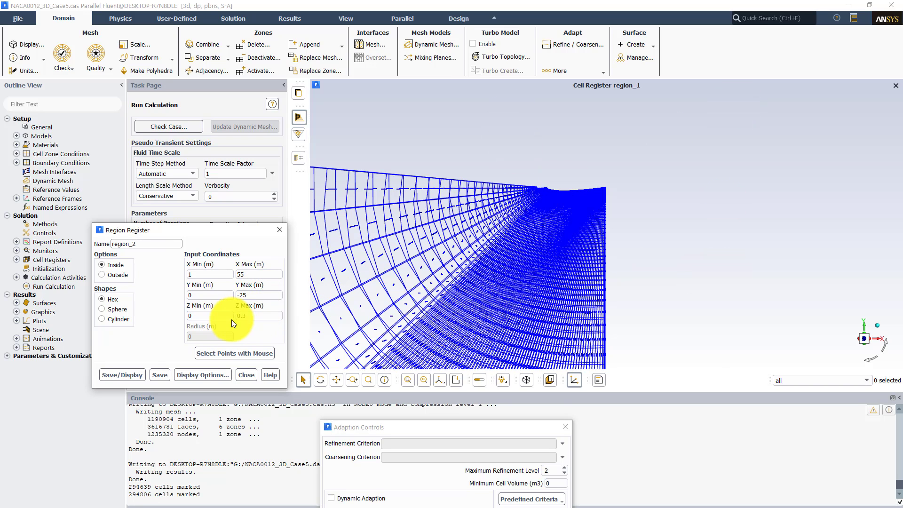
{"action": "left_click", "coordinate": [126, 374]}
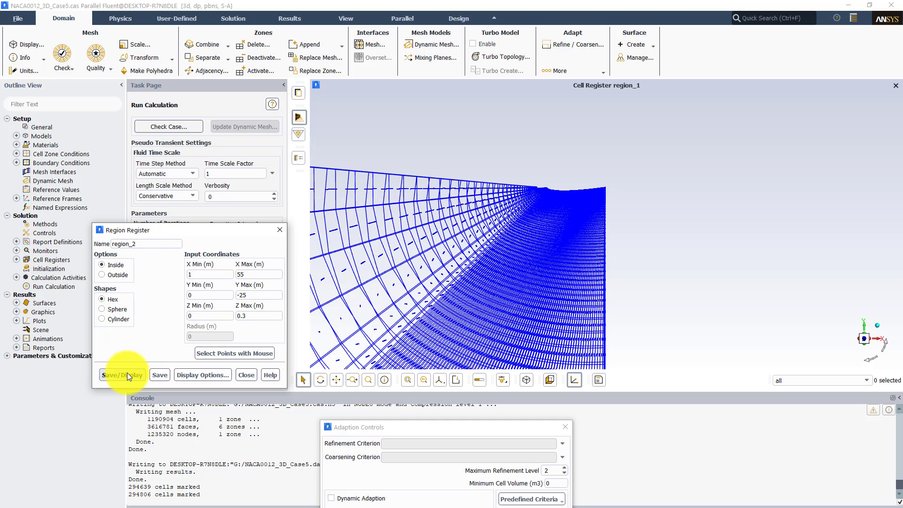
{"action": "left_click", "coordinate": [478, 272]}
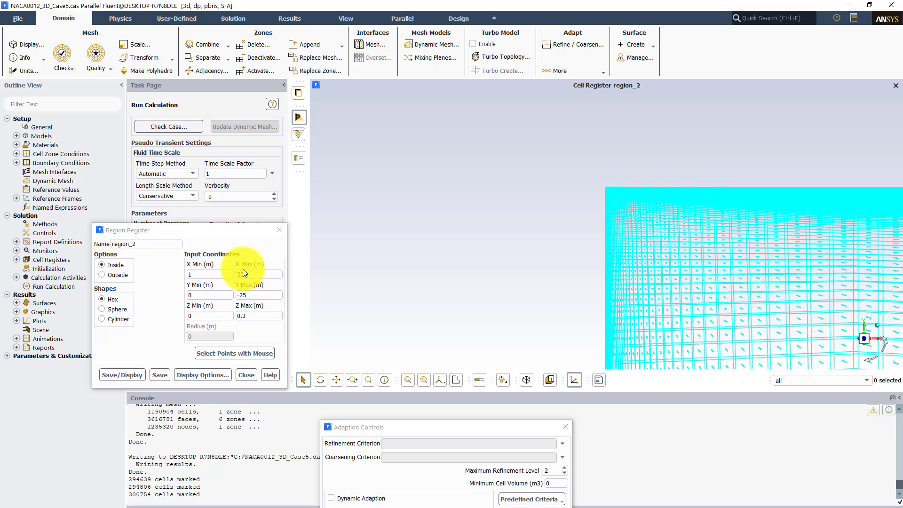
Set Y Max to 25 m, name the register region_3, and save and display it
{"action": "left_click", "coordinate": [252, 293]}
{"action": "type", "text": "25"}
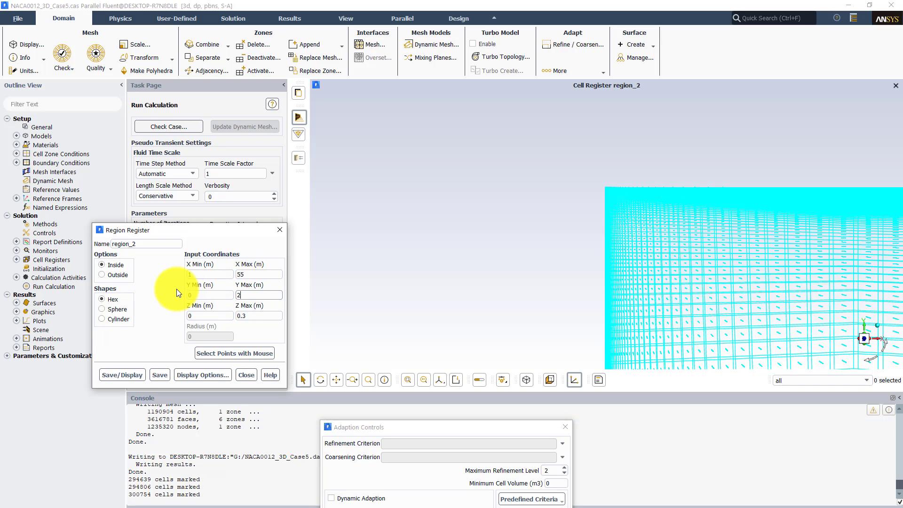
{"action": "left_click", "coordinate": [147, 244]}
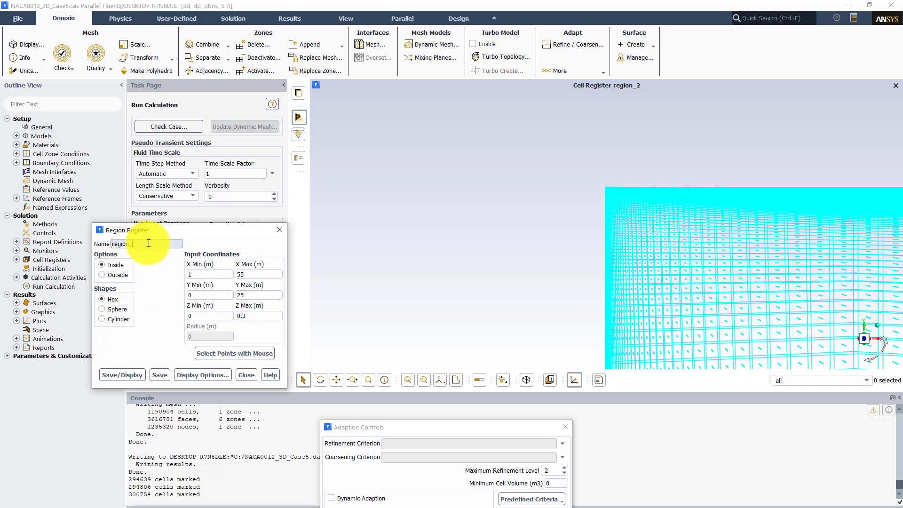
{"action": "type", "text": "3"}
{"action": "left_click", "coordinate": [123, 372]}
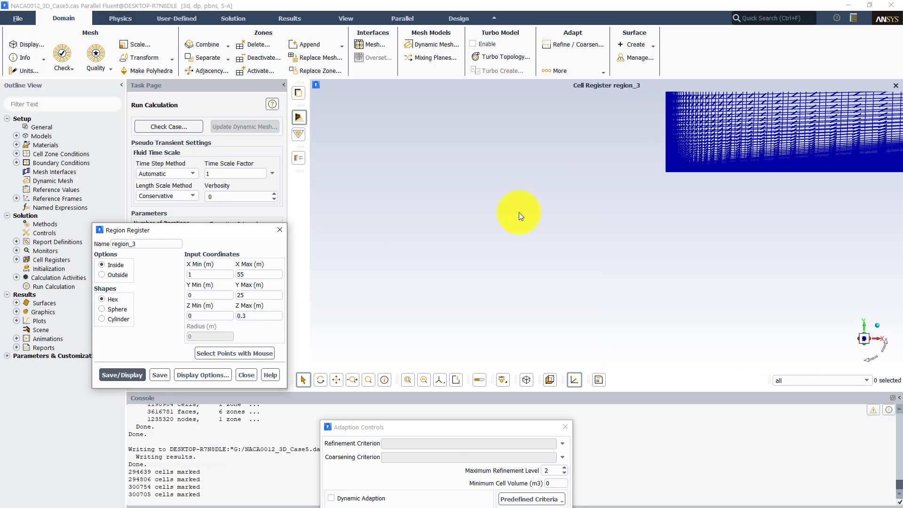
{"action": "scroll", "coordinate": [519, 212], "scroll_direction": "up", "scroll_amount": 3}
{"action": "left_click_drag", "start_coordinate": [720, 187], "coordinate": [517, 295]}
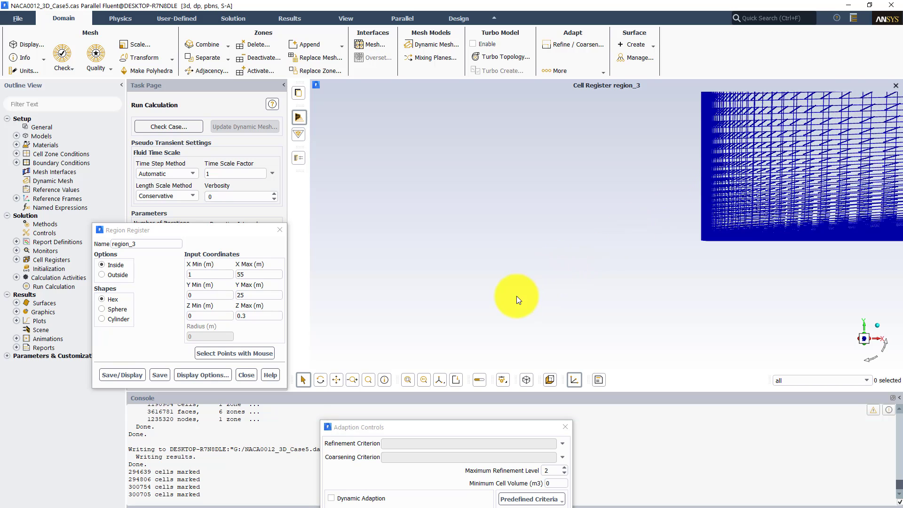
{"action": "left_click_drag", "start_coordinate": [651, 247], "coordinate": [510, 201]}
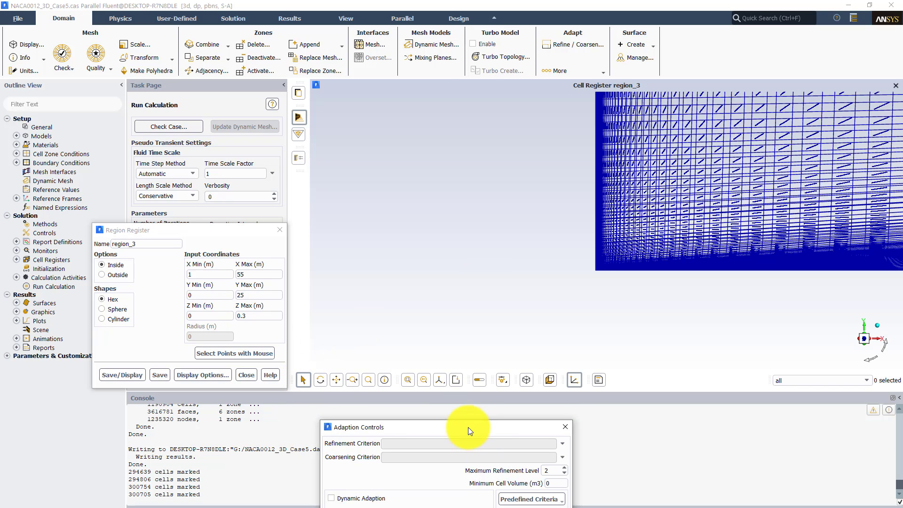
Redisplay the mesh on naca0012_airfoil and sym2, and move the adaption controls clear of the airfoil
{"action": "left_click_drag", "start_coordinate": [468, 427], "coordinate": [443, 233]}
{"action": "left_click", "coordinate": [33, 46]}
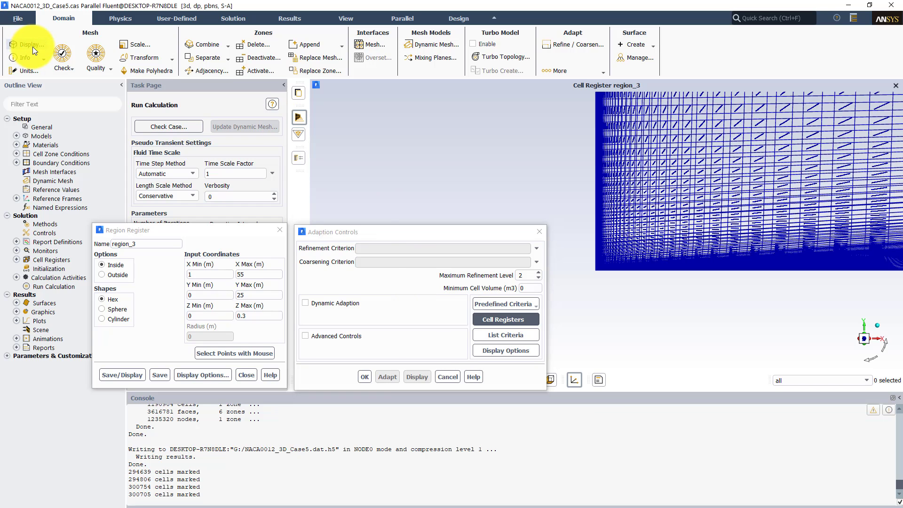
{"action": "left_click", "coordinate": [216, 377]}
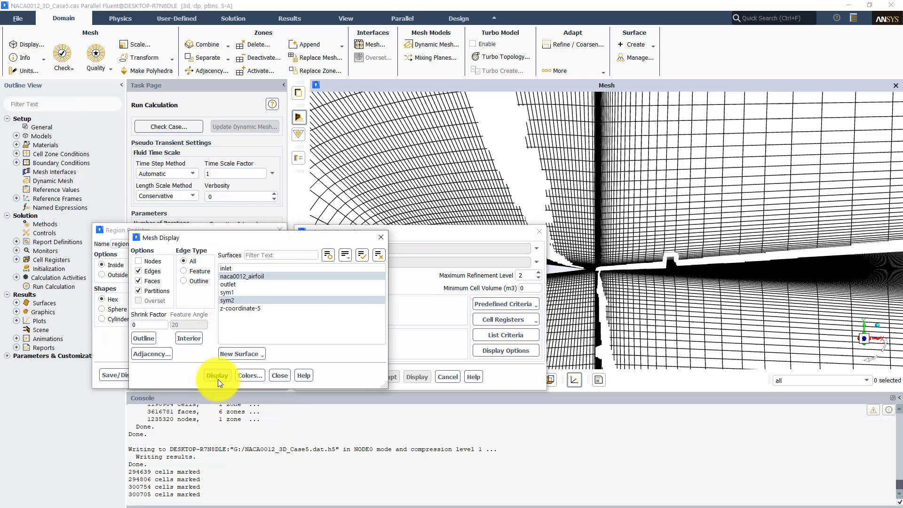
{"action": "left_click_drag", "start_coordinate": [450, 237], "coordinate": [565, 391]}
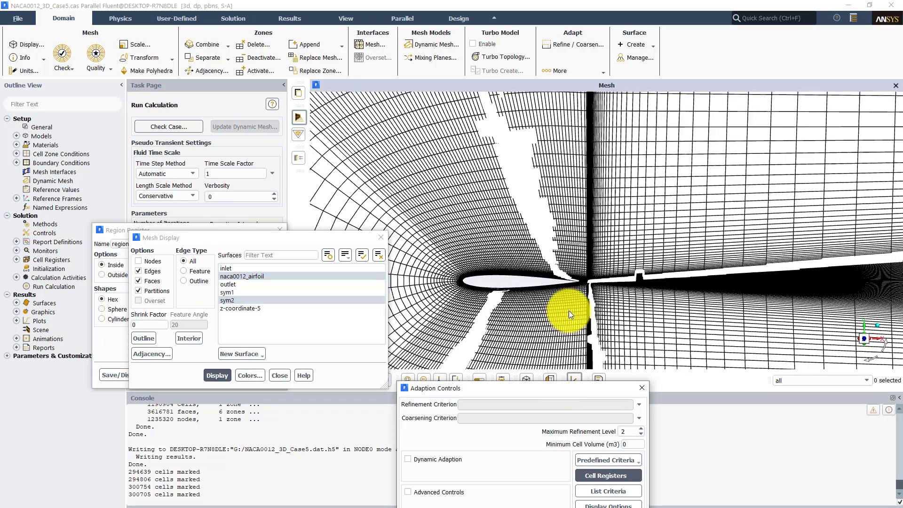
{"action": "scroll", "coordinate": [568, 310], "scroll_direction": "down", "scroll_amount": 2}
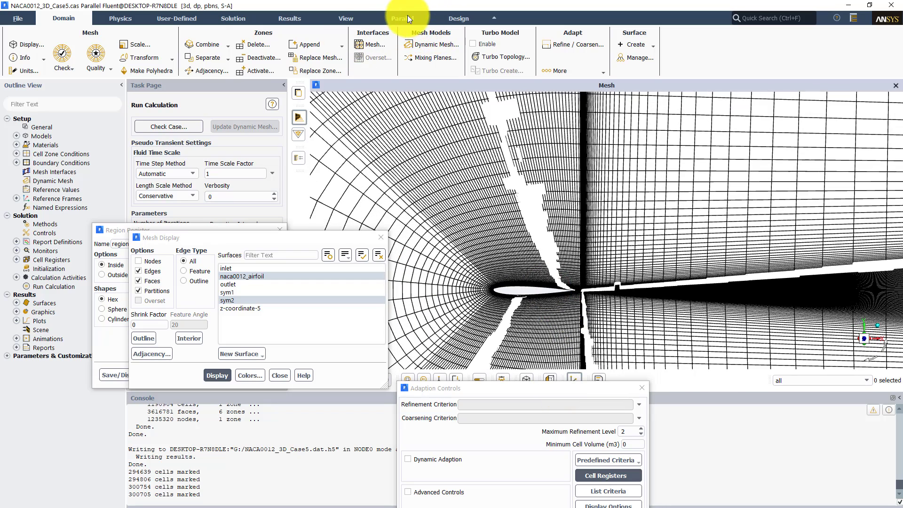
Open the partitioning and load balancing settings and print the active partition statistics
{"action": "left_click", "coordinate": [407, 16]}
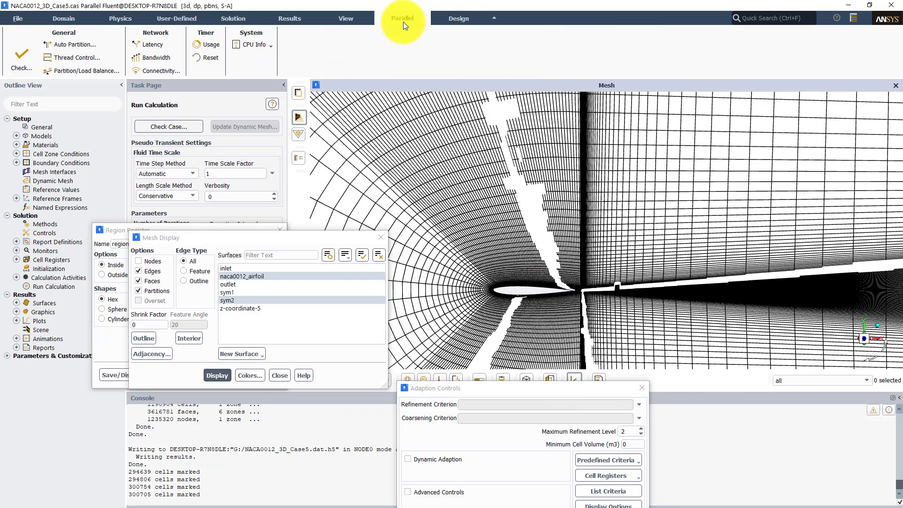
{"action": "left_click", "coordinate": [80, 72]}
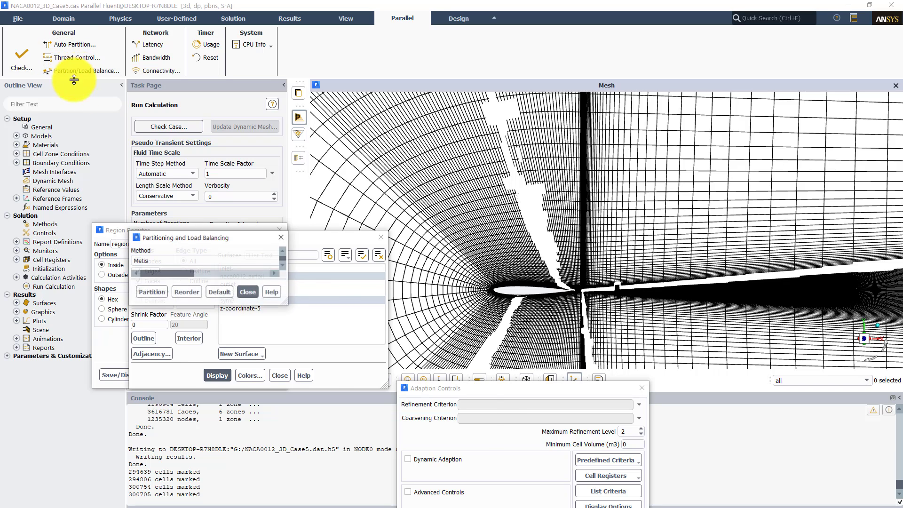
{"action": "left_click_drag", "start_coordinate": [249, 238], "coordinate": [191, 114]}
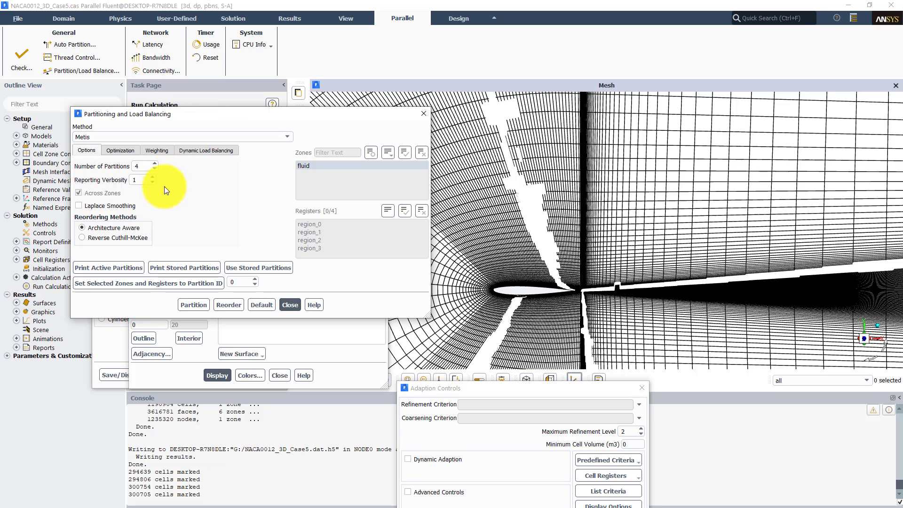
{"action": "left_click", "coordinate": [126, 267]}
Move the adaption controls, mesh display and region register dialogs away from the partitioning dialog and the console output
{"action": "left_click_drag", "start_coordinate": [526, 387], "coordinate": [703, 112]}
{"action": "left_click", "coordinate": [741, 121]}
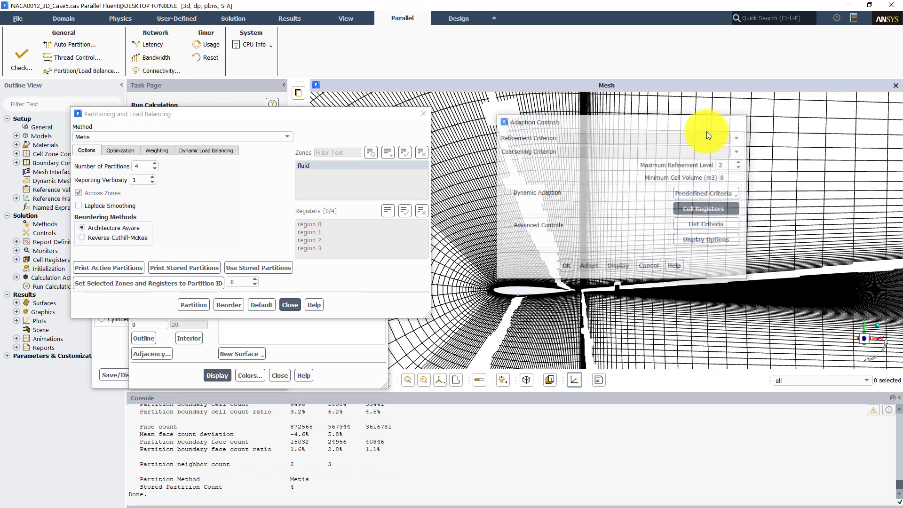
{"action": "left_click", "coordinate": [364, 352]}
{"action": "left_click_drag", "start_coordinate": [276, 241], "coordinate": [670, 151]}
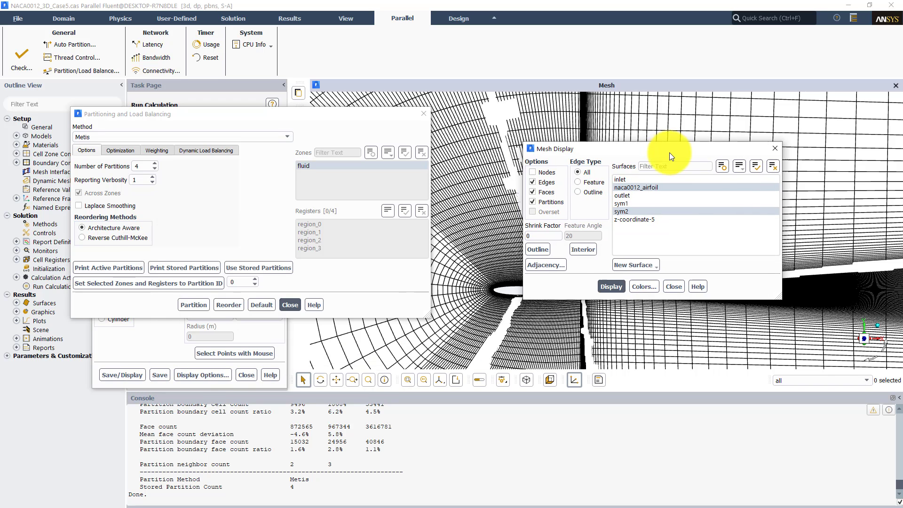
{"action": "left_click", "coordinate": [154, 331]}
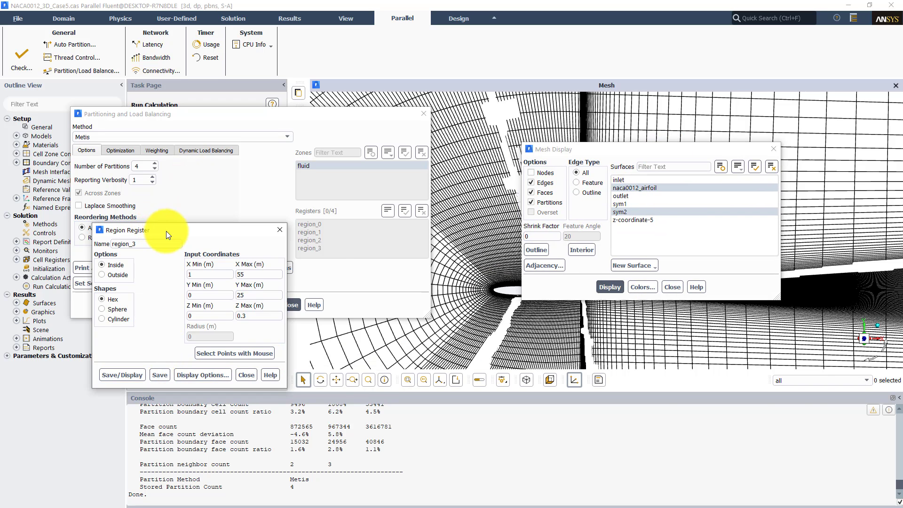
{"action": "left_click_drag", "start_coordinate": [166, 231], "coordinate": [692, 345]}
Review the active and stored partition statistics in the console and apply the stored partitions
{"action": "scroll", "coordinate": [236, 455], "scroll_direction": "up", "scroll_amount": 5}
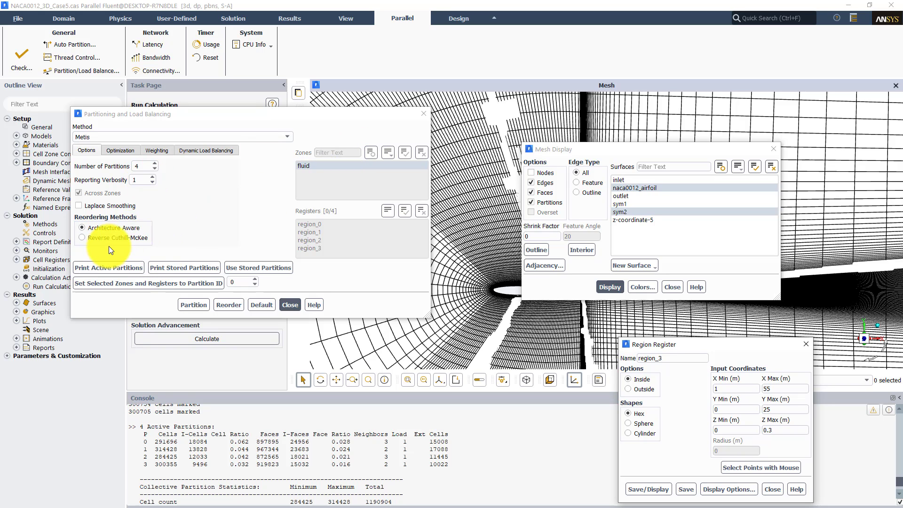
{"action": "left_click", "coordinate": [171, 269]}
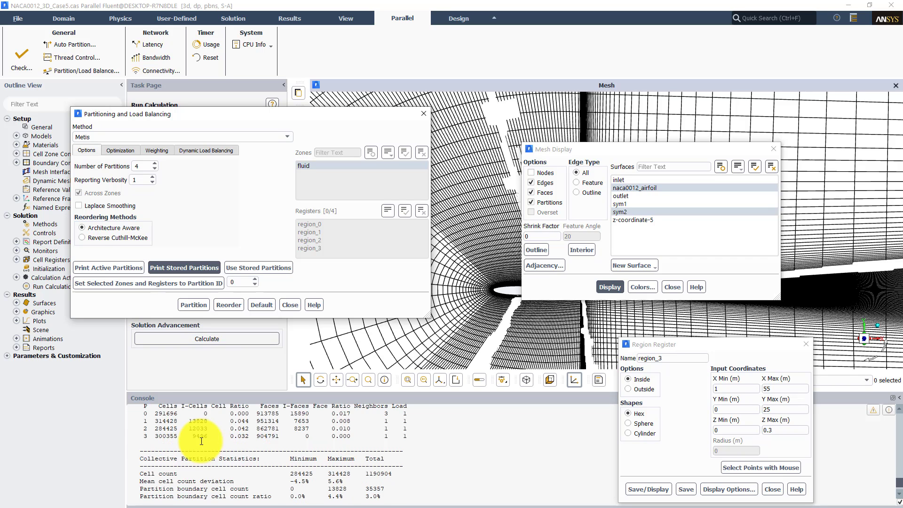
{"action": "left_click", "coordinate": [250, 271]}
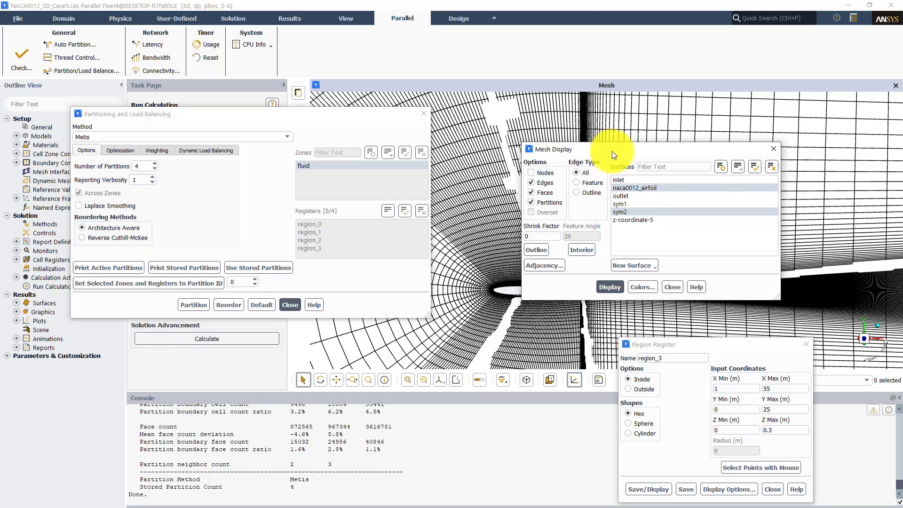
Set the fluid zone to partition ID 0, and repartition the mesh into 4 partitions with the Metis method
{"action": "left_click_drag", "start_coordinate": [612, 151], "coordinate": [644, 234]}
{"action": "left_click", "coordinate": [193, 285]}
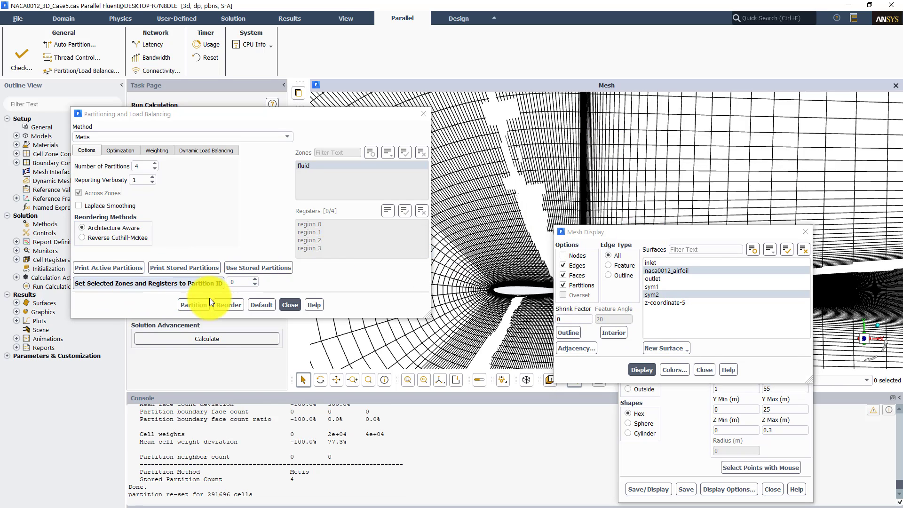
{"action": "left_click", "coordinate": [190, 305]}
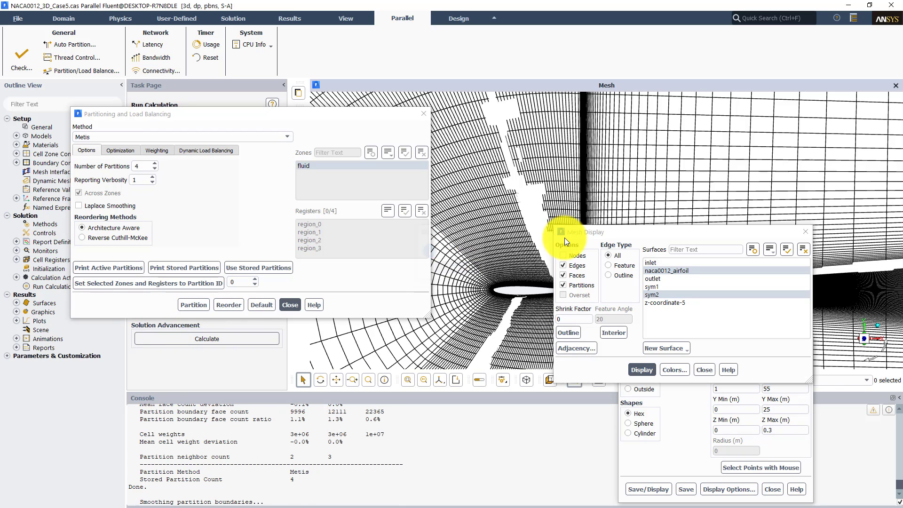
Redisplay the airfoil and sym2 mesh and print the active partition statistics again
{"action": "left_click", "coordinate": [641, 369]}
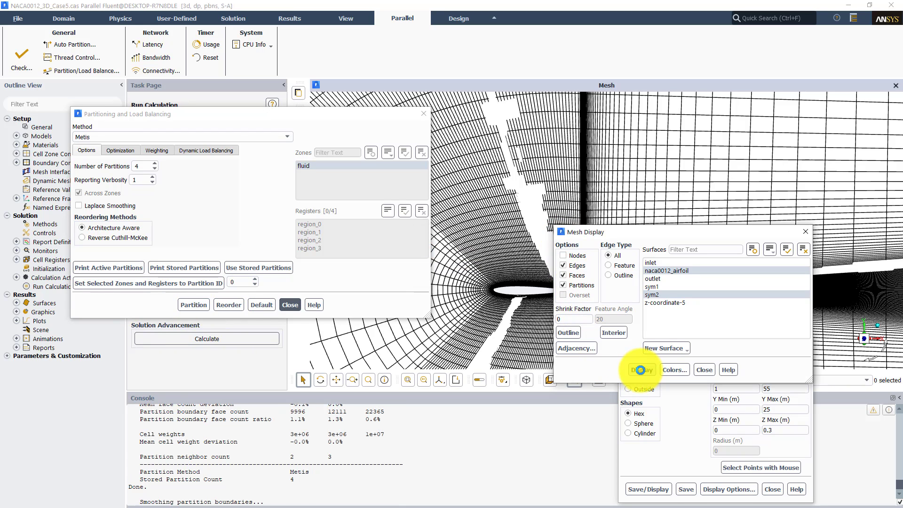
{"action": "left_click", "coordinate": [127, 267]}
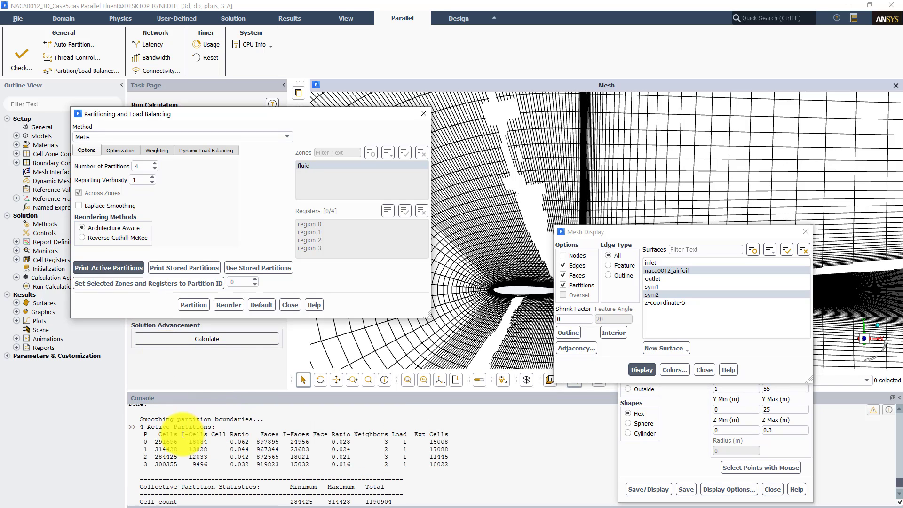
Apply the stored partitions, redisplay the airfoil and sym2 mesh, and move the mesh display dialog aside
{"action": "left_click", "coordinate": [251, 267]}
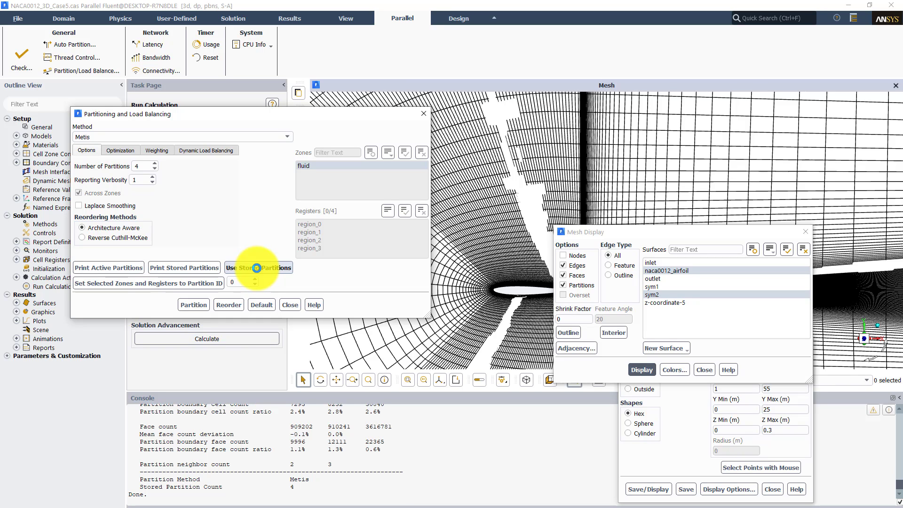
{"action": "left_click", "coordinate": [642, 371]}
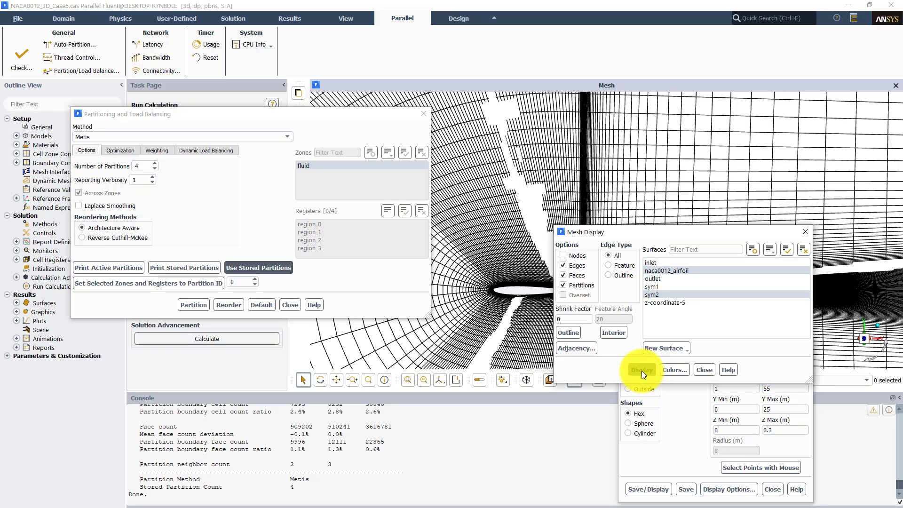
{"action": "left_click_drag", "start_coordinate": [630, 236], "coordinate": [705, 224]}
Assign the fluid zone to partition IDs 0, 1, 2 and 3 in turn, ending with ID 3
{"action": "left_click", "coordinate": [120, 283]}
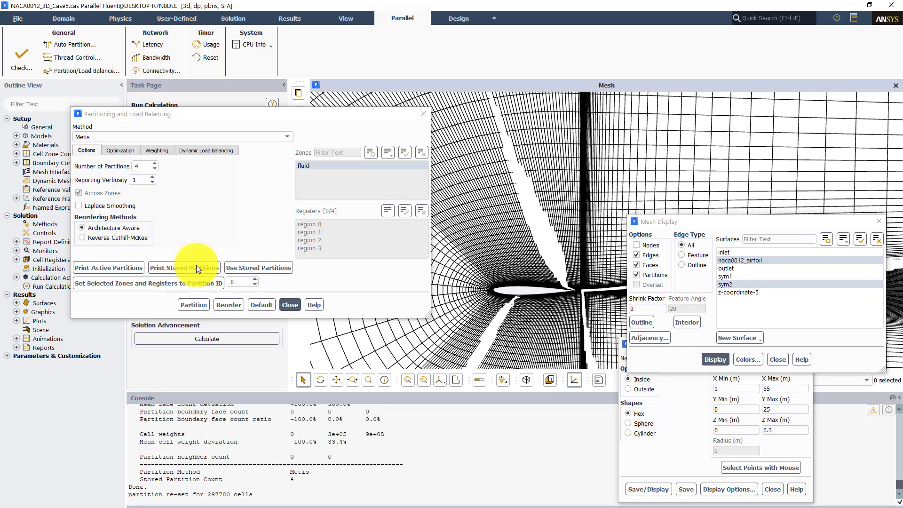
{"action": "left_click", "coordinate": [254, 279]}
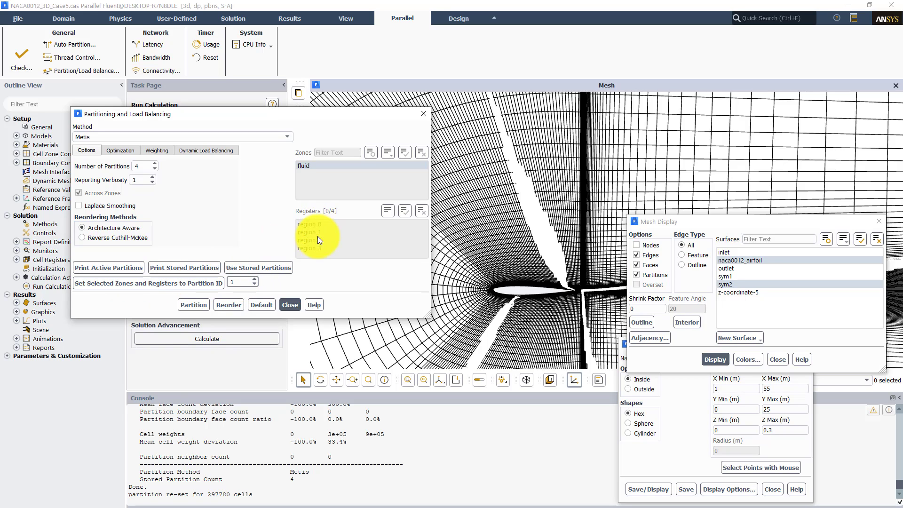
{"action": "left_click", "coordinate": [181, 284]}
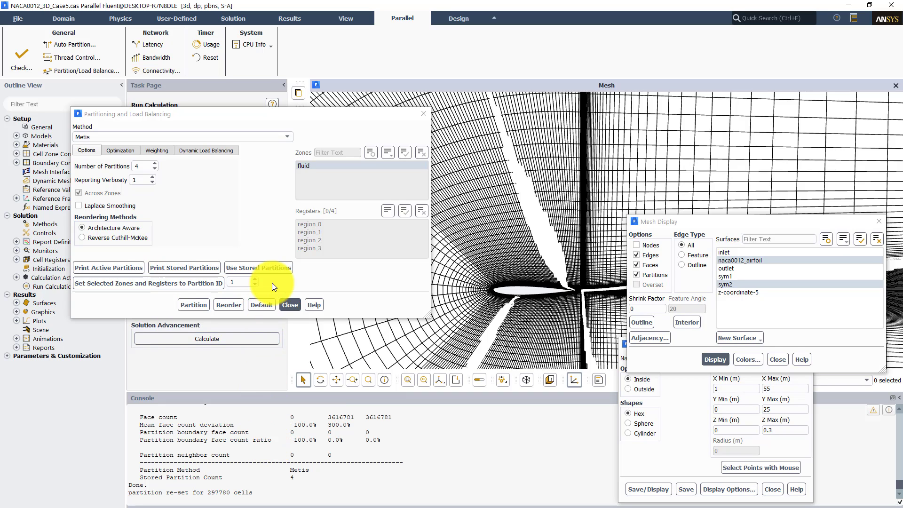
{"action": "left_click", "coordinate": [254, 279]}
{"action": "left_click", "coordinate": [202, 284]}
{"action": "left_click", "coordinate": [255, 279]}
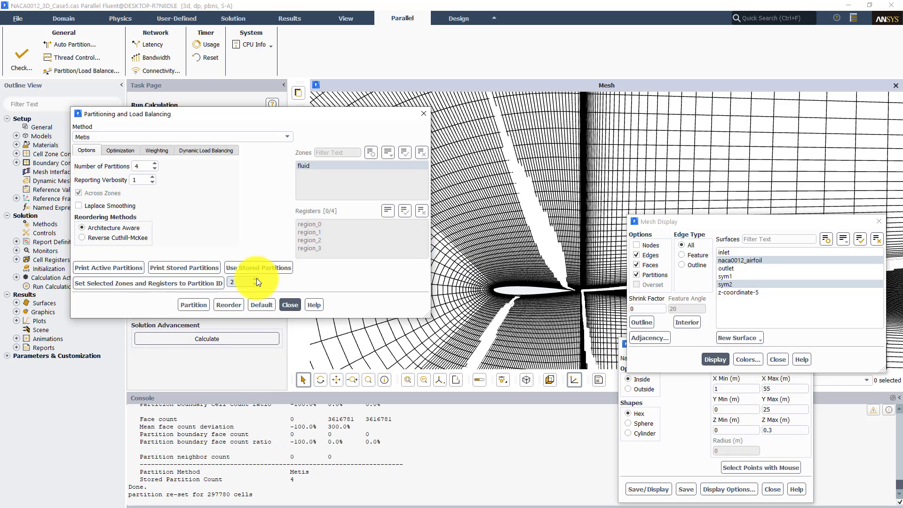
{"action": "left_click", "coordinate": [196, 283]}
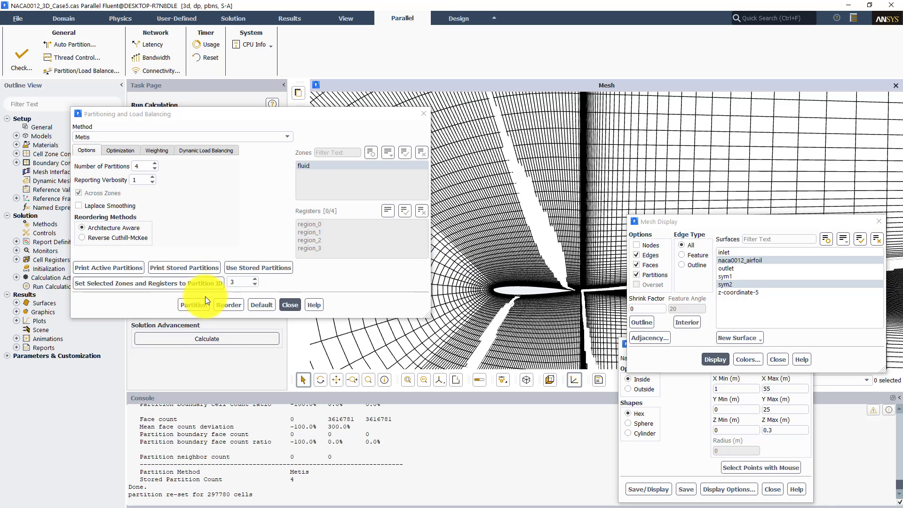
Print the active and stored partition statistics, redisplay the mesh, and highlight the stored cell count of partition 3
{"action": "left_click", "coordinate": [124, 266]}
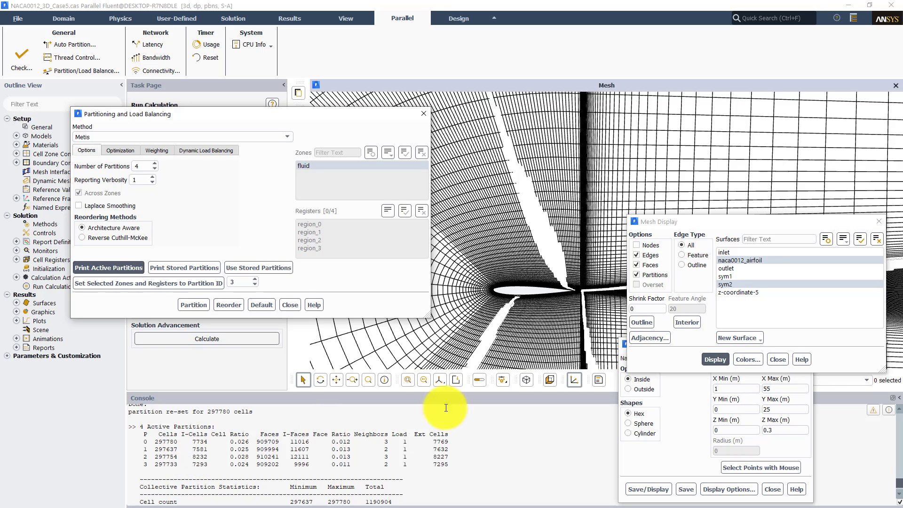
{"action": "left_click", "coordinate": [717, 359]}
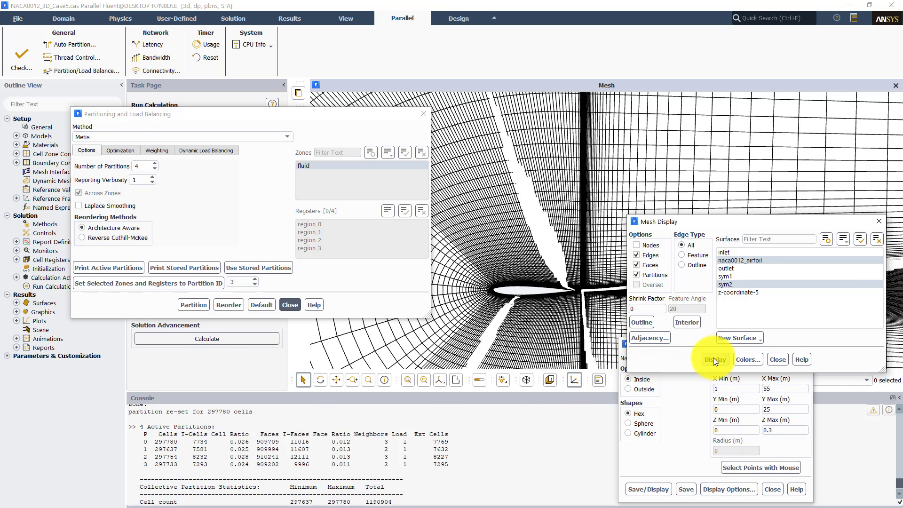
{"action": "left_click", "coordinate": [179, 266]}
{"action": "scroll", "coordinate": [183, 445], "scroll_direction": "up", "scroll_amount": 2}
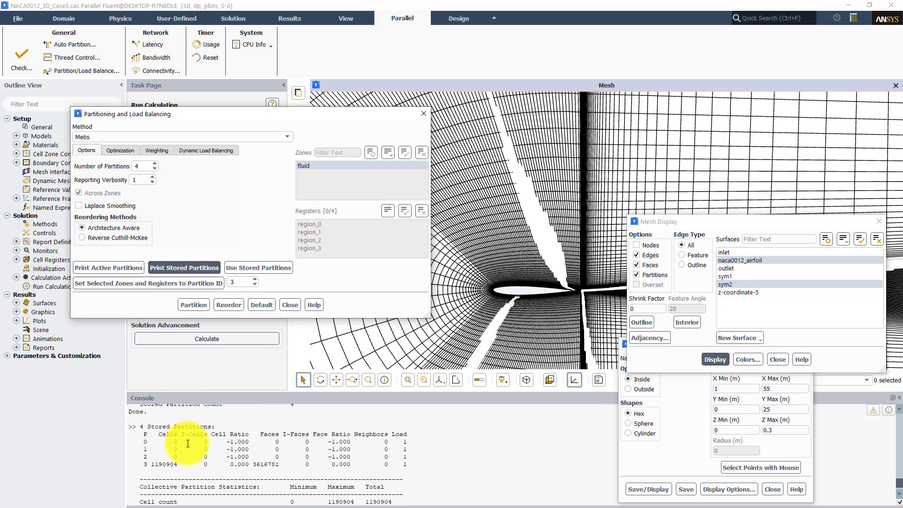
{"action": "left_click", "coordinate": [182, 465]}
{"action": "left_click_drag", "start_coordinate": [182, 465], "coordinate": [140, 465]}
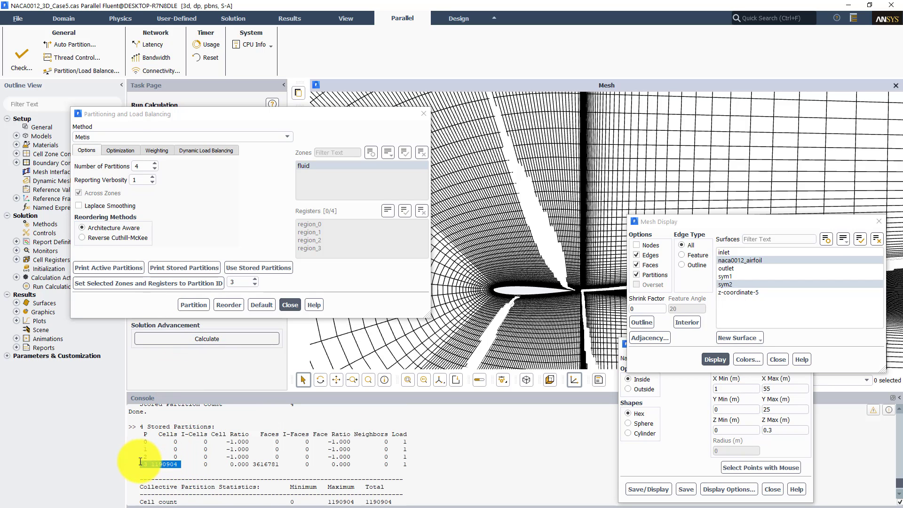
Apply the stored assignment of all cells to partition 3 and redisplay the mesh
{"action": "left_click", "coordinate": [255, 268]}
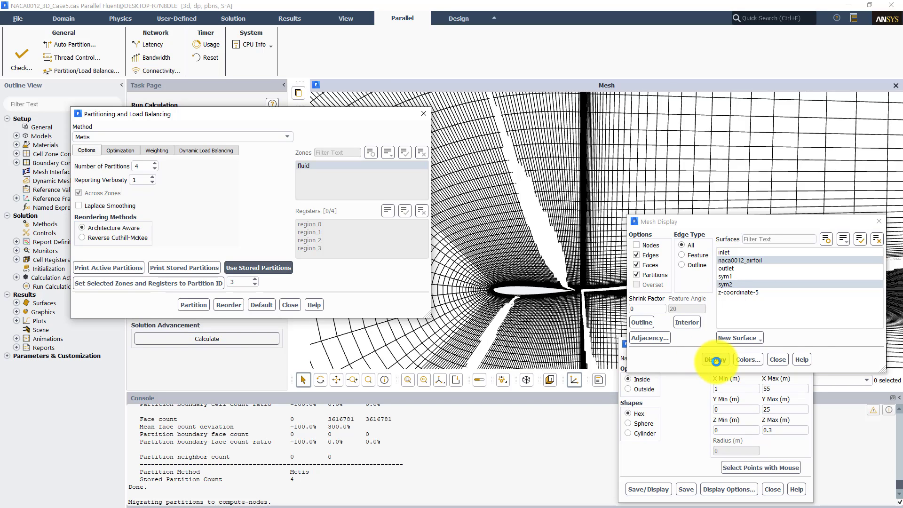
{"action": "left_click", "coordinate": [715, 360]}
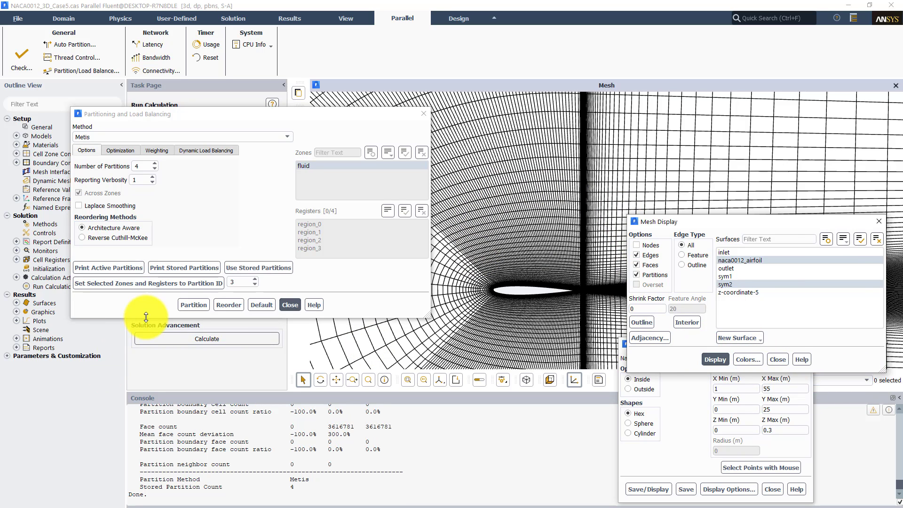
Repartition the mesh into 4 partitions with the Metis method and redisplay the airfoil and sym2 mesh
{"action": "left_click", "coordinate": [182, 304]}
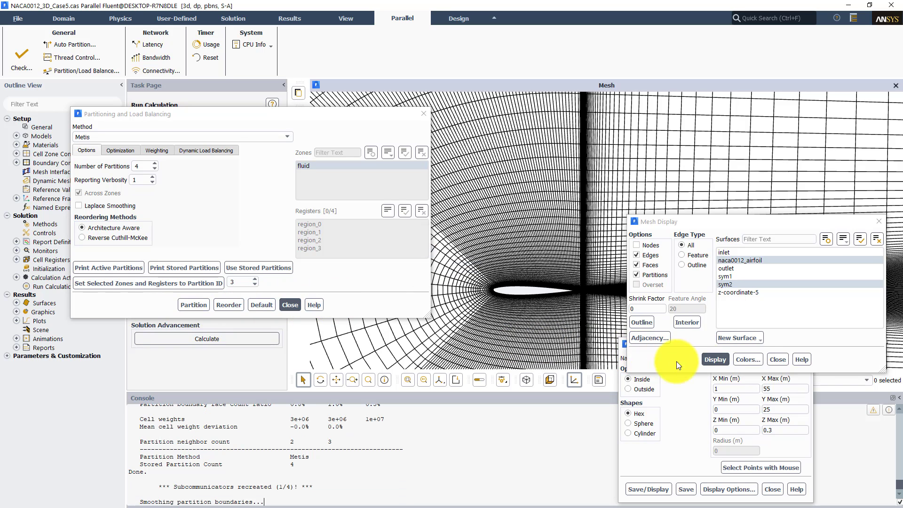
{"action": "left_click", "coordinate": [715, 360]}
{"action": "left_click", "coordinate": [639, 335]}
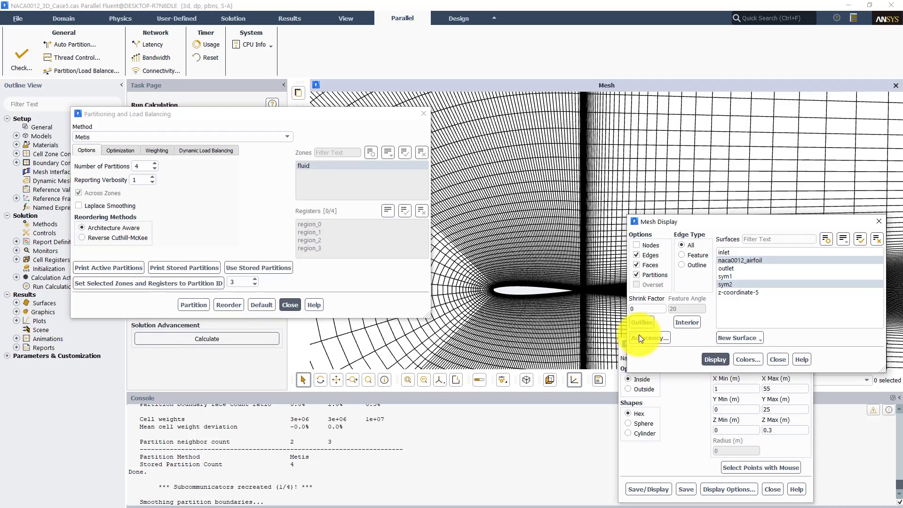
{"action": "left_click_drag", "start_coordinate": [462, 286], "coordinate": [490, 288]}
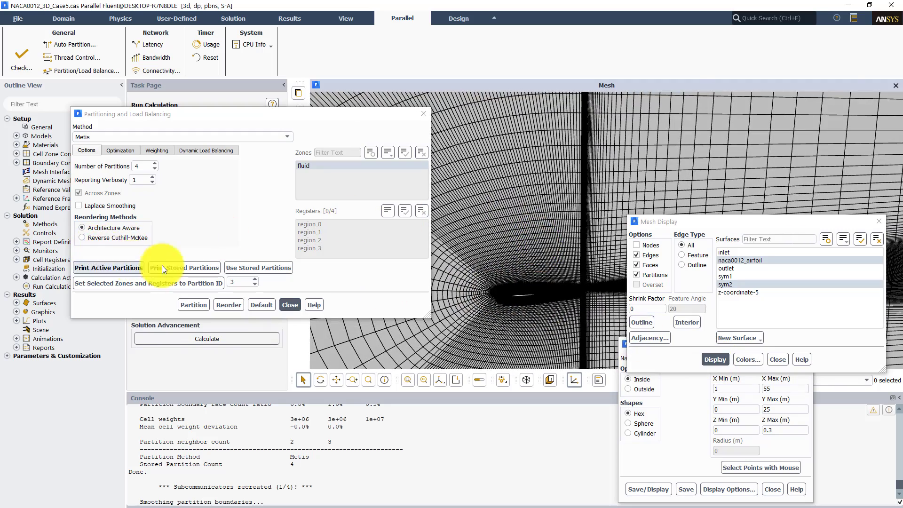
Compare the active and stored partition statistics in the console and put the new stored partitions into use
{"action": "left_click", "coordinate": [111, 267]}
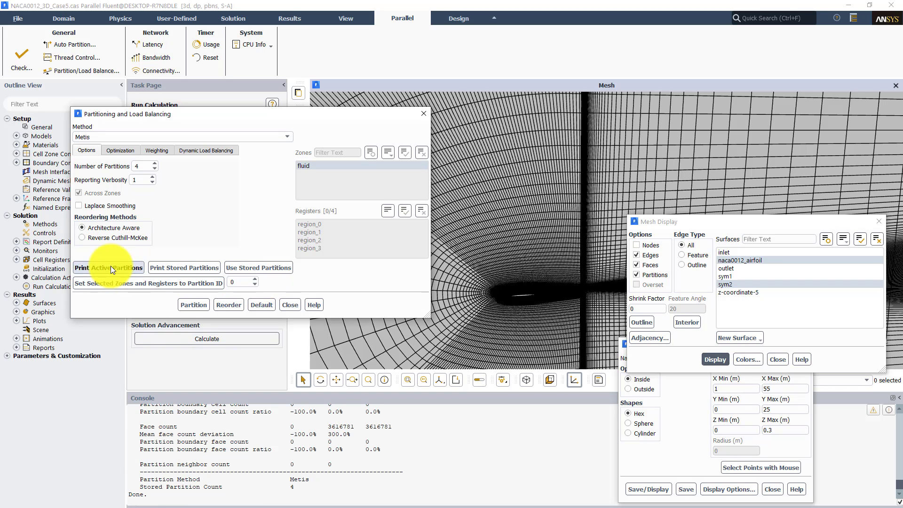
{"action": "scroll", "coordinate": [258, 414], "scroll_direction": "up", "scroll_amount": 4}
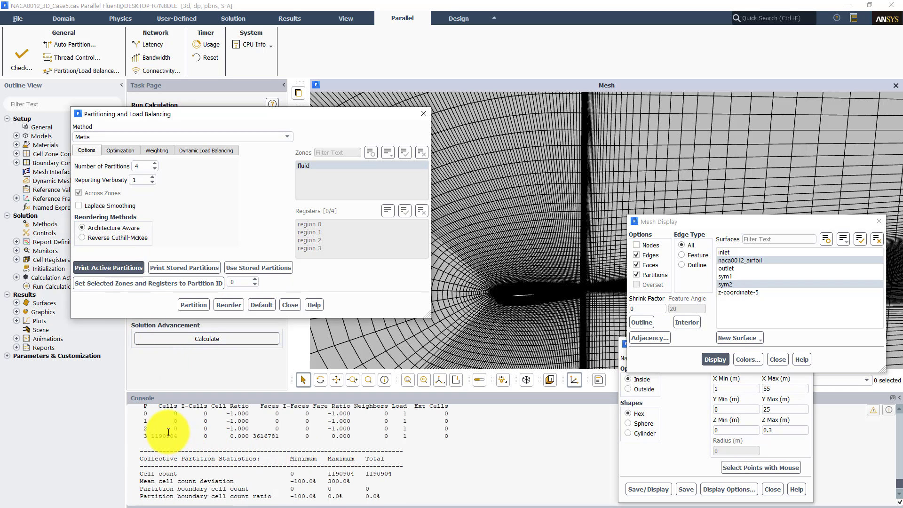
{"action": "left_click", "coordinate": [183, 269]}
{"action": "scroll", "coordinate": [232, 410], "scroll_direction": "up", "scroll_amount": 3}
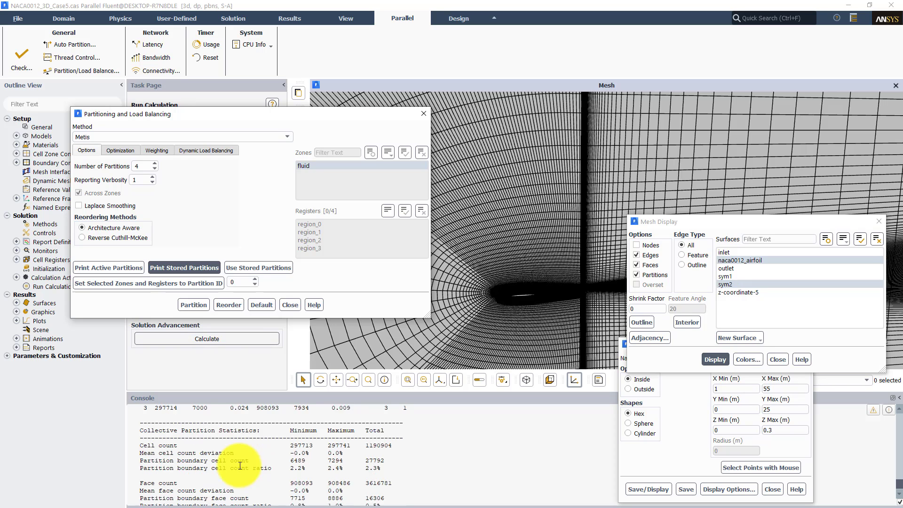
{"action": "left_click", "coordinate": [256, 270]}
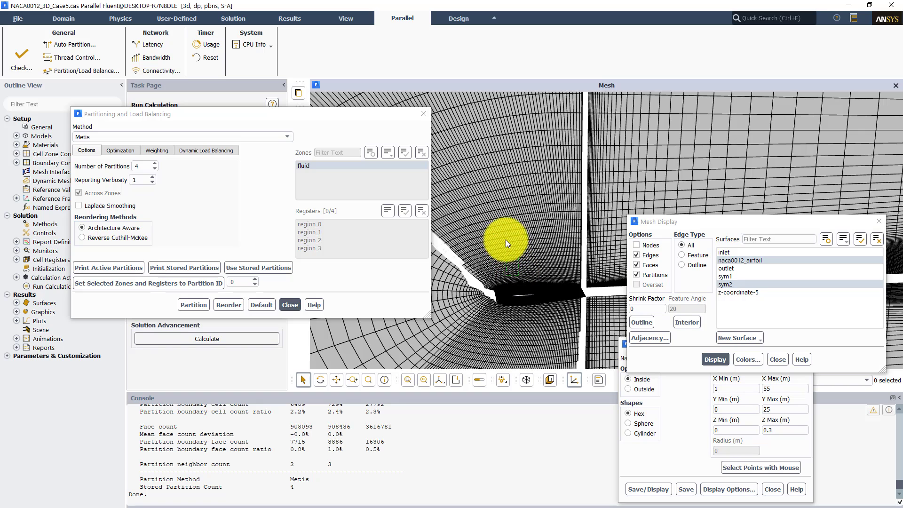
{"action": "left_click", "coordinate": [482, 279]}
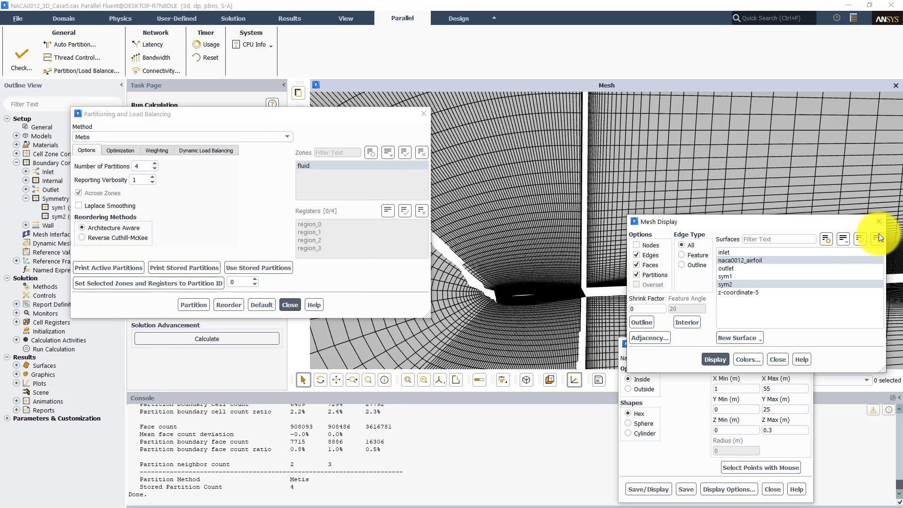
Close the mesh display, region register and partitioning dialogs, and inspect the partition boundaries around the airfoil's leading edge
{"action": "left_click", "coordinate": [880, 220]}
{"action": "left_click", "coordinate": [801, 339]}
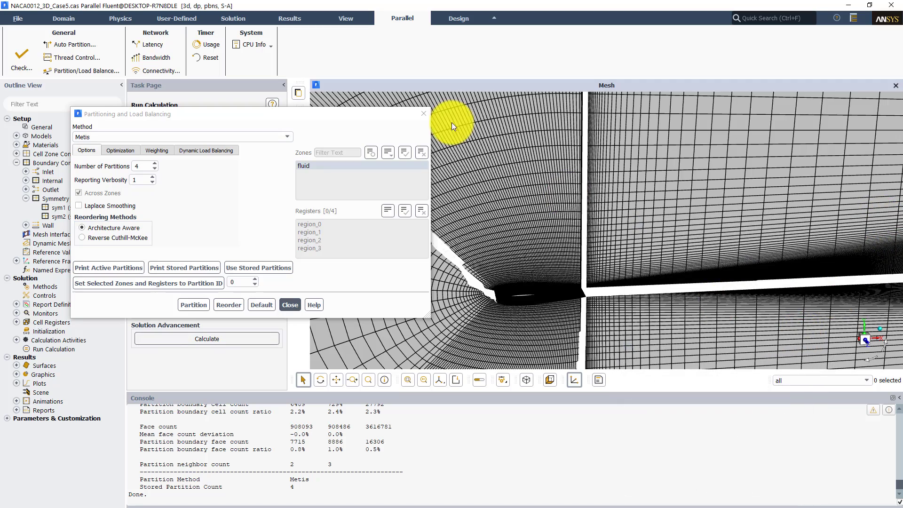
{"action": "left_click", "coordinate": [424, 113]}
{"action": "scroll", "coordinate": [433, 240], "scroll_direction": "up", "scroll_amount": 5}
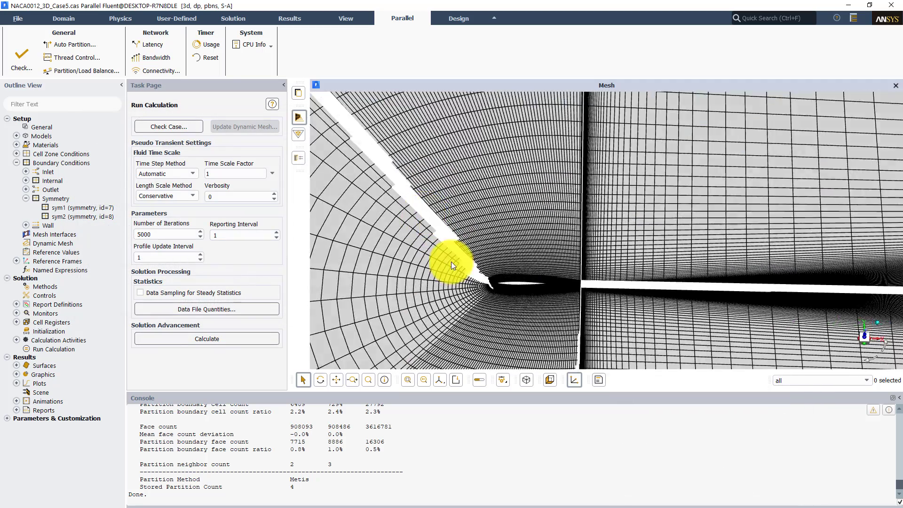
{"action": "left_click_drag", "start_coordinate": [540, 306], "coordinate": [456, 275]}
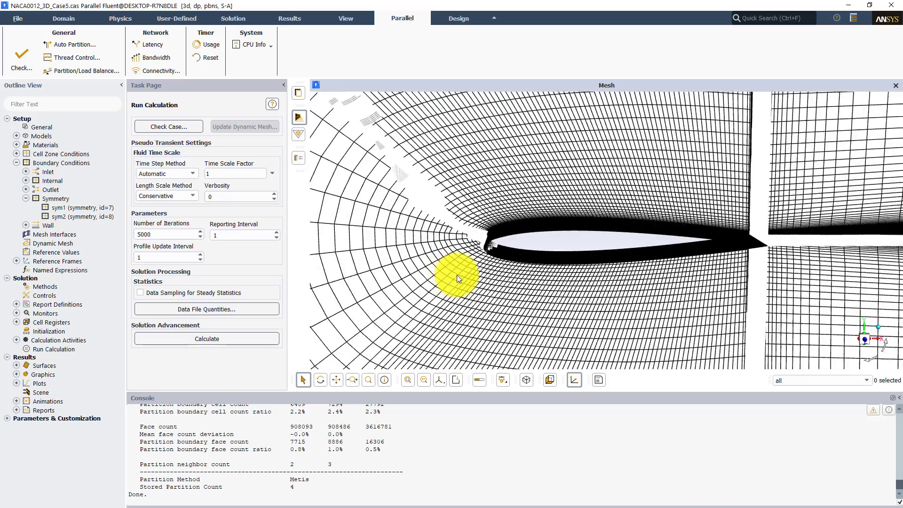
{"action": "scroll", "coordinate": [456, 275], "scroll_direction": "up", "scroll_amount": 5}
{"action": "left_click_drag", "start_coordinate": [537, 239], "coordinate": [464, 252]}
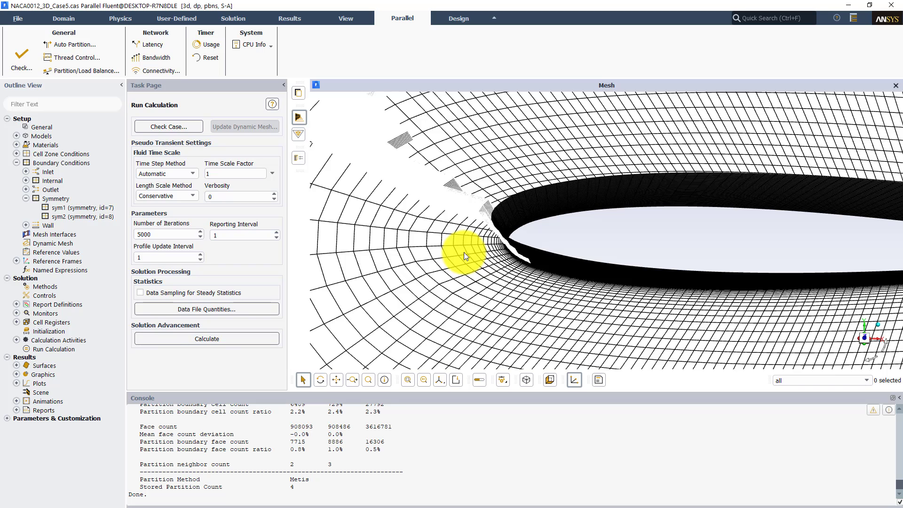
{"action": "left_click_drag", "start_coordinate": [464, 252], "coordinate": [467, 264]}
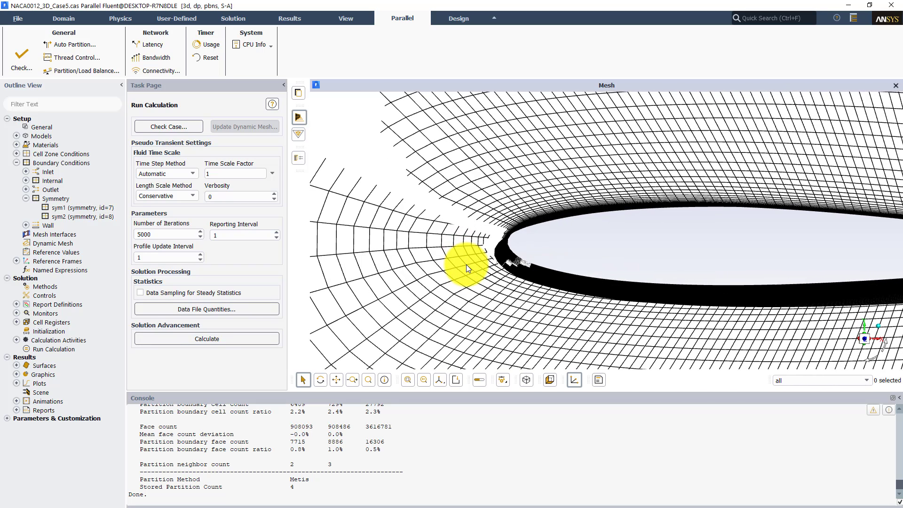
Initialize the solution with the Hybrid method and run the calculation for 100 iterations
{"action": "left_click", "coordinate": [49, 331]}
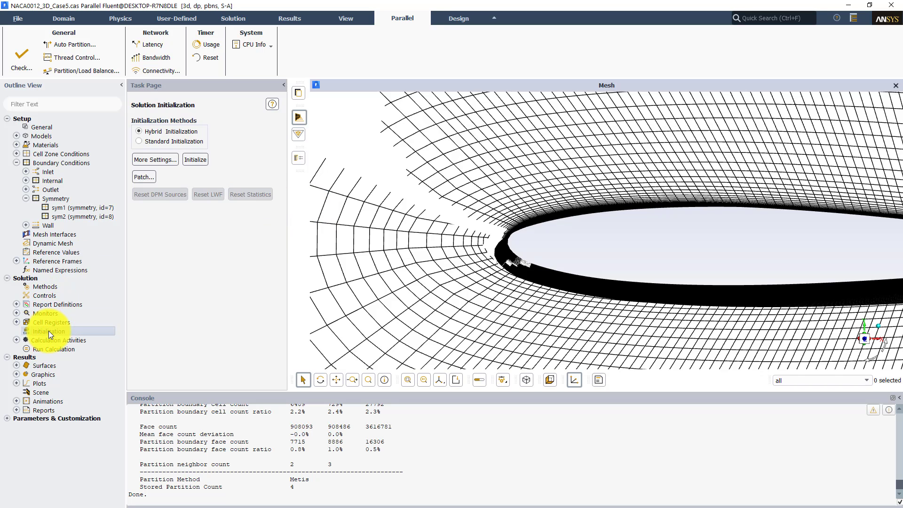
{"action": "left_click", "coordinate": [198, 160]}
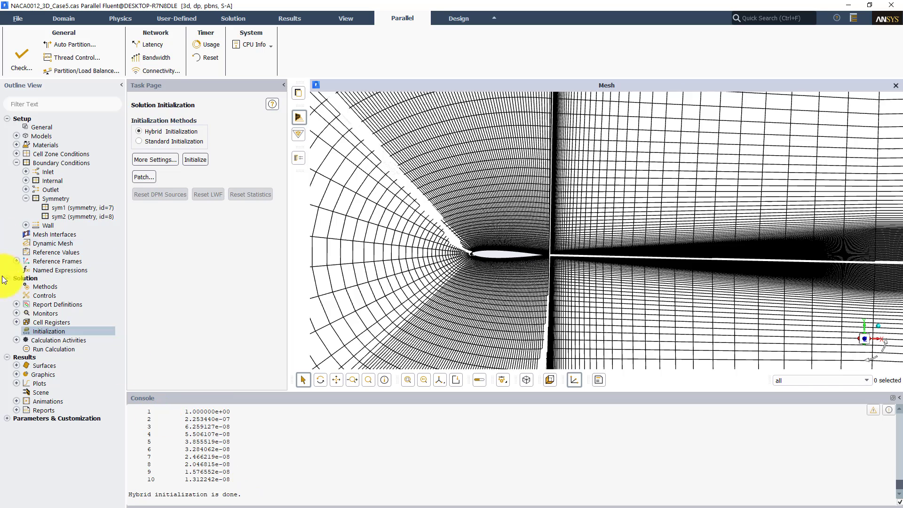
{"action": "left_click", "coordinate": [61, 348]}
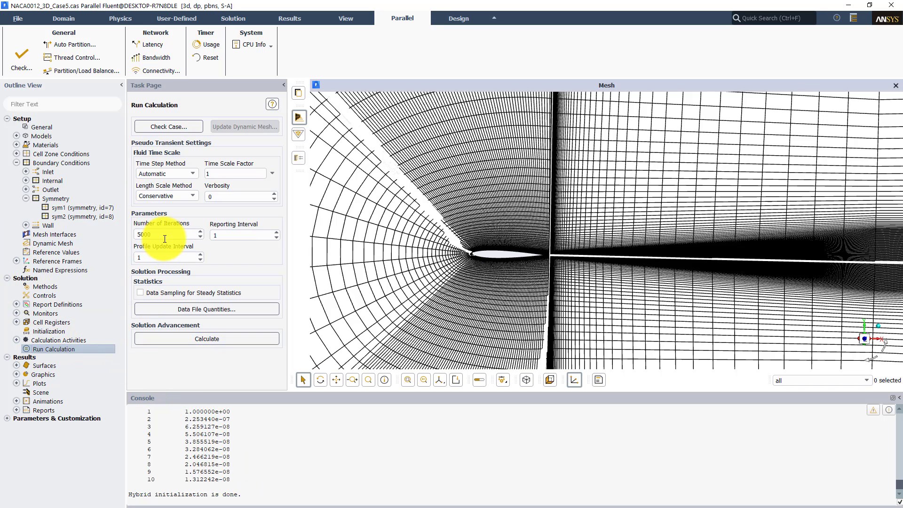
{"action": "left_click_drag", "start_coordinate": [168, 233], "coordinate": [124, 236]}
{"action": "type", "text": "100"}
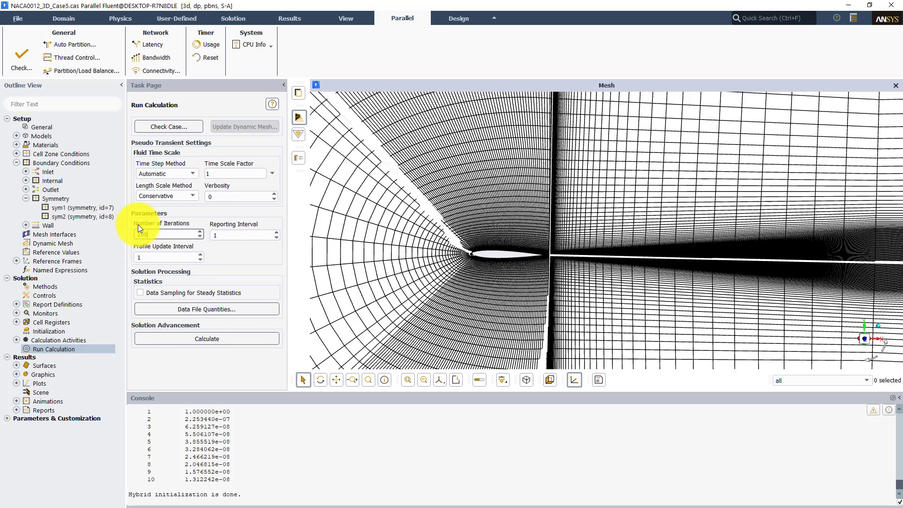
{"action": "left_click", "coordinate": [196, 335]}
{"action": "left_click", "coordinate": [465, 294]}
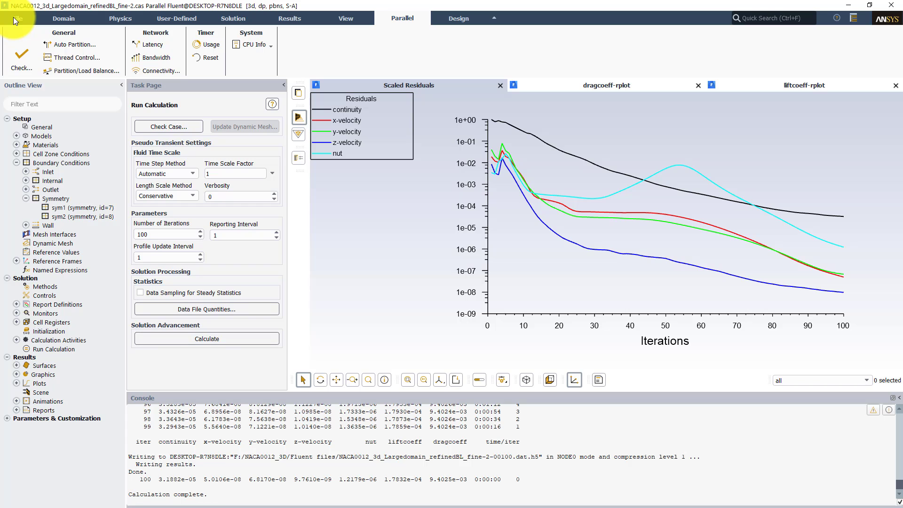
Save the case and data to the G: drive as NACA0012_3D_Case5.cas.h5, overwriting the existing files
{"action": "left_click", "coordinate": [14, 17]}
{"action": "mouse_move", "coordinate": [23, 44]}
{"action": "left_click", "coordinate": [111, 57]}
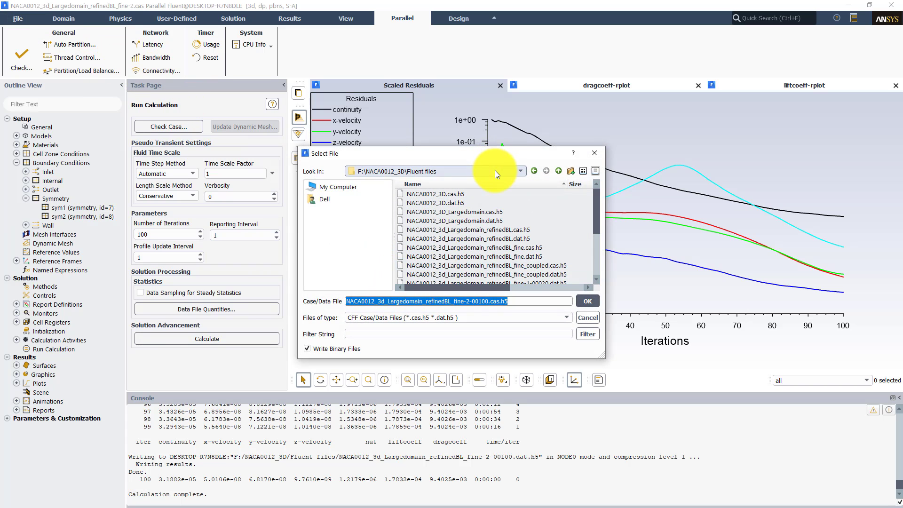
{"action": "left_click", "coordinate": [495, 170]}
{"action": "left_click", "coordinate": [403, 267]}
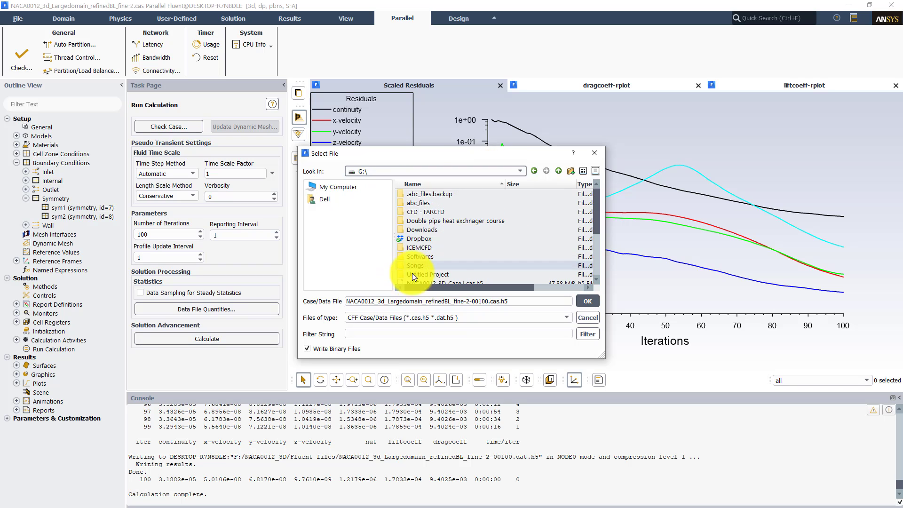
{"action": "scroll", "coordinate": [470, 277], "scroll_direction": "down", "scroll_amount": 3}
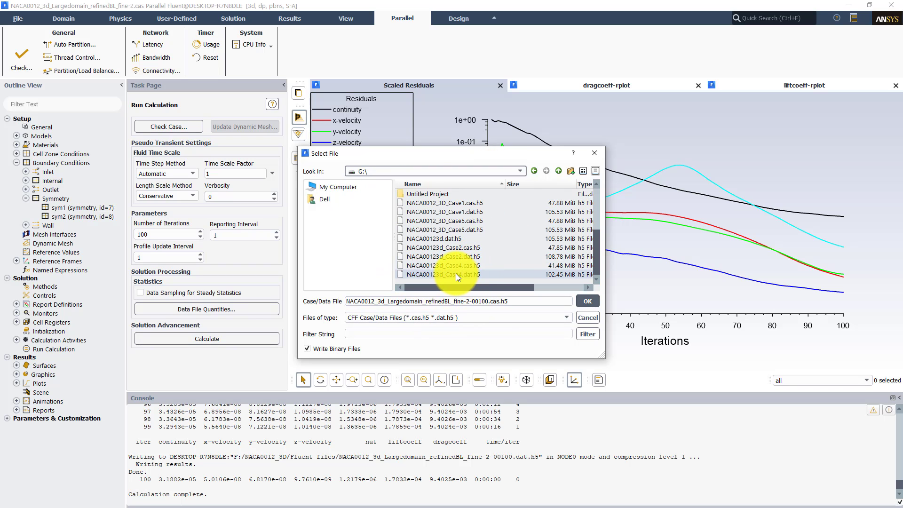
{"action": "left_click", "coordinate": [470, 221]}
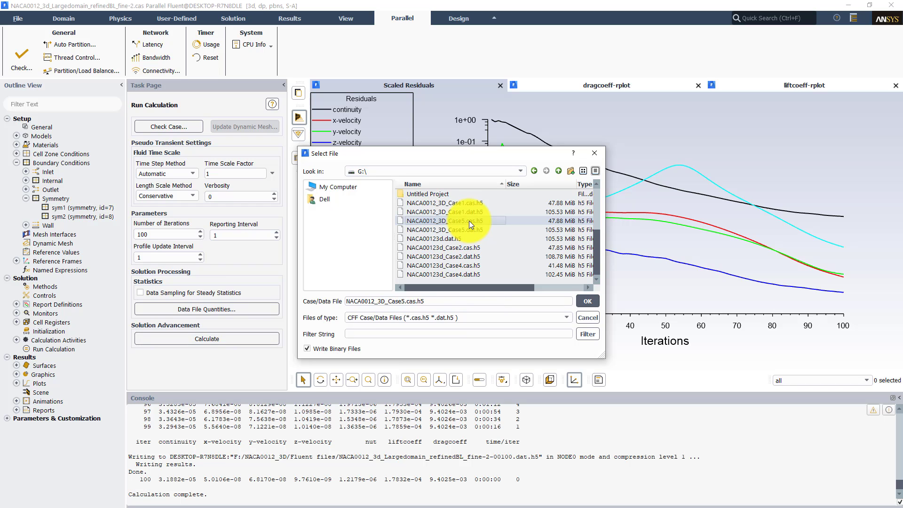
{"action": "double_click", "coordinate": [469, 221]}
{"action": "left_click", "coordinate": [429, 277]}
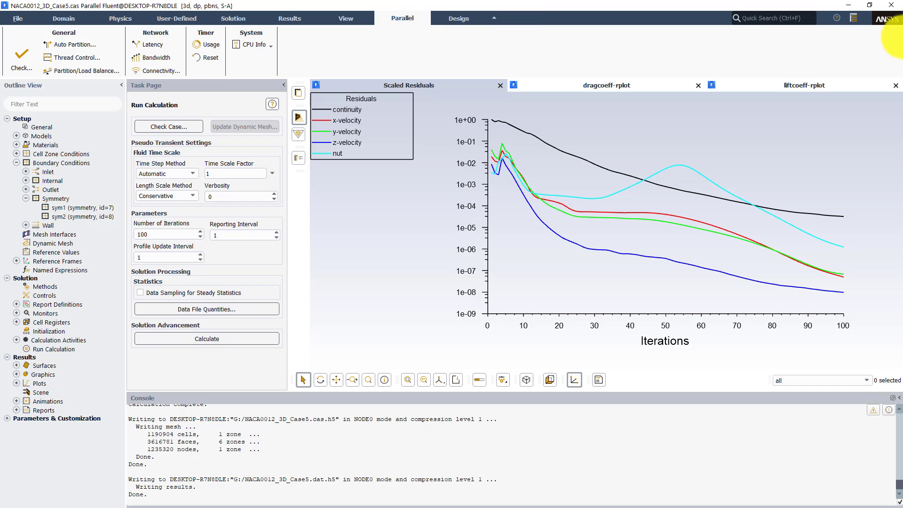
Check the Fluent version and build information, and close the information dialog
{"action": "left_click", "coordinate": [836, 18]}
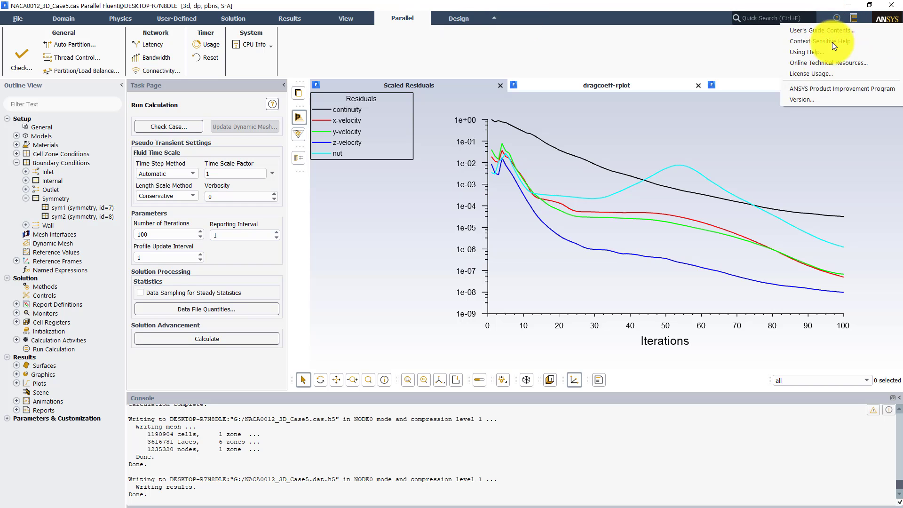
{"action": "left_click", "coordinate": [806, 101]}
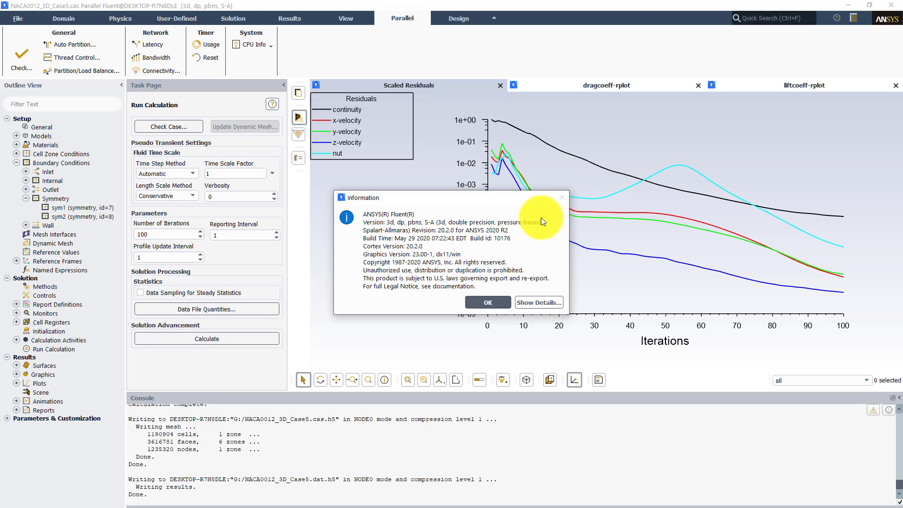
{"action": "left_click", "coordinate": [485, 302]}
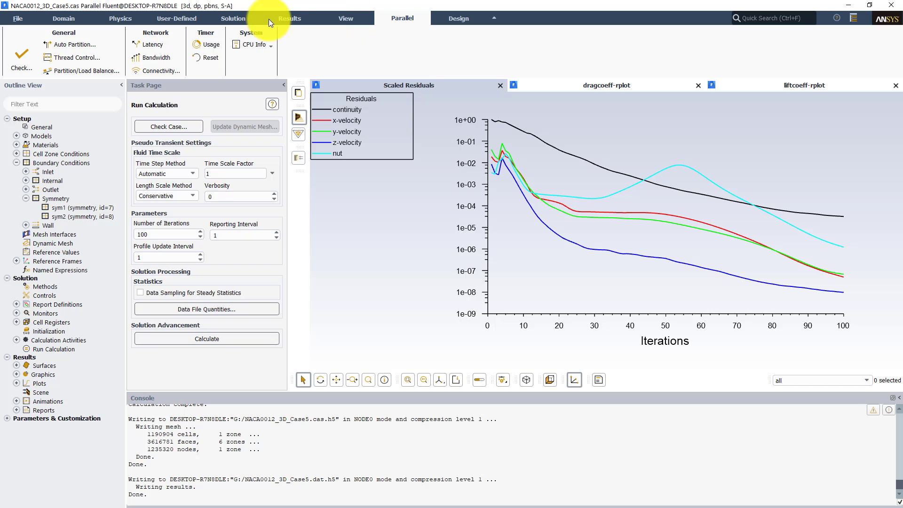
Display filled contours of Wall Yplus from the Turbulence category on naca0012_airfoil and inspect them on the wing surface
{"action": "left_click", "coordinate": [295, 19]}
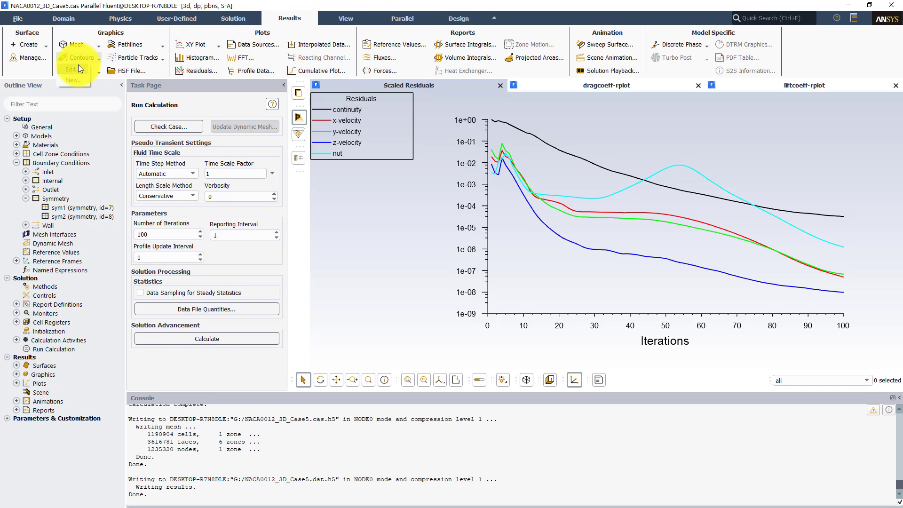
{"action": "left_click", "coordinate": [78, 63]}
{"action": "left_click", "coordinate": [241, 261]}
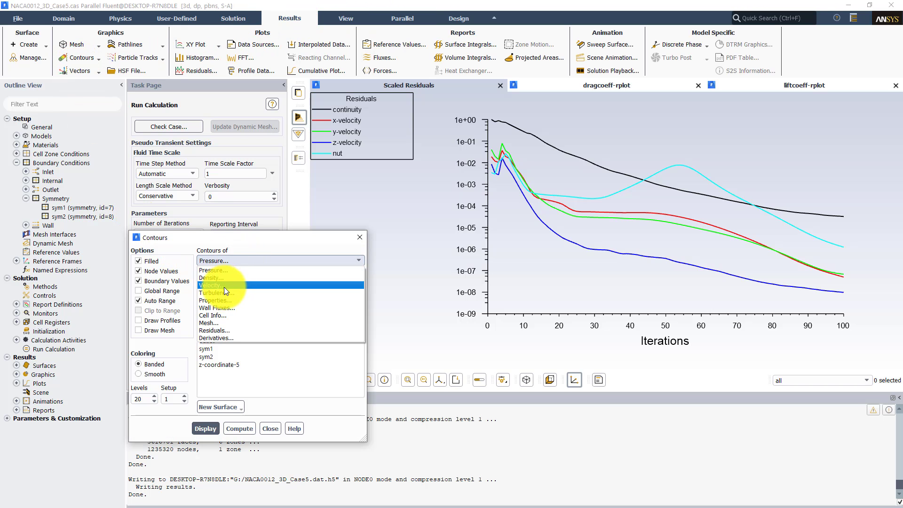
{"action": "left_click", "coordinate": [224, 286]}
{"action": "left_click", "coordinate": [361, 276]}
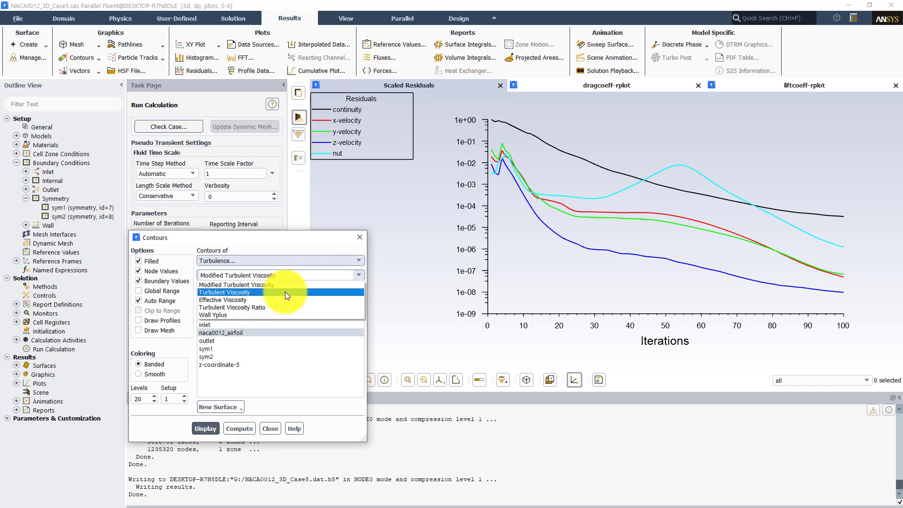
{"action": "left_click", "coordinate": [236, 315]}
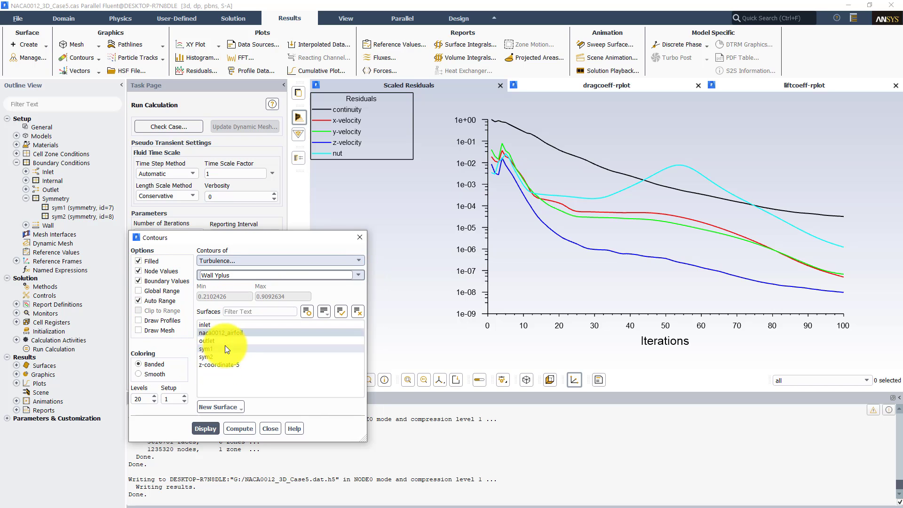
{"action": "left_click", "coordinate": [207, 427]}
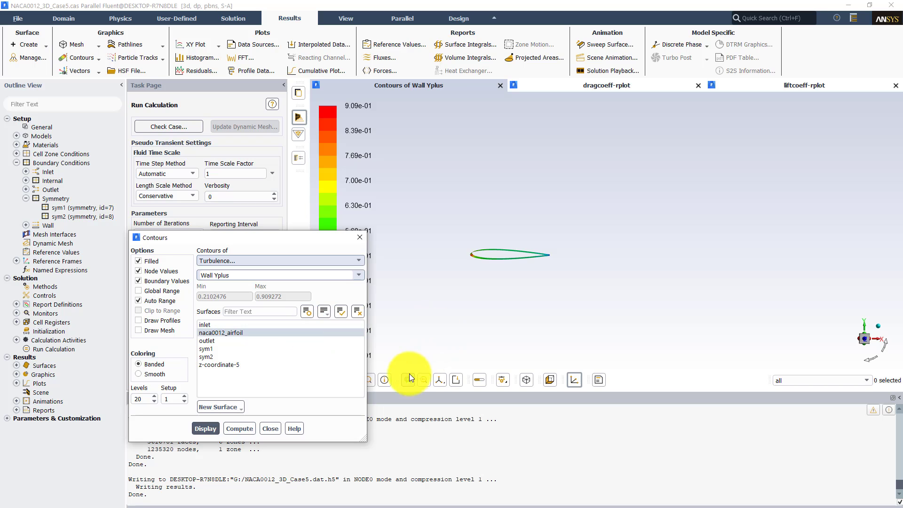
{"action": "left_click_drag", "start_coordinate": [297, 238], "coordinate": [127, 245]}
{"action": "left_click", "coordinate": [320, 380]}
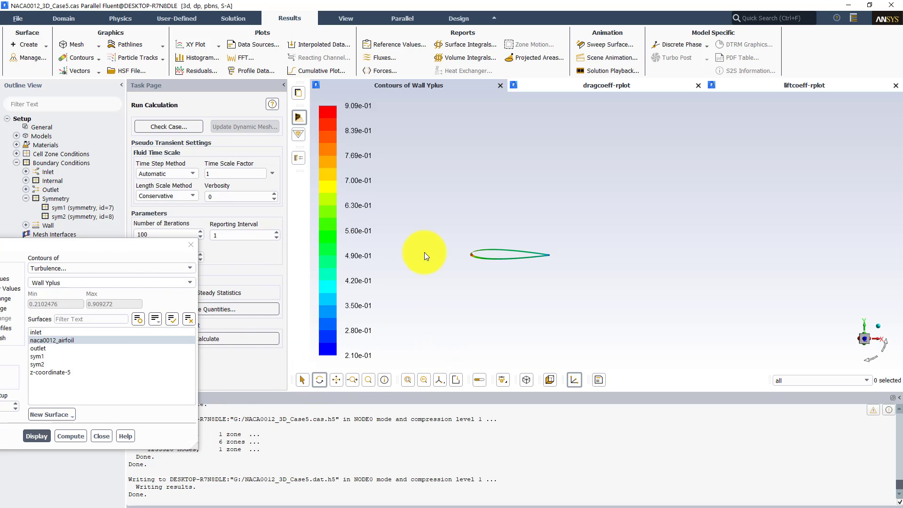
{"action": "left_click_drag", "start_coordinate": [425, 252], "coordinate": [566, 215]}
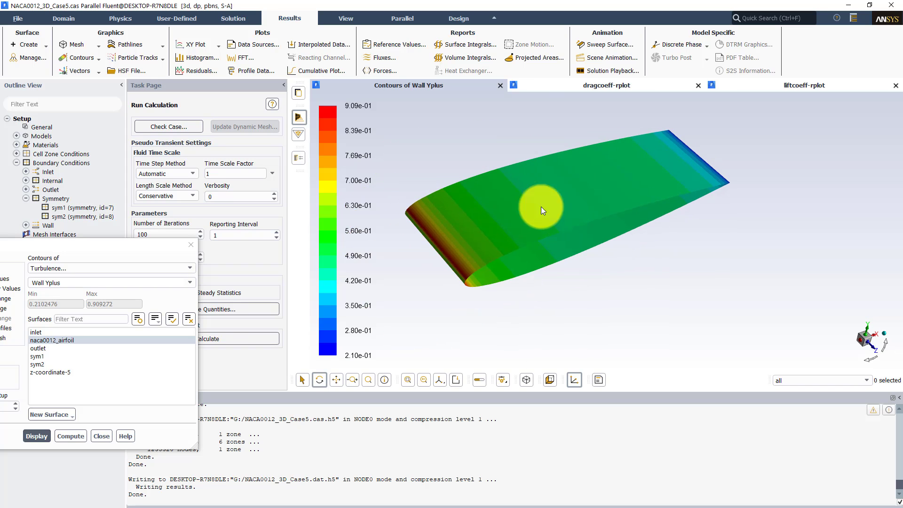
Enable mesh drawing for the Wall Yplus contours and display the naca0012_airfoil and sym2 mesh with edges, faces and partitions
{"action": "left_click_drag", "start_coordinate": [63, 242], "coordinate": [158, 178]}
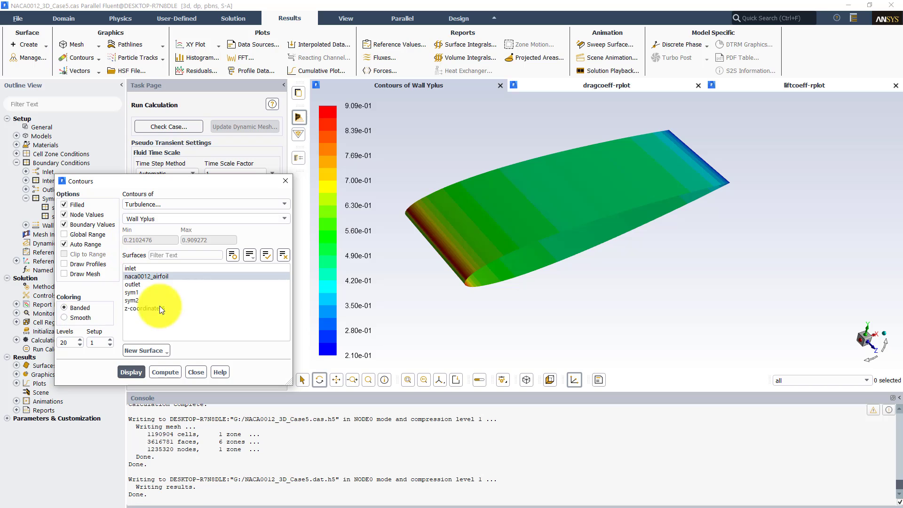
{"action": "left_click_drag", "start_coordinate": [520, 172], "coordinate": [527, 202]}
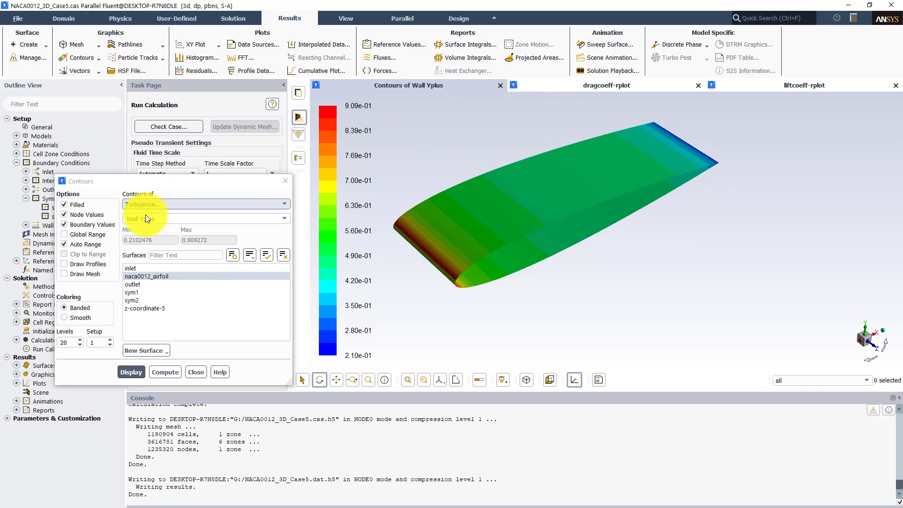
{"action": "left_click", "coordinate": [89, 273]}
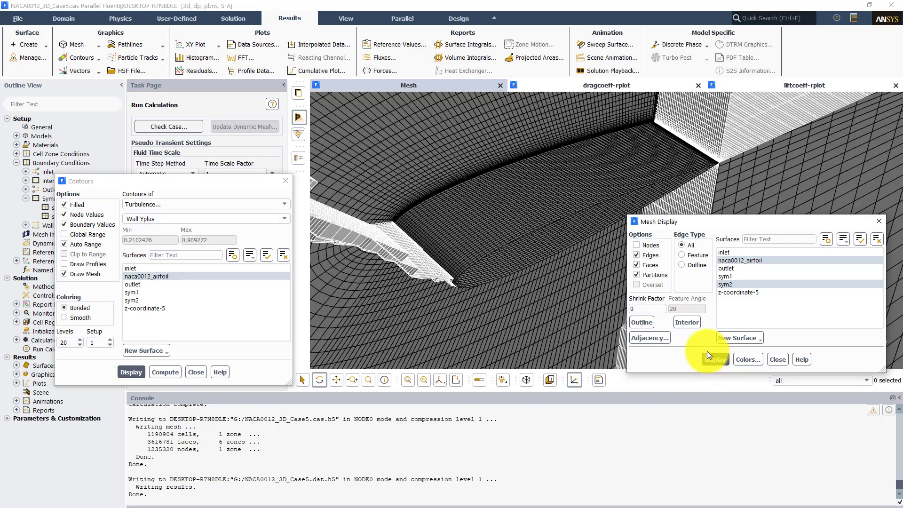
{"action": "left_click_drag", "start_coordinate": [504, 201], "coordinate": [444, 163]}
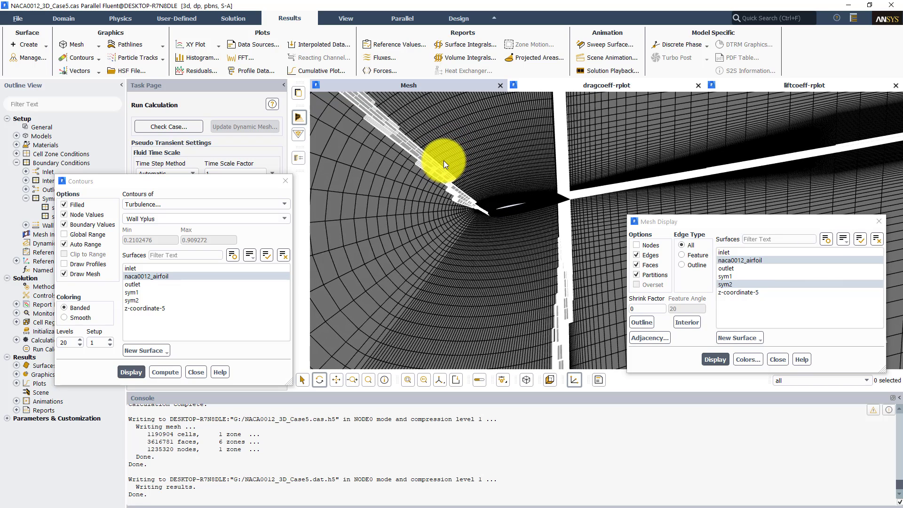